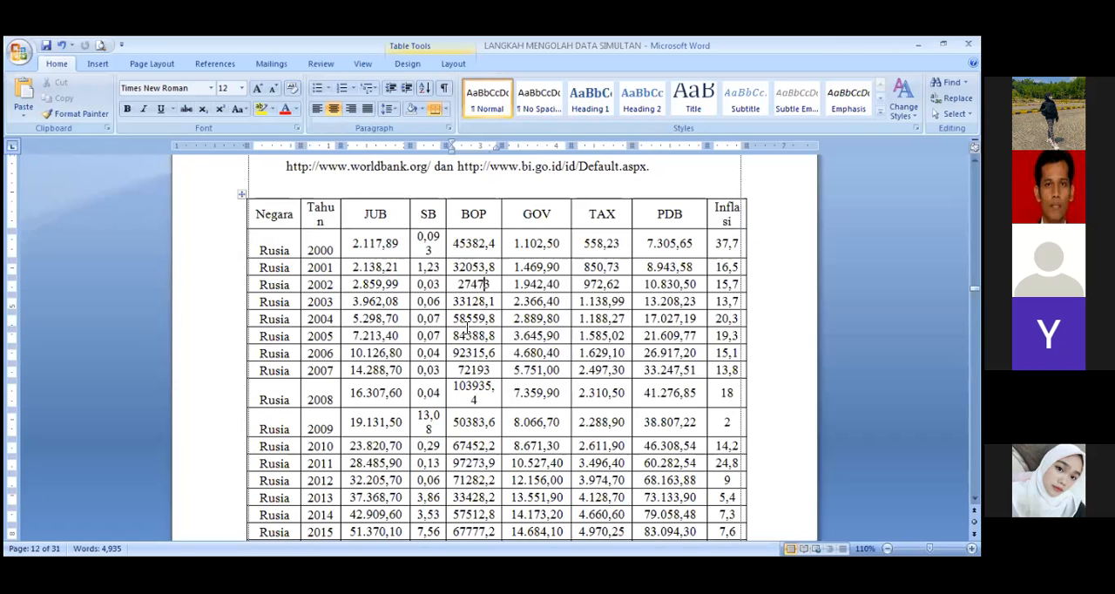
Step: Review the country data table and the EViews processing instructions in section H, Cara Mengolah Data
{"action": "scroll", "coordinate": [477, 349], "scroll_direction": "down", "scroll_amount": 8}
{"action": "scroll", "coordinate": [477, 349], "scroll_direction": "down", "scroll_amount": 20}
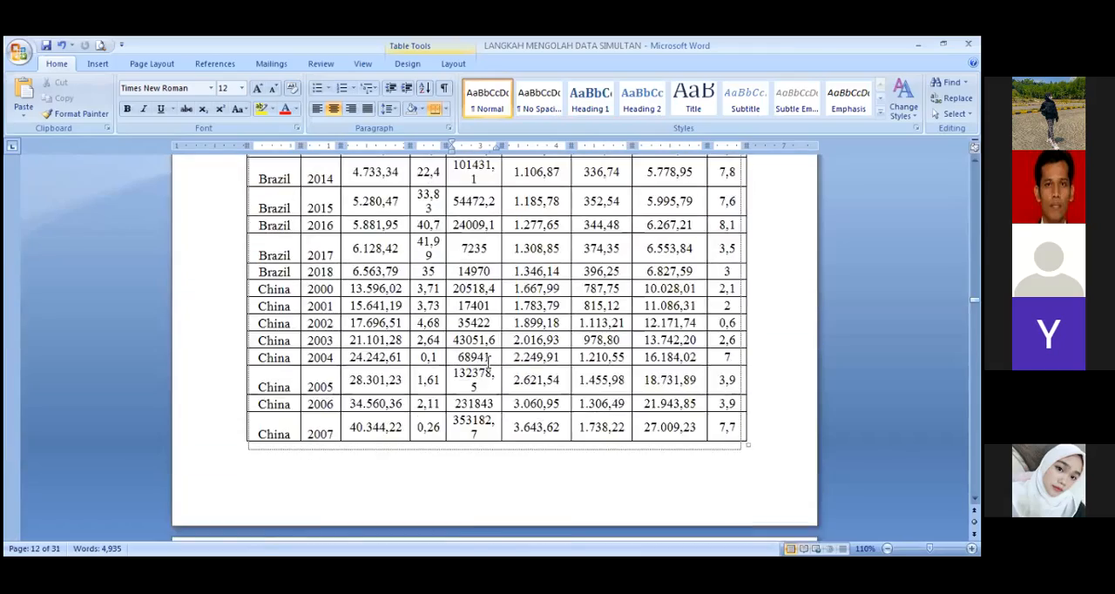
{"action": "scroll", "coordinate": [491, 360], "scroll_direction": "down", "scroll_amount": 20}
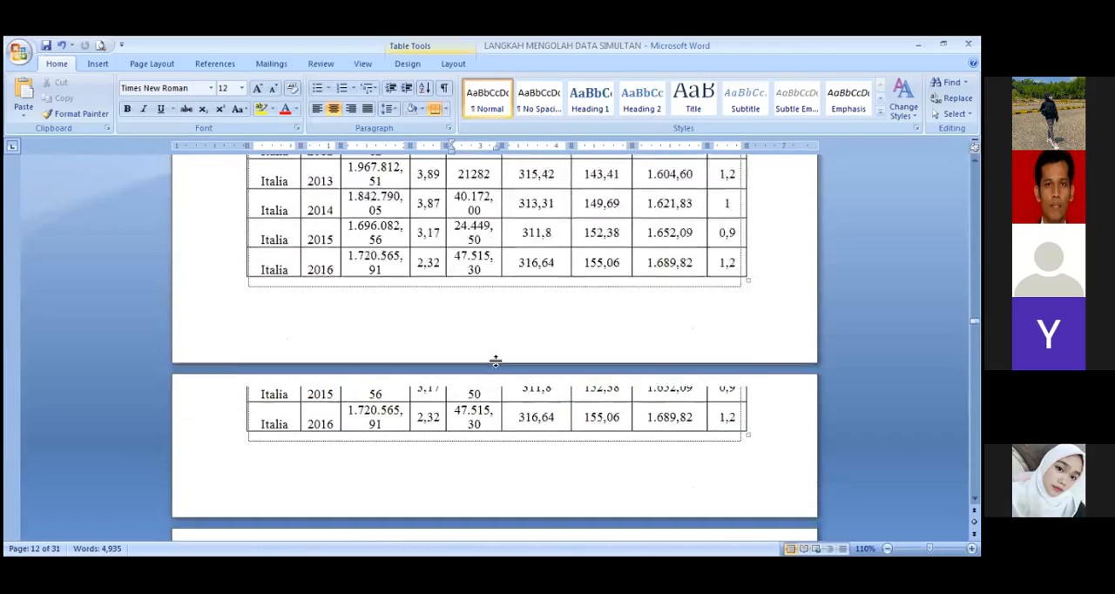
{"action": "scroll", "coordinate": [498, 350], "scroll_direction": "down", "scroll_amount": 20}
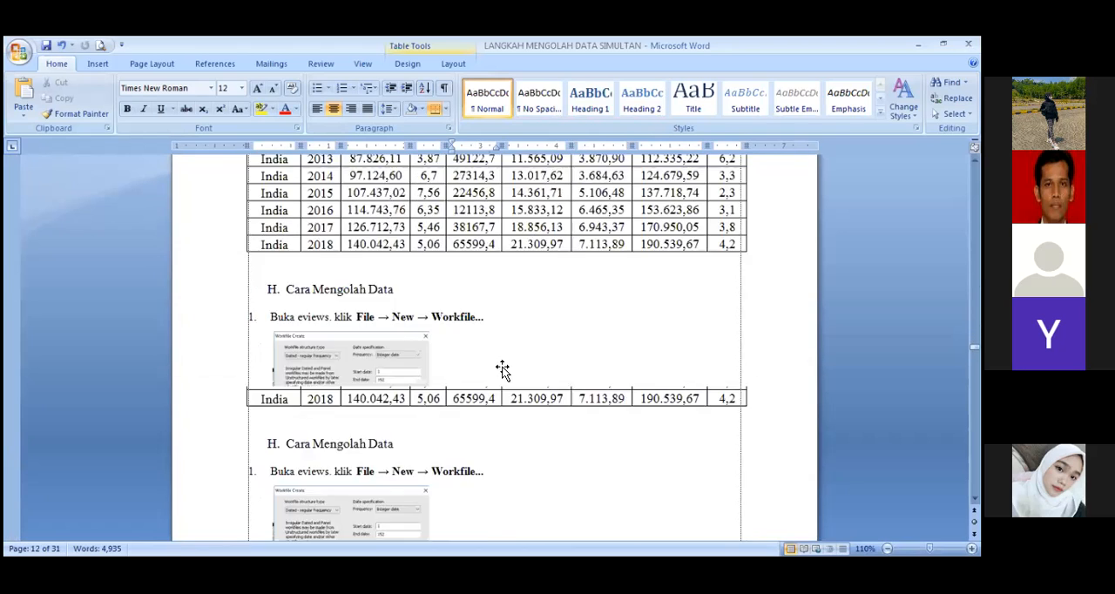
{"action": "scroll", "coordinate": [502, 361], "scroll_direction": "up", "scroll_amount": 2}
{"action": "scroll", "coordinate": [471, 331], "scroll_direction": "down", "scroll_amount": 5}
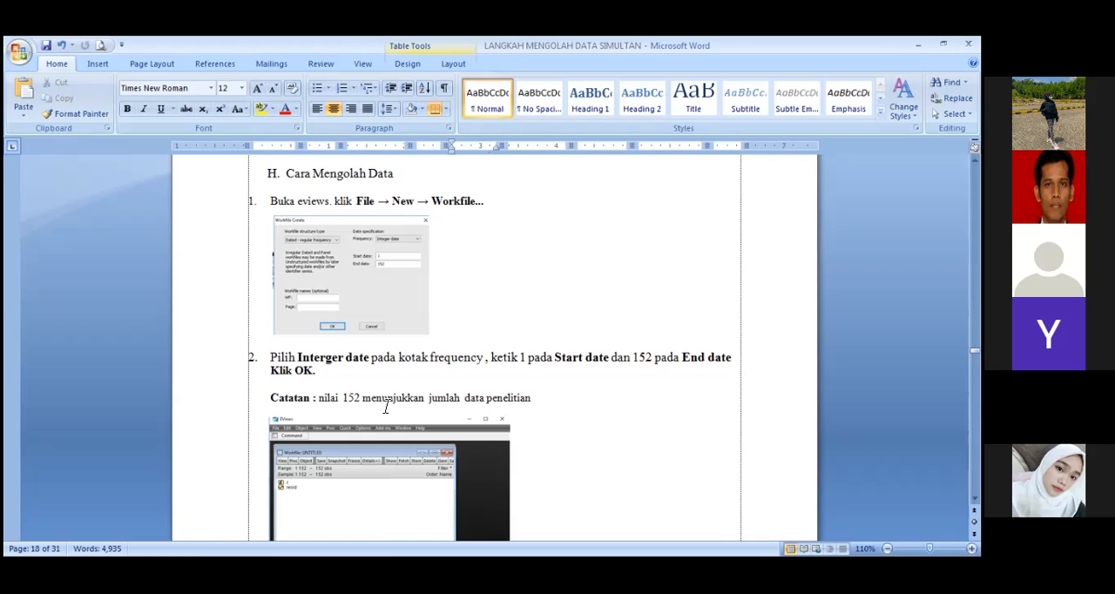
{"action": "scroll", "coordinate": [392, 407], "scroll_direction": "down", "scroll_amount": 10}
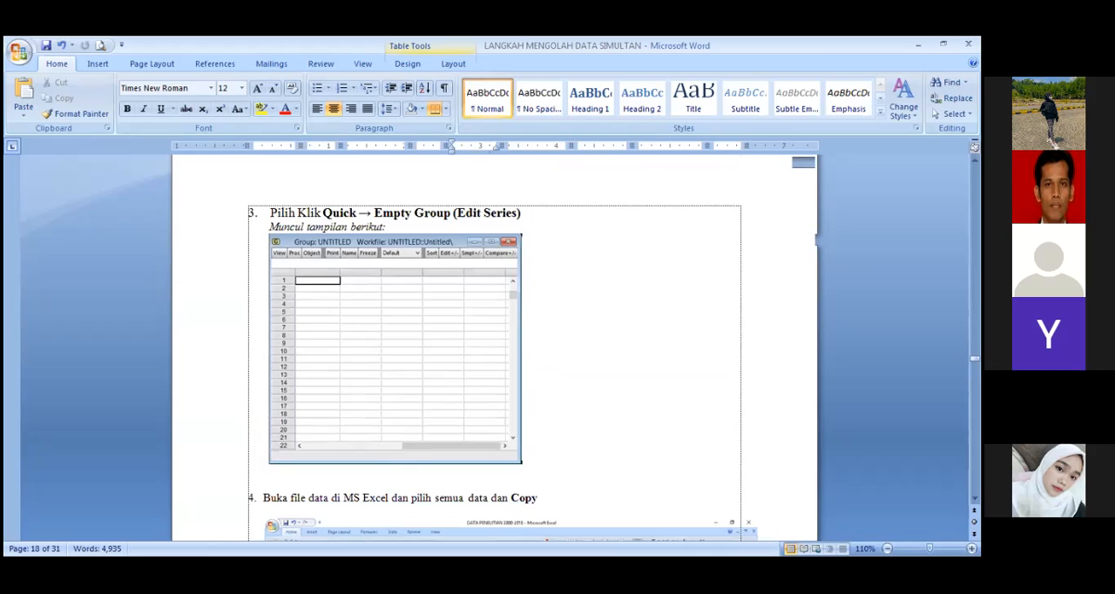
Step: Switch to the Excel workbook DATA SIMULTAN DILOG and examine its variable columns from JUB to Inflasi and the data rows
{"action": "key", "text": "alt+Tab"}
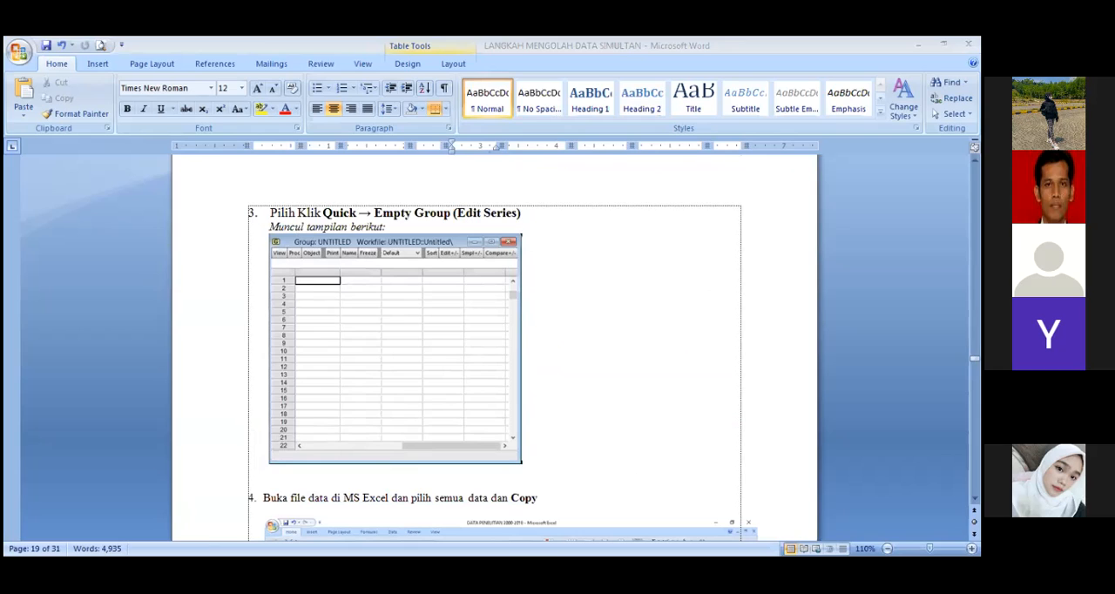
{"action": "scroll", "coordinate": [99, 249], "scroll_direction": "down", "scroll_amount": 14}
{"action": "scroll", "coordinate": [102, 250], "scroll_direction": "up", "scroll_amount": 14}
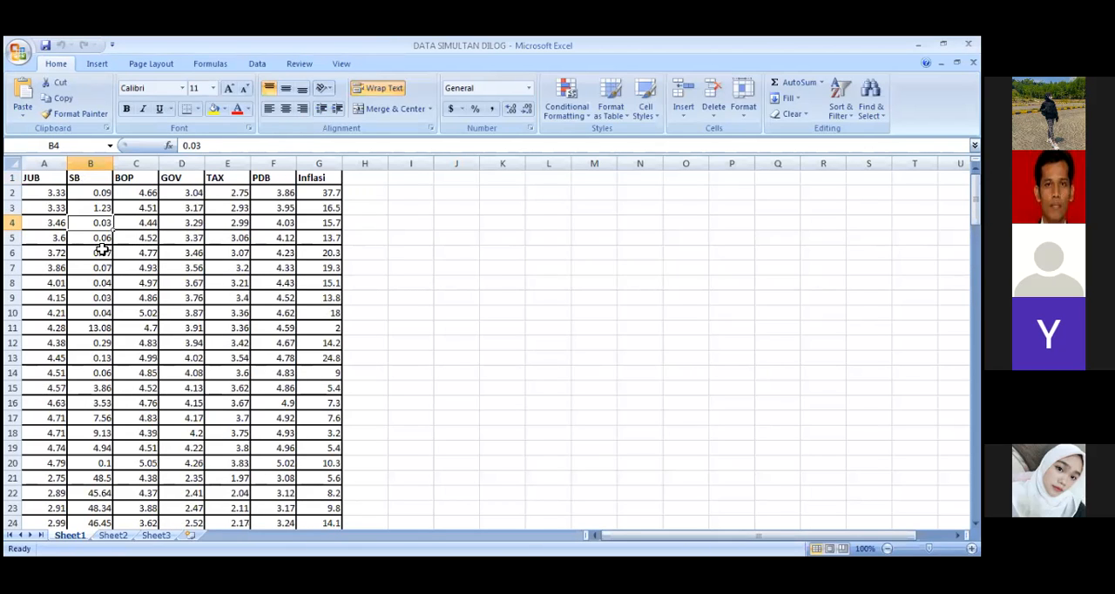
{"action": "left_click", "coordinate": [100, 180]}
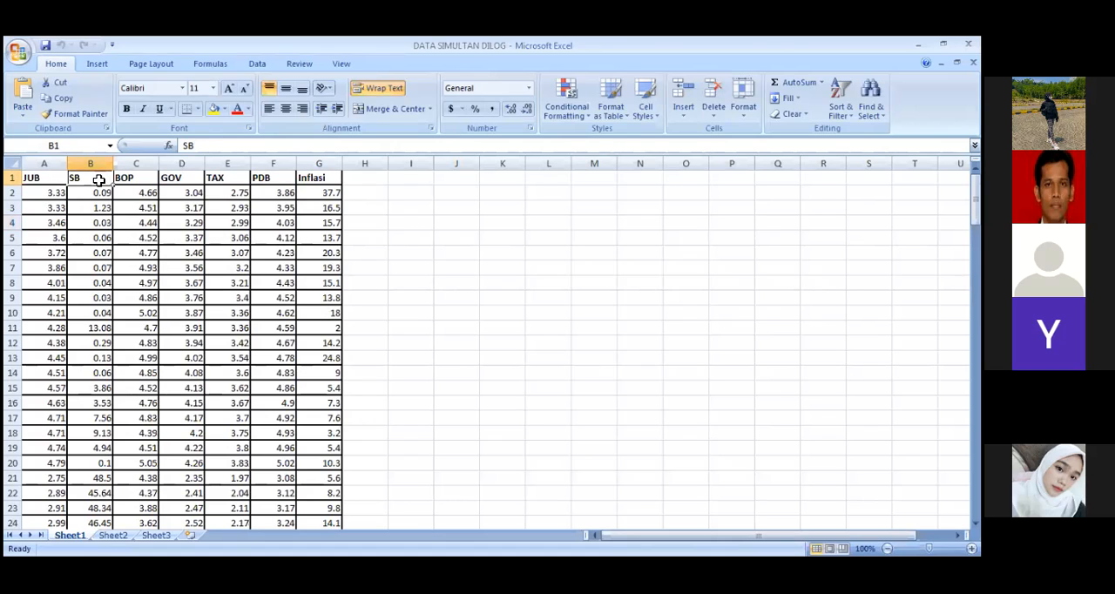
{"action": "left_click", "coordinate": [148, 178]}
{"action": "left_click", "coordinate": [171, 181]}
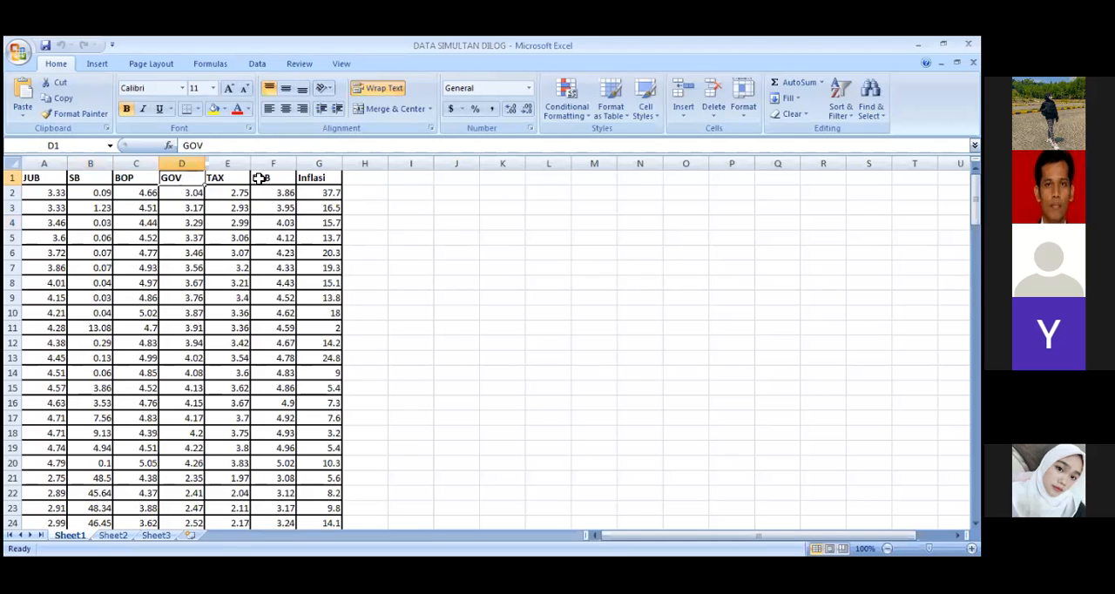
{"action": "left_click", "coordinate": [310, 180]}
{"action": "left_click", "coordinate": [305, 222]}
{"action": "scroll", "coordinate": [344, 209], "scroll_direction": "down", "scroll_amount": 20}
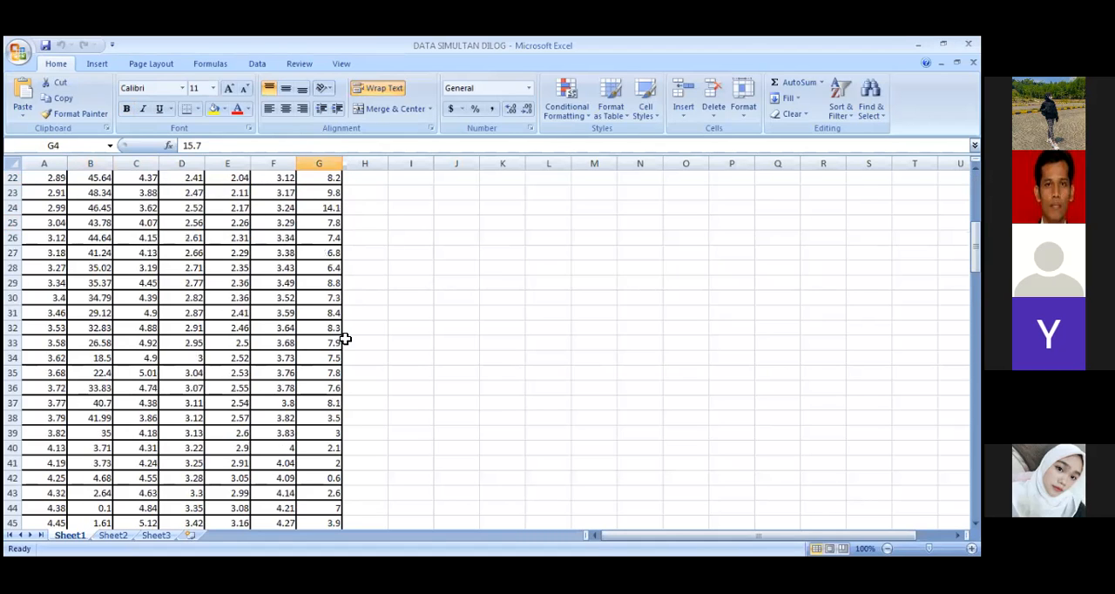
{"action": "scroll", "coordinate": [362, 381], "scroll_direction": "down", "scroll_amount": 6}
{"action": "scroll", "coordinate": [357, 375], "scroll_direction": "up", "scroll_amount": 20}
{"action": "scroll", "coordinate": [356, 364], "scroll_direction": "up", "scroll_amount": 20}
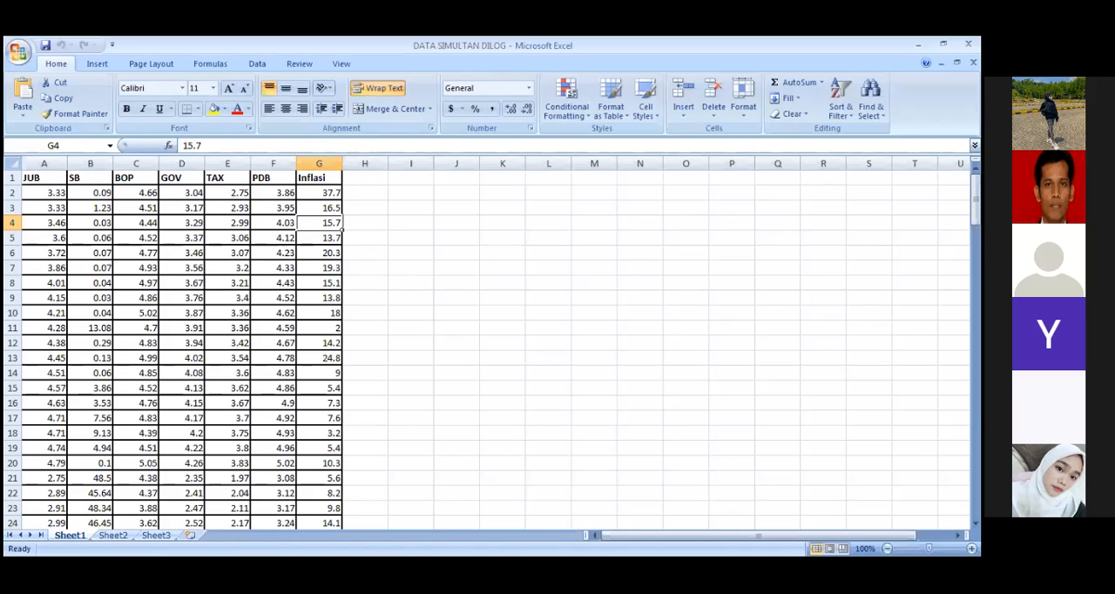
{"action": "key", "text": "alt+Tab"}
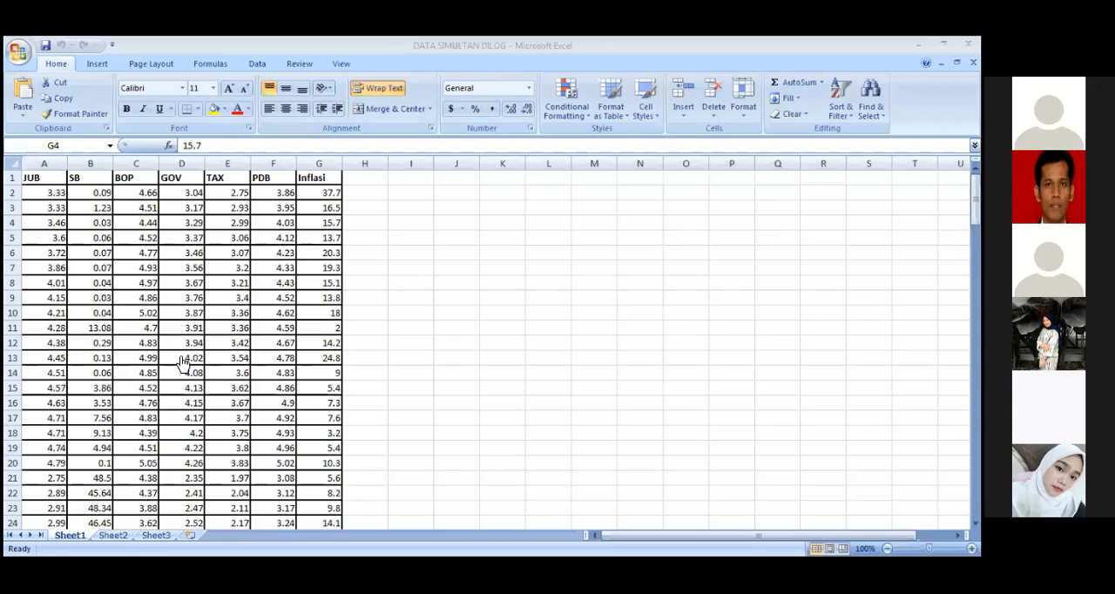
{"action": "left_click", "coordinate": [324, 344]}
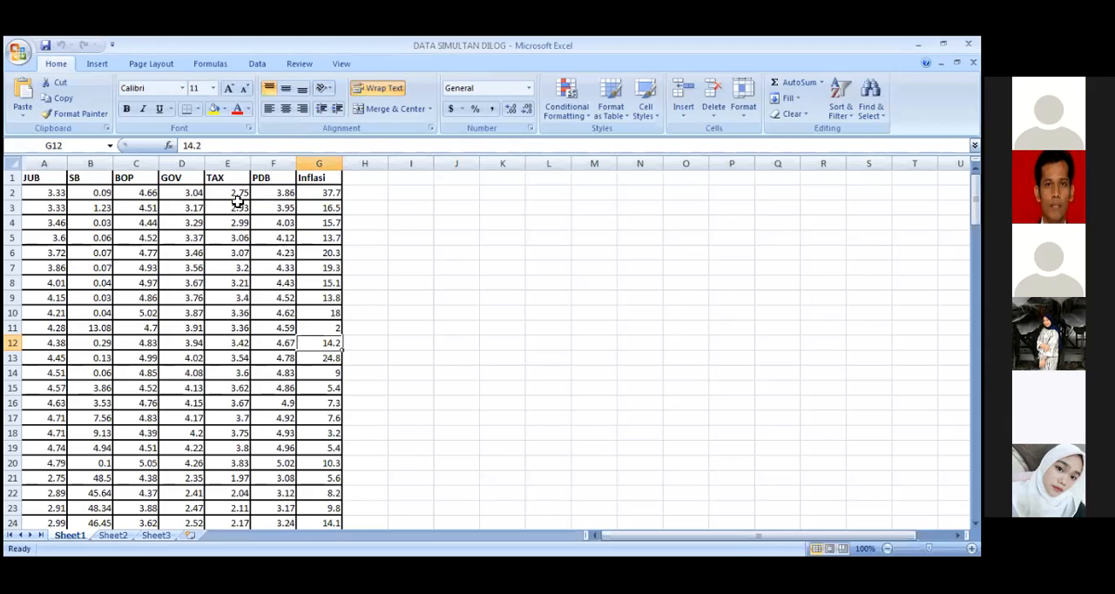
{"action": "left_click", "coordinate": [336, 237]}
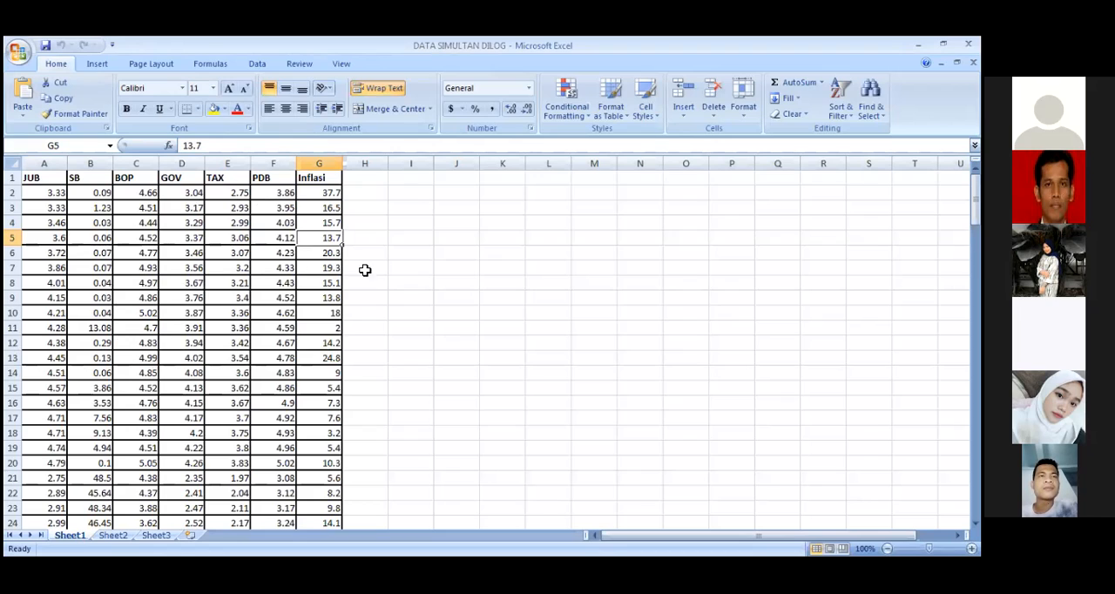
{"action": "left_click", "coordinate": [334, 374]}
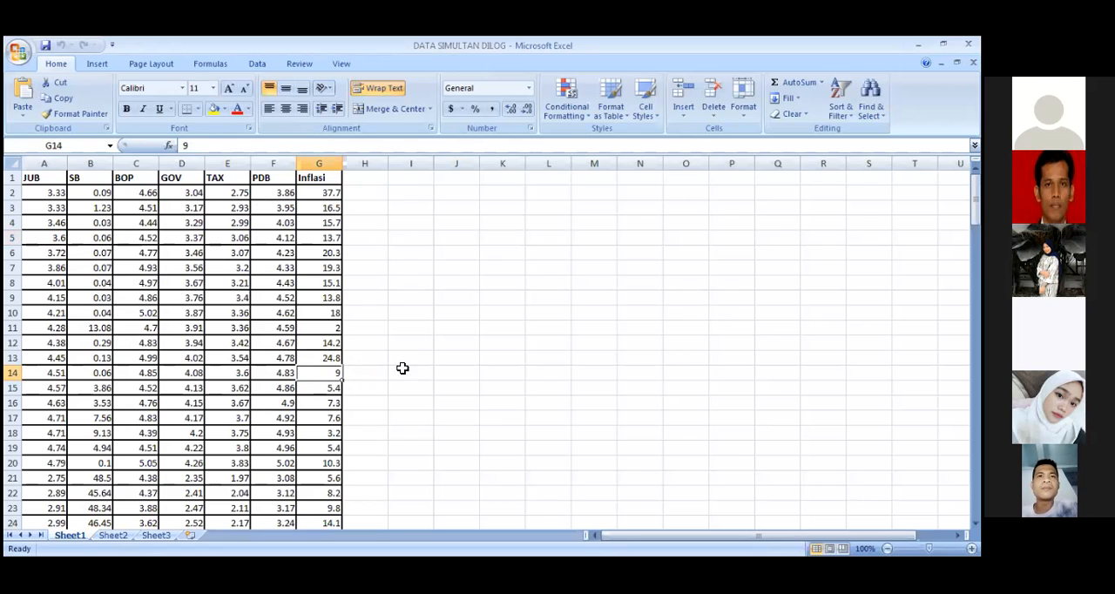
{"action": "left_click", "coordinate": [289, 241]}
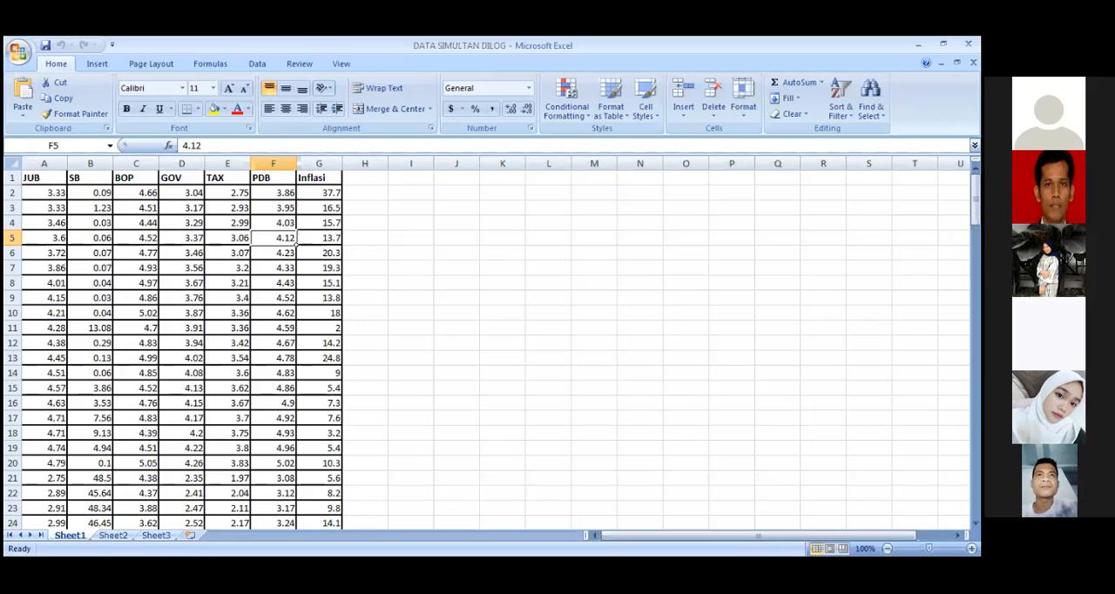
Step: Switch to EViews and import DATA SIMULTAN DILOG using the predefined range Sheet1, without linking the series to the external source
{"action": "key", "text": "alt+Tab"}
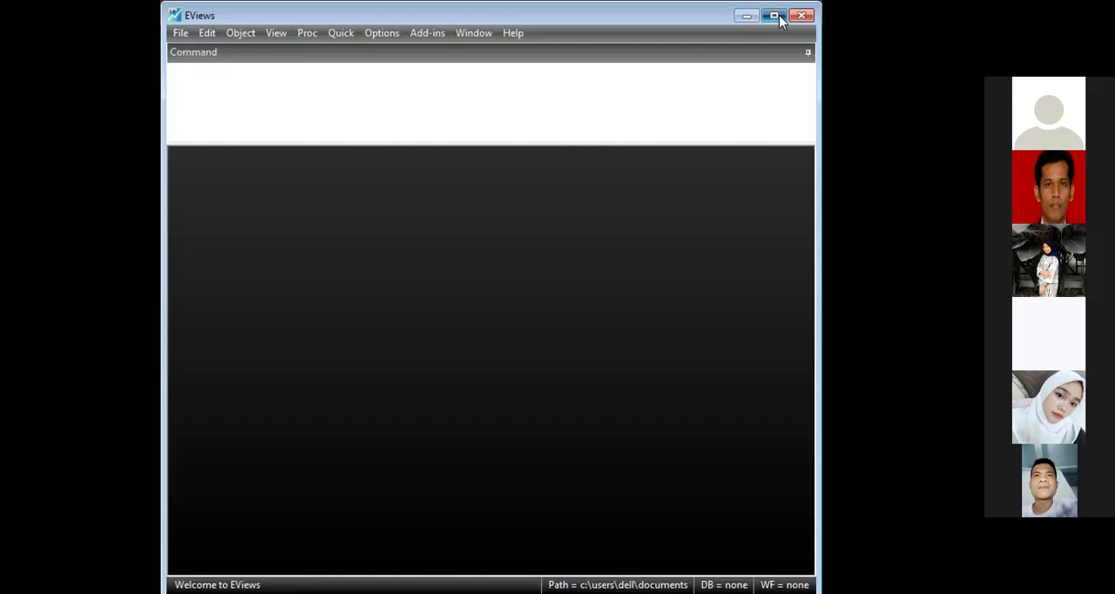
{"action": "left_click", "coordinate": [777, 16]}
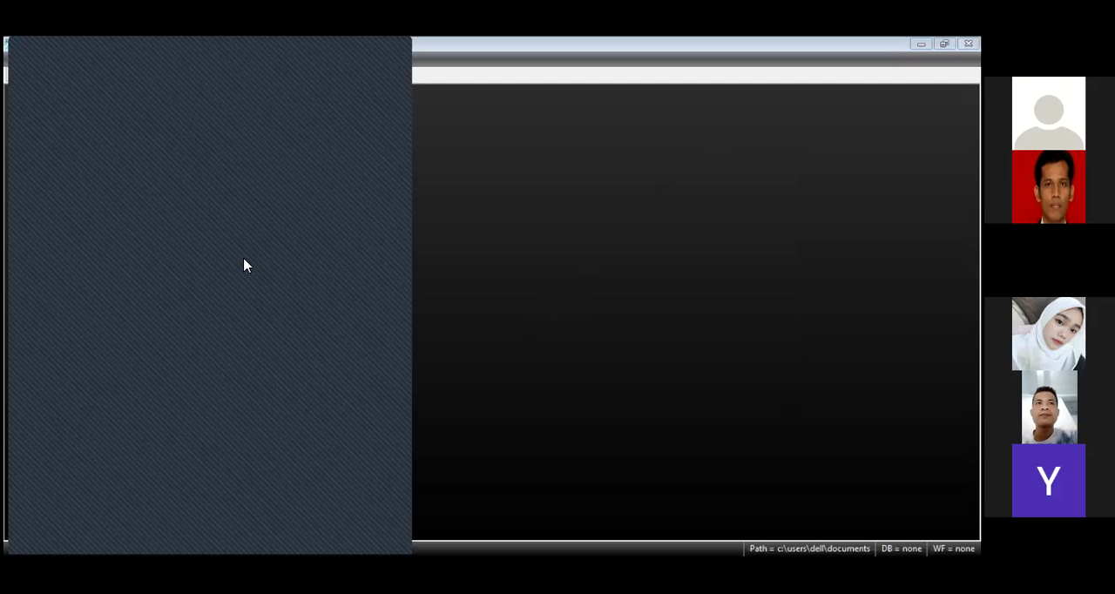
{"action": "left_click_drag", "start_coordinate": [244, 266], "coordinate": [583, 267]}
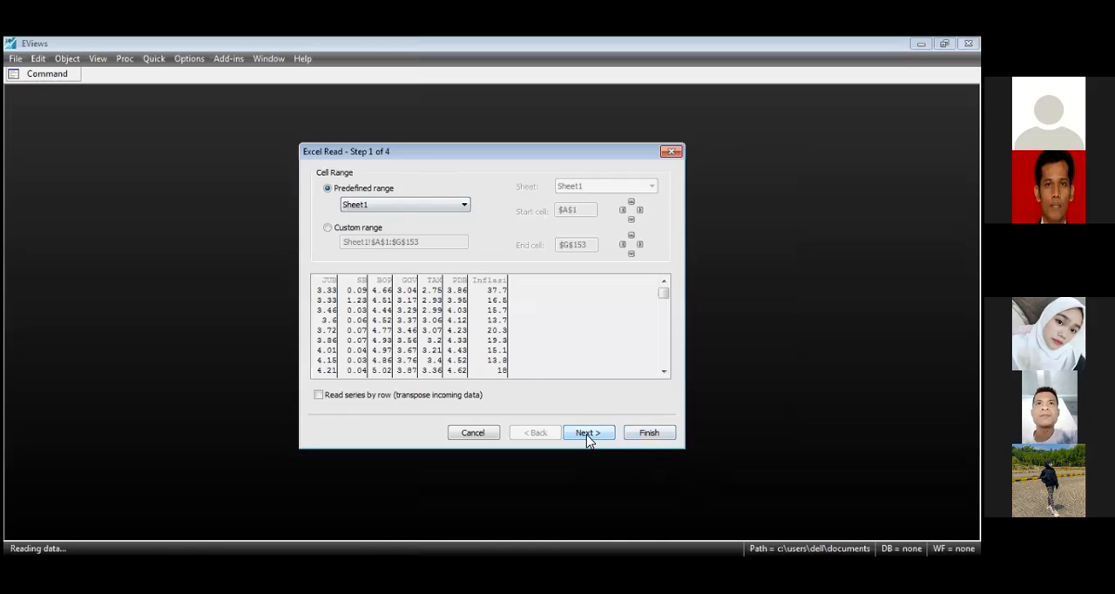
{"action": "left_click", "coordinate": [587, 432]}
{"action": "left_click", "coordinate": [587, 433]}
{"action": "left_click", "coordinate": [587, 434]}
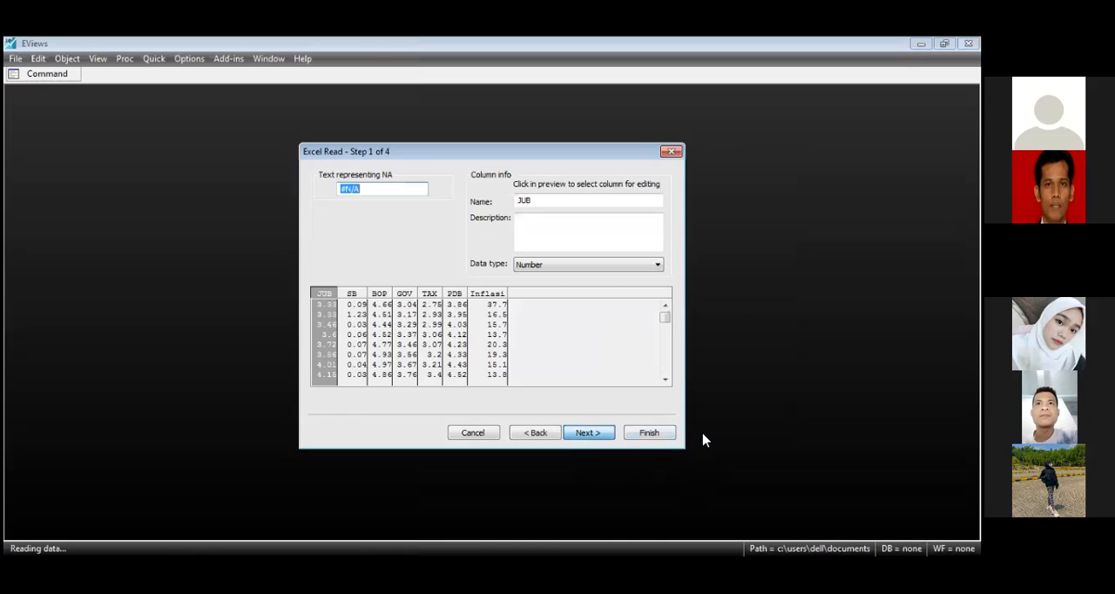
{"action": "key", "text": "Return"}
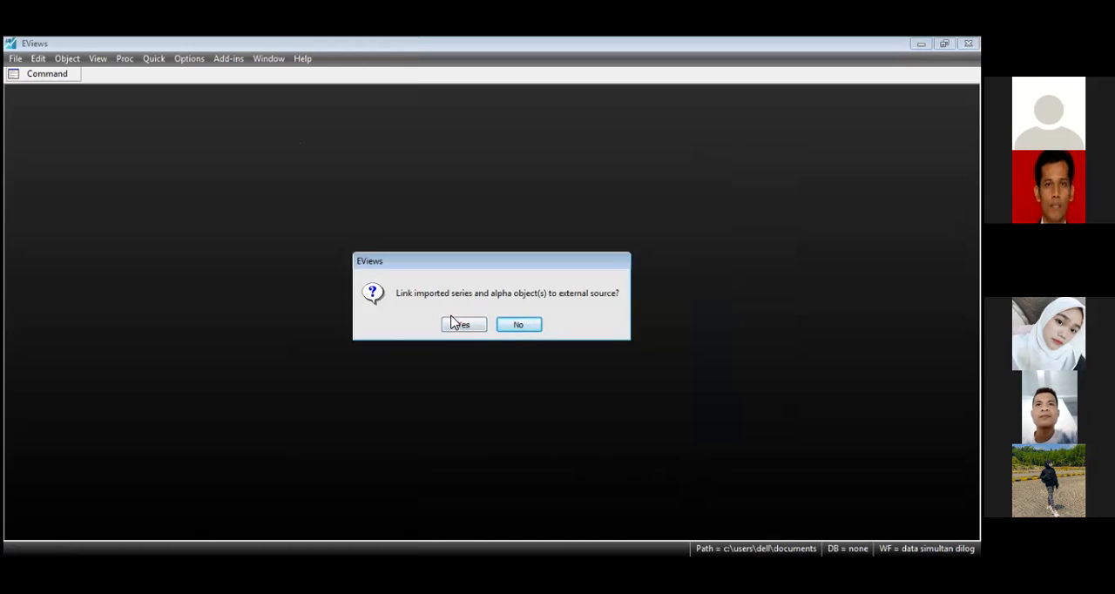
{"action": "left_click", "coordinate": [518, 325]}
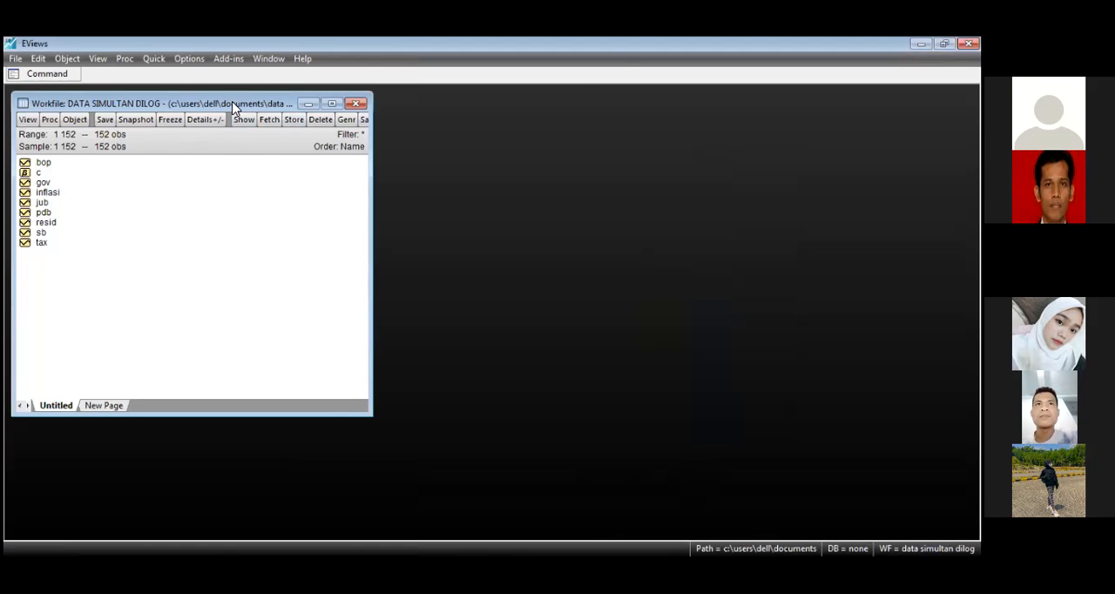
Step: Create a new System object in the workfile, named with the owner's first name followed by SIMULTAN
{"action": "left_click_drag", "start_coordinate": [233, 106], "coordinate": [446, 106]}
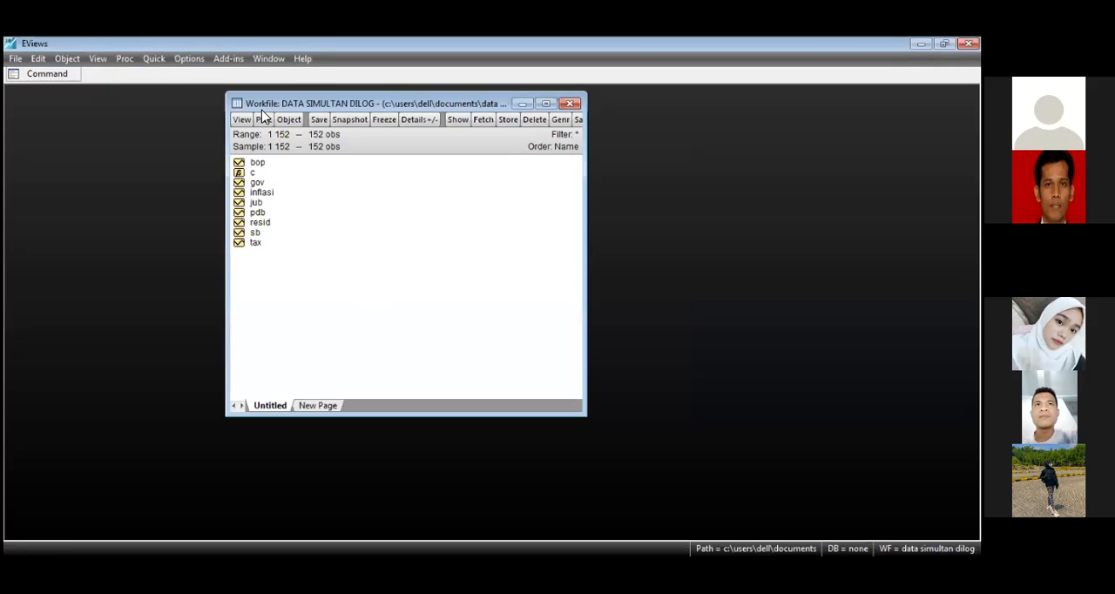
{"action": "left_click", "coordinate": [69, 60]}
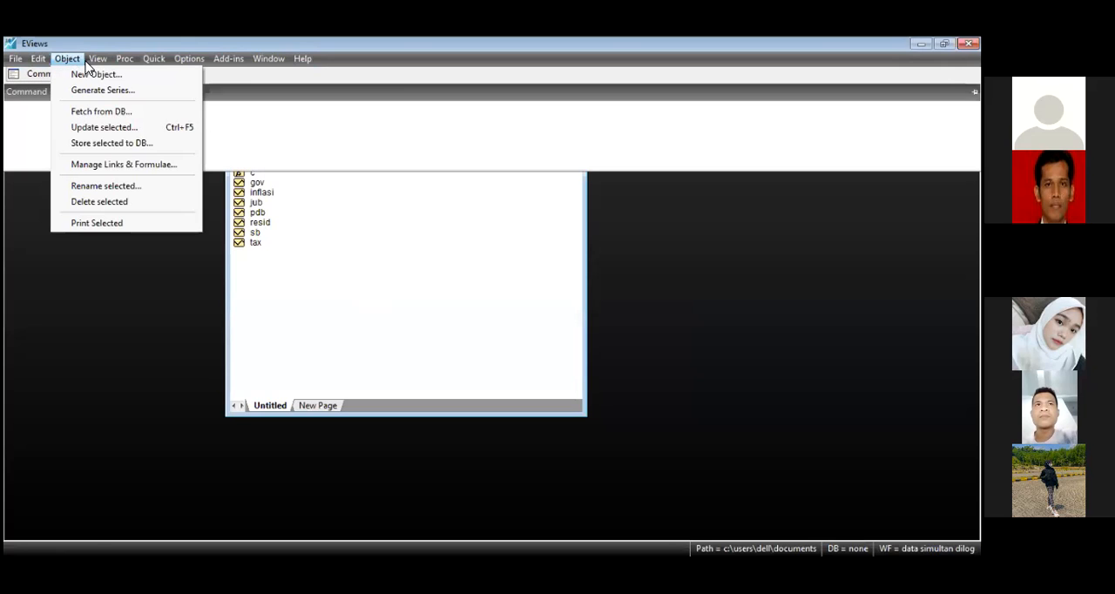
{"action": "left_click", "coordinate": [79, 75]}
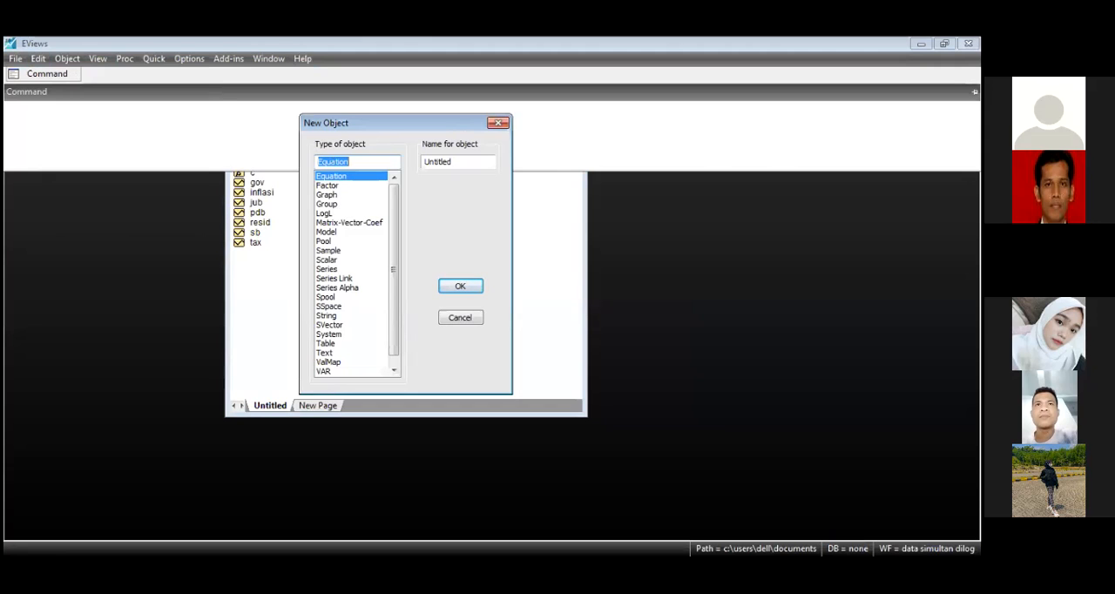
{"action": "left_click", "coordinate": [328, 335]}
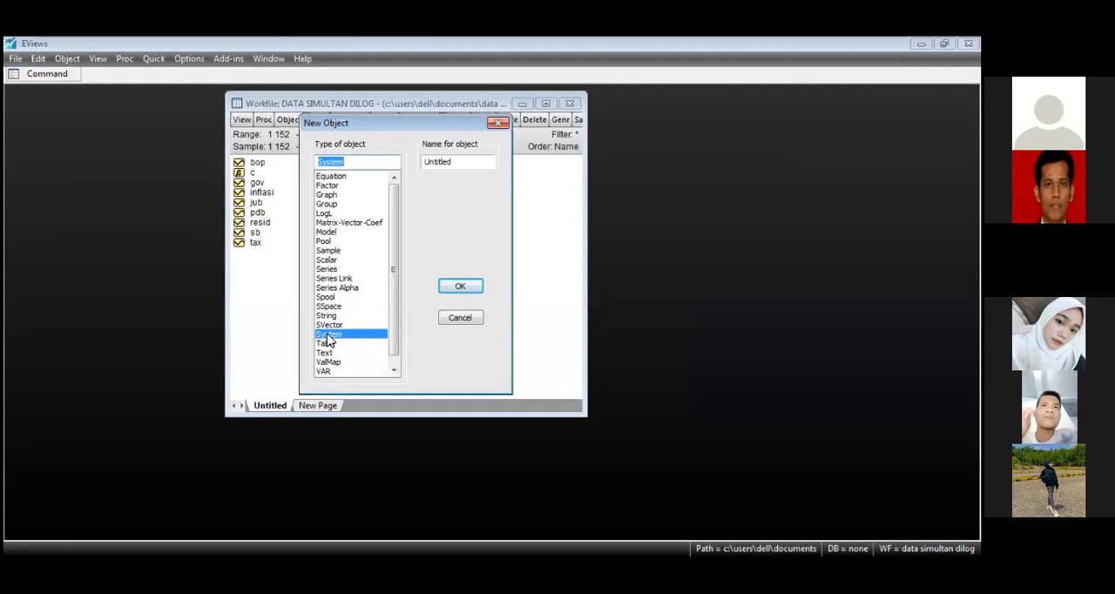
{"action": "left_click", "coordinate": [457, 161]}
{"action": "double_click", "coordinate": [456, 161]}
{"action": "type", "text": "AU"}
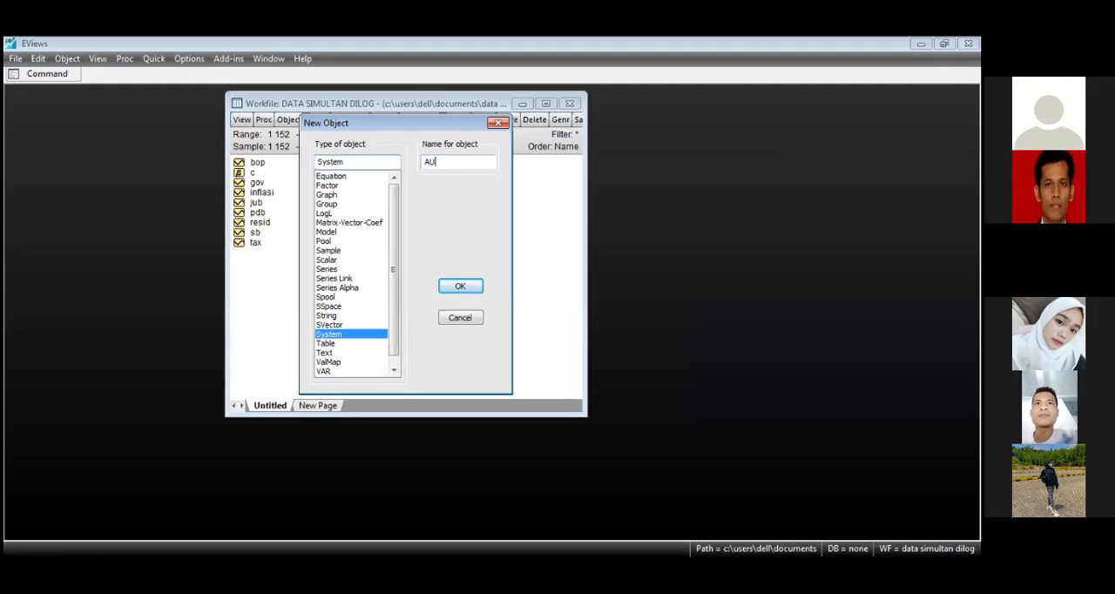
{"action": "type", "text": "DREYSIMULTAN"}
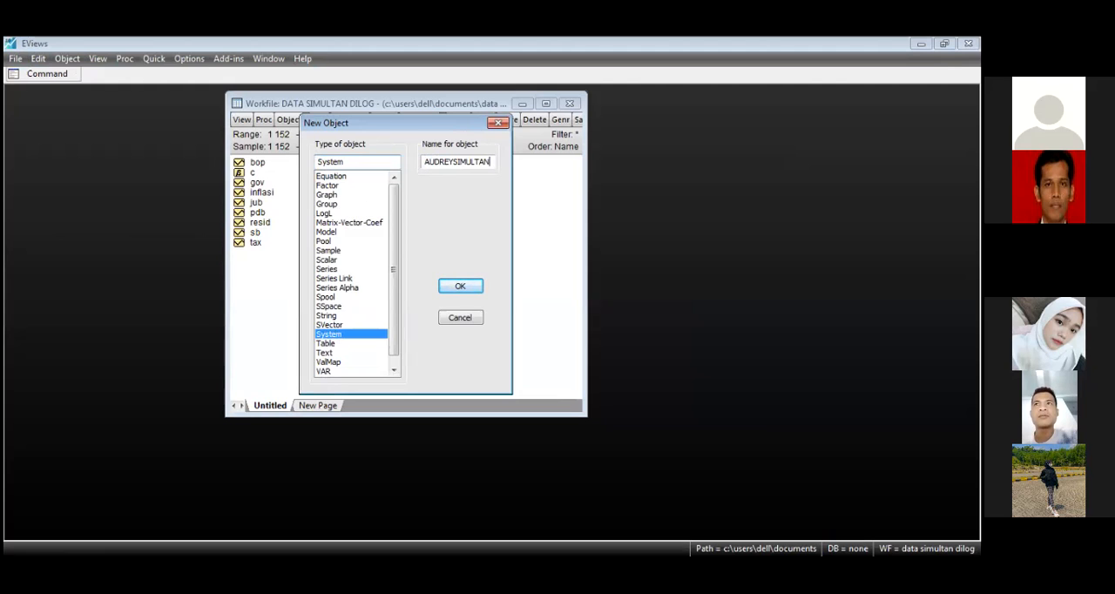
{"action": "key", "text": "Return"}
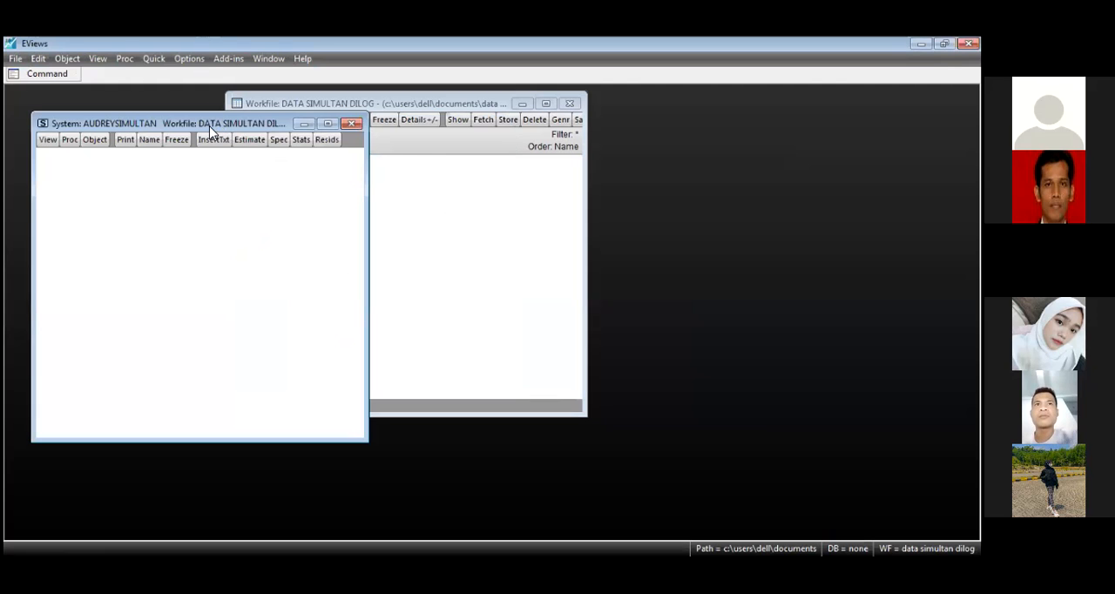
Step: Arrange the workfile and system windows so that the variable list and the blank system are both in view
{"action": "left_click_drag", "start_coordinate": [209, 131], "coordinate": [490, 169]}
{"action": "left_click", "coordinate": [396, 108]}
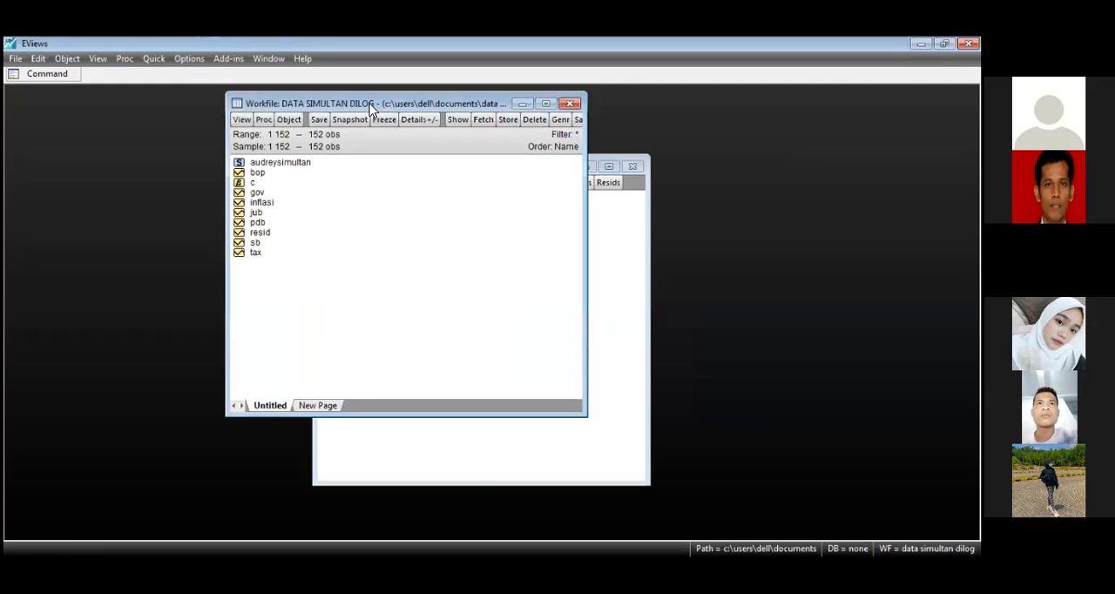
{"action": "left_click_drag", "start_coordinate": [396, 108], "coordinate": [237, 105]}
{"action": "left_click", "coordinate": [466, 167]}
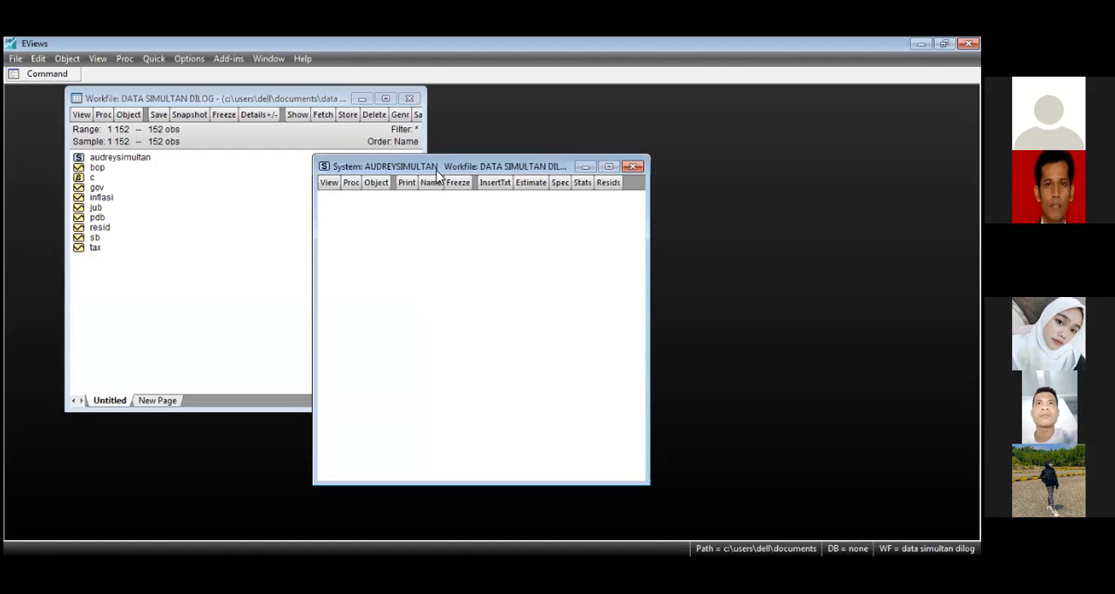
{"action": "left_click_drag", "start_coordinate": [435, 171], "coordinate": [362, 149]}
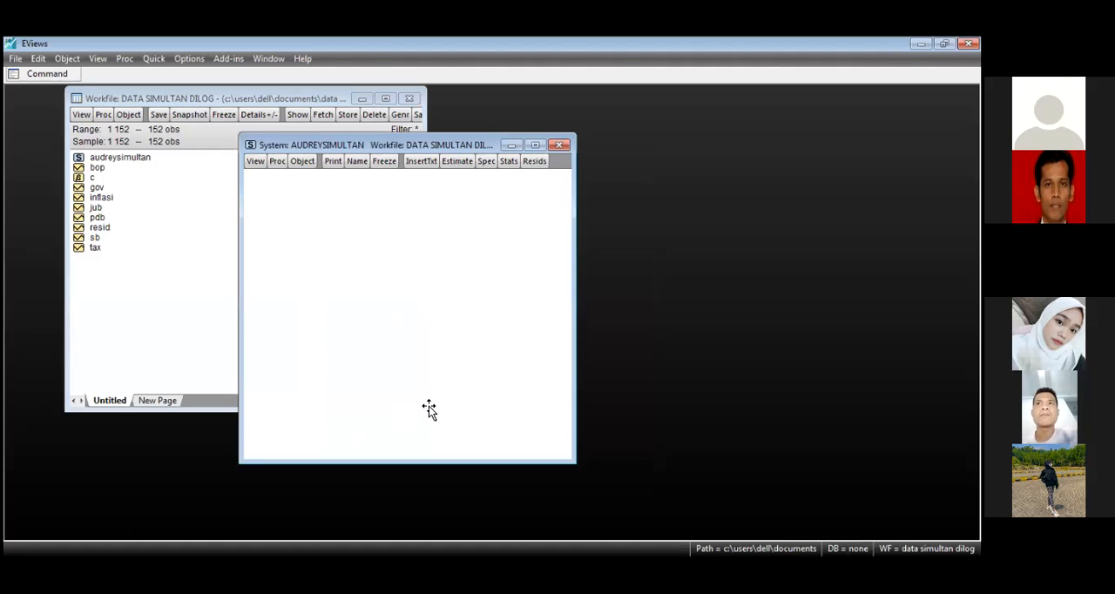
Step: Paste PDB=C(10)+C(11)*GOV+C(12)*TAX+C(13)*Inflasi, INFLASI=C(20)+C(21)*JUB+C(22)*SB+C(23)*BoP+C(24)*PDB and INST GOV TAX JUB SB BOP into the system
{"action": "type", "text": "PDB=C(10)+C(11)*GOV+C(12)*TAX+C(13)*Inflasi INFLASI=C(20)+C(21)*JUB+C(22)*SB+C(23)*BoP+C(24)*PDB INST GOV TAX JUB SB BOP"}
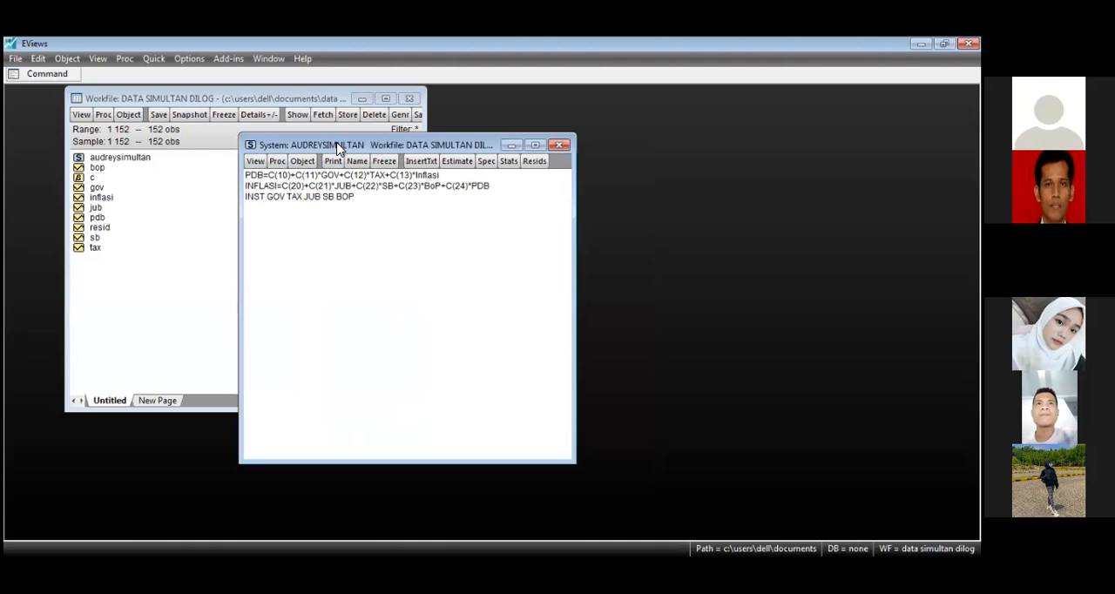
{"action": "left_click_drag", "start_coordinate": [337, 148], "coordinate": [337, 167]}
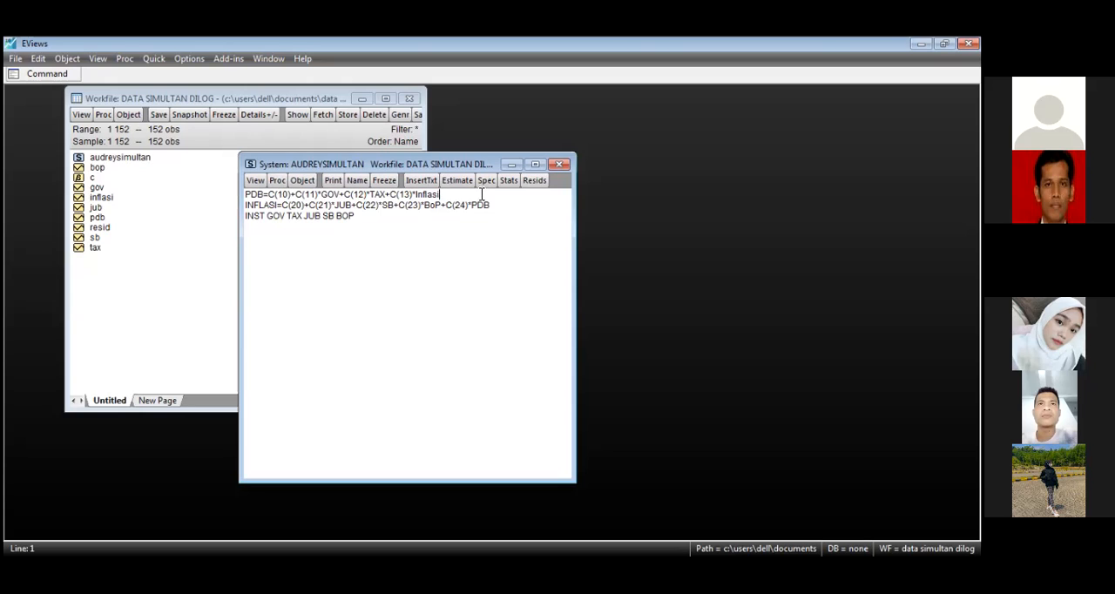
{"action": "type", "text": "+"}
{"action": "left_click", "coordinate": [597, 107]}
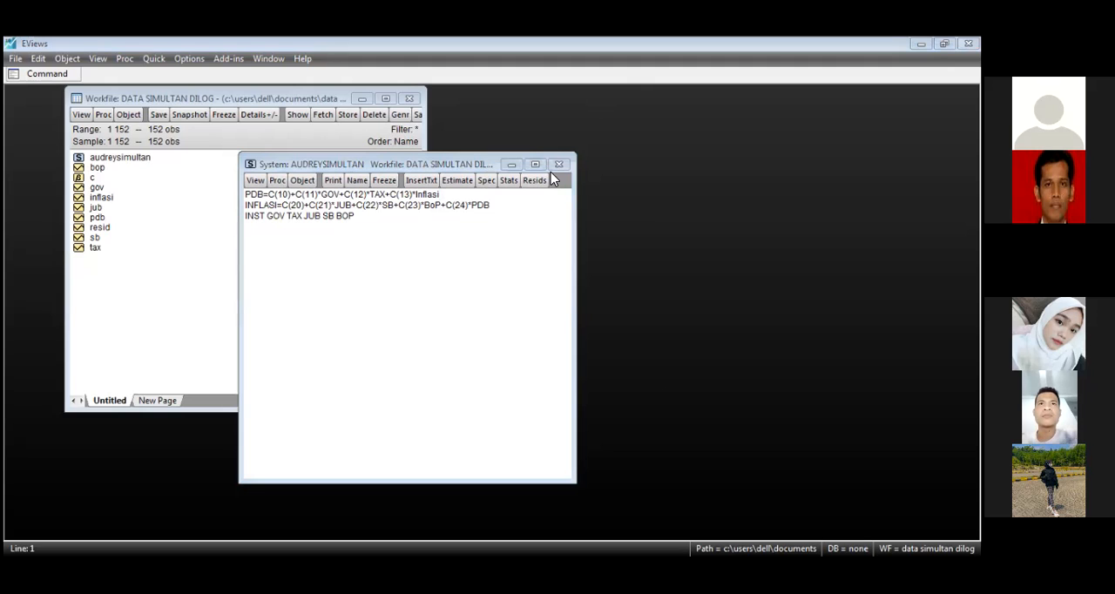
Step: Try to estimate the system by Two-Stage Least Squares with Inflasi shortened to Inf in the PDB equation
{"action": "left_click", "coordinate": [479, 193]}
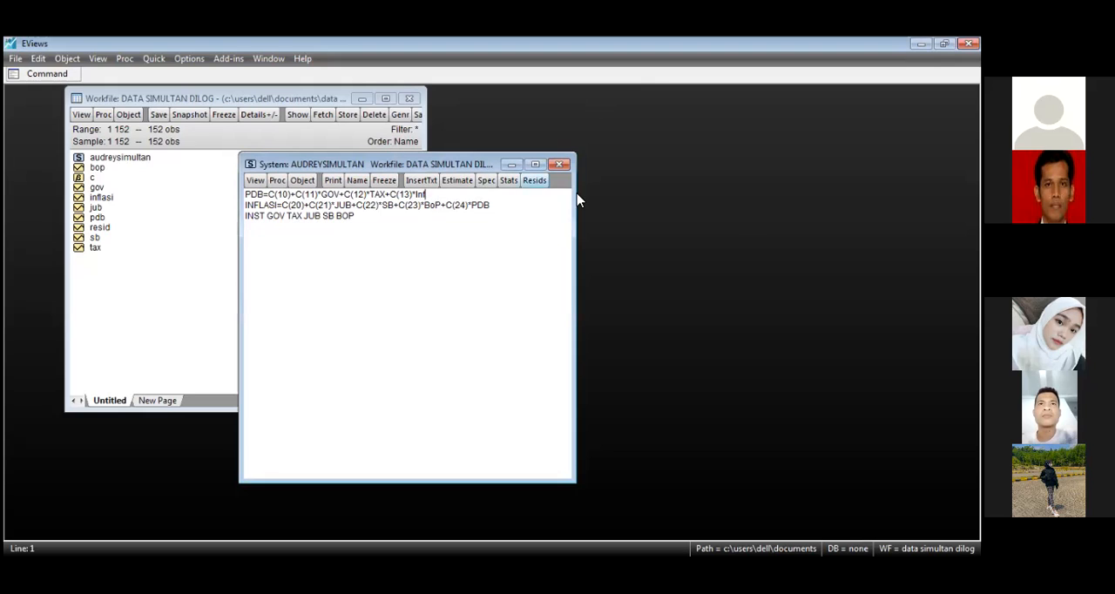
{"action": "left_click", "coordinate": [459, 186]}
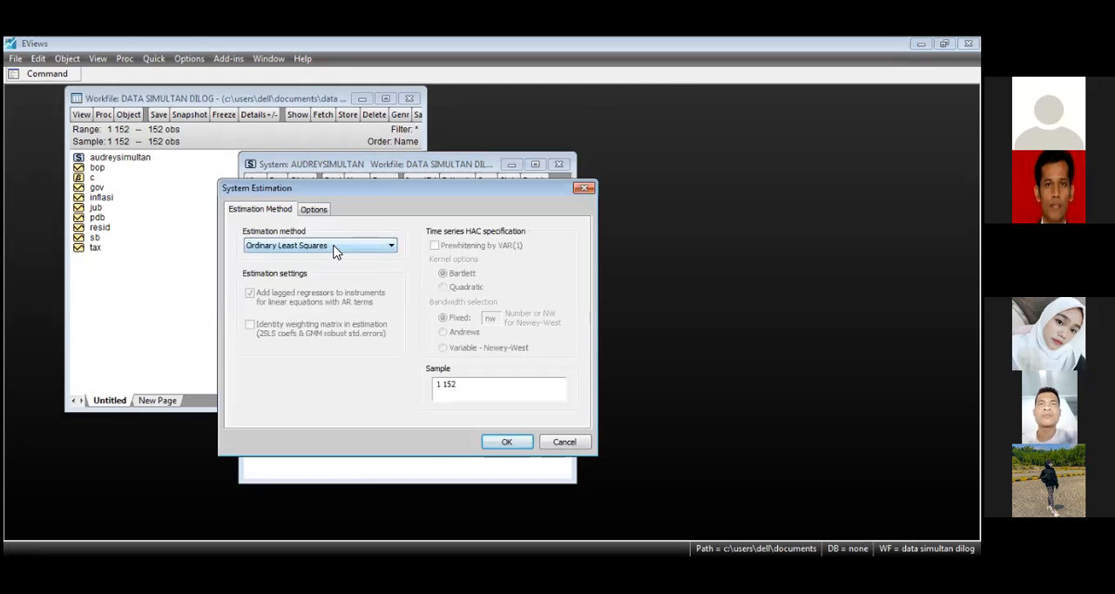
{"action": "left_click", "coordinate": [335, 249]}
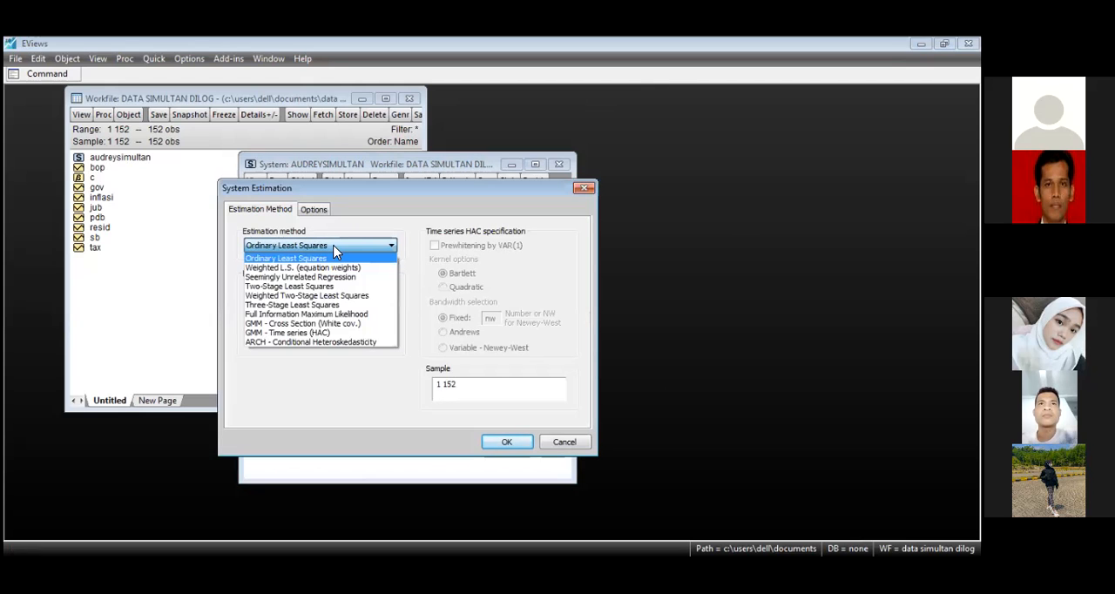
{"action": "left_click", "coordinate": [304, 290]}
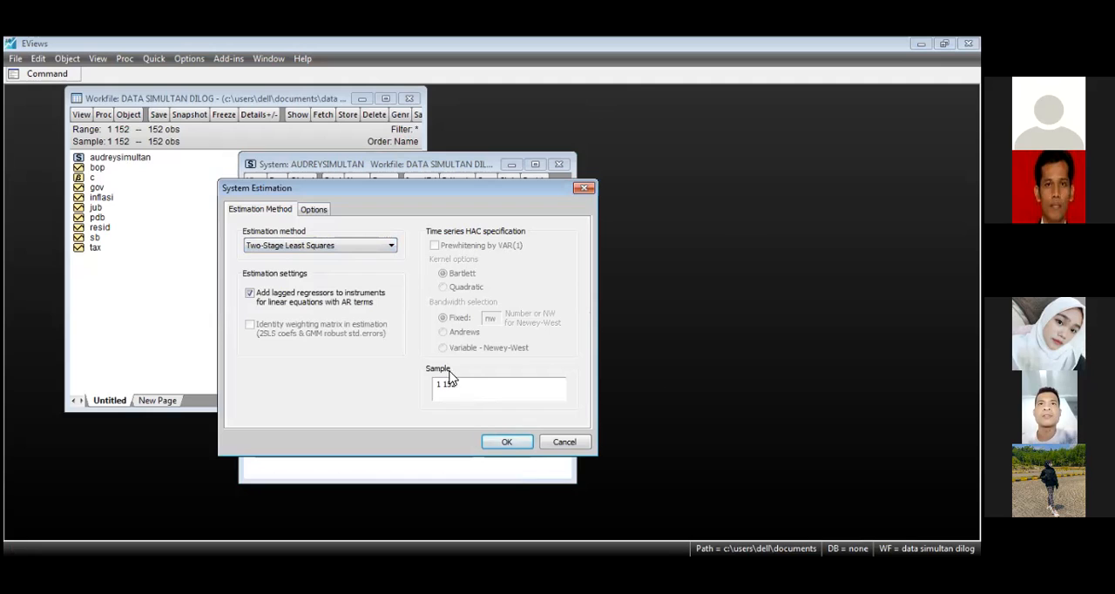
{"action": "left_click", "coordinate": [507, 443]}
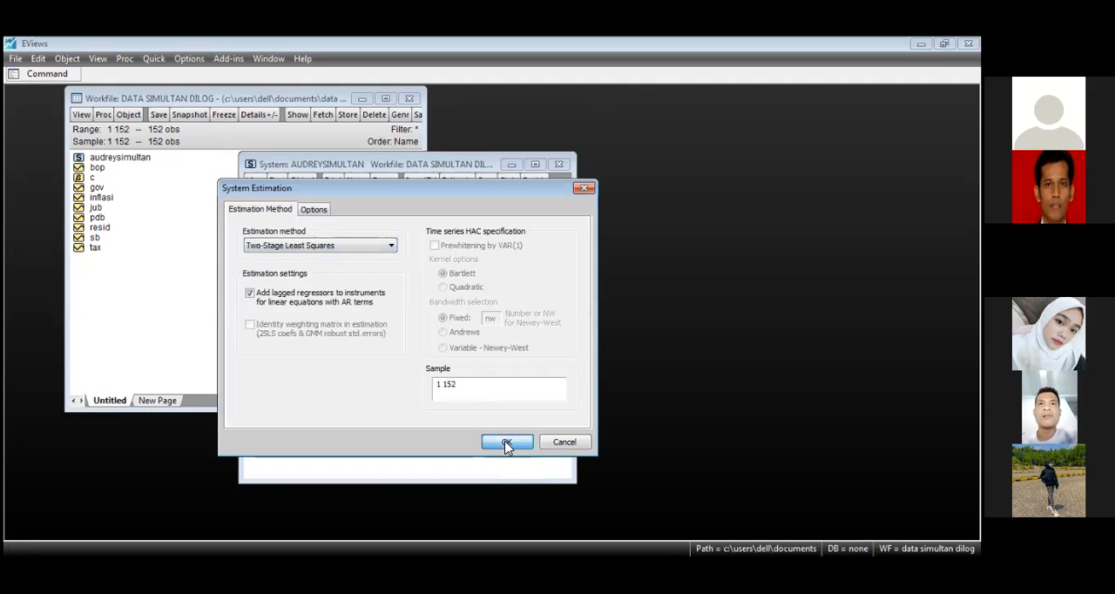
{"action": "left_click_drag", "start_coordinate": [479, 266], "coordinate": [531, 235]}
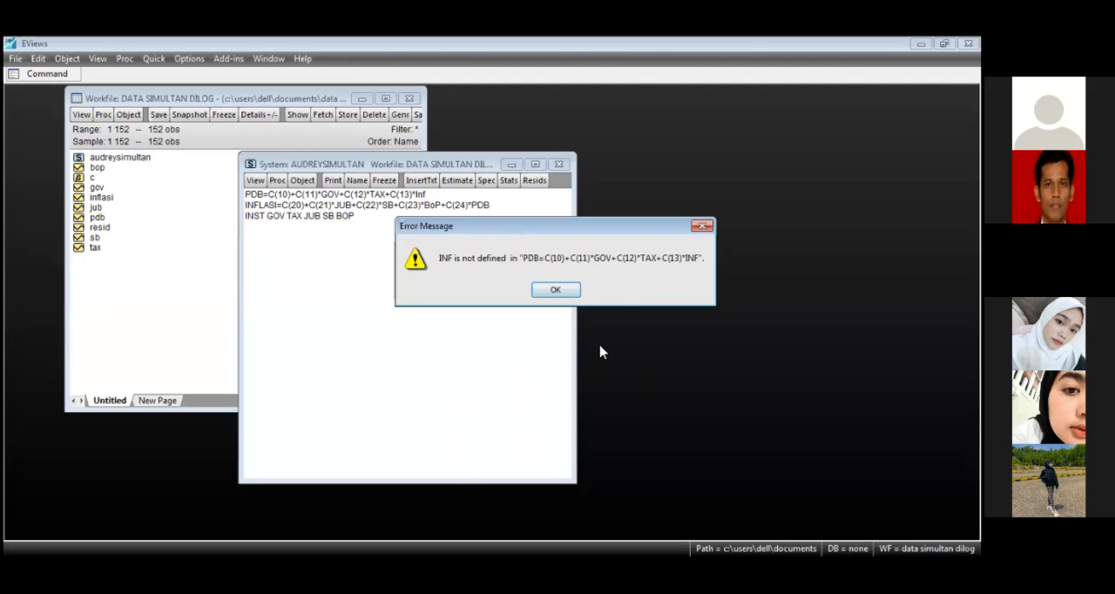
Step: Dismiss the error and restore the full variable name Inflasi at the end of the PDB equation
{"action": "left_click", "coordinate": [555, 290]}
{"action": "left_click", "coordinate": [246, 194]}
{"action": "type", "text": "L"}
{"action": "key", "text": "BackSpace"}
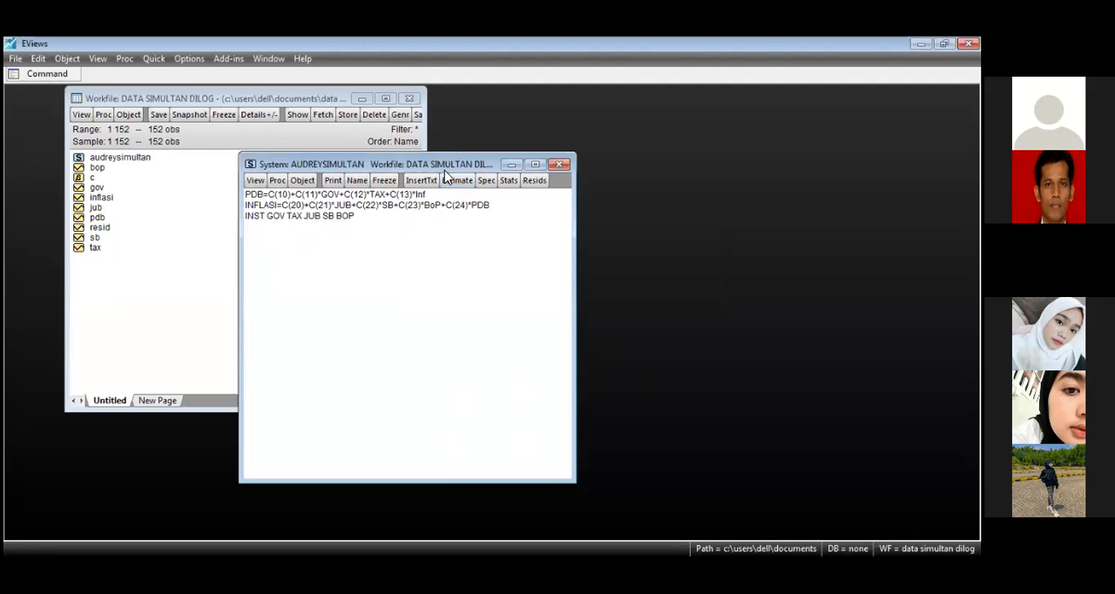
{"action": "type", "text": "ASI"}
Step: Estimate the system by Two-Stage Least Squares over sample 1 152 and review the coefficient table and equation statistics
{"action": "left_click", "coordinate": [446, 185]}
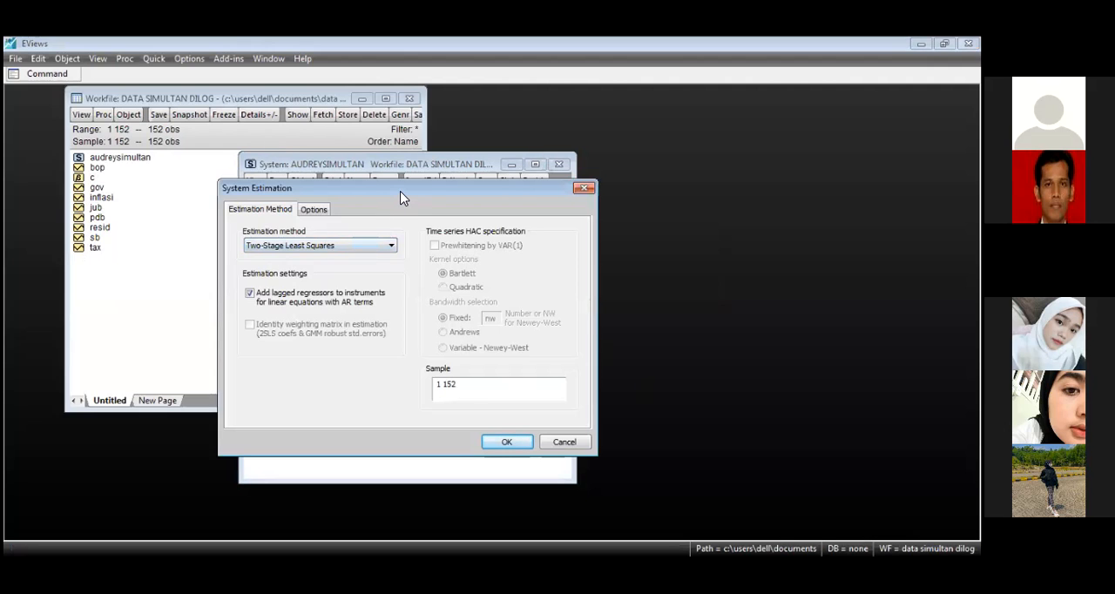
{"action": "left_click_drag", "start_coordinate": [403, 190], "coordinate": [523, 167]}
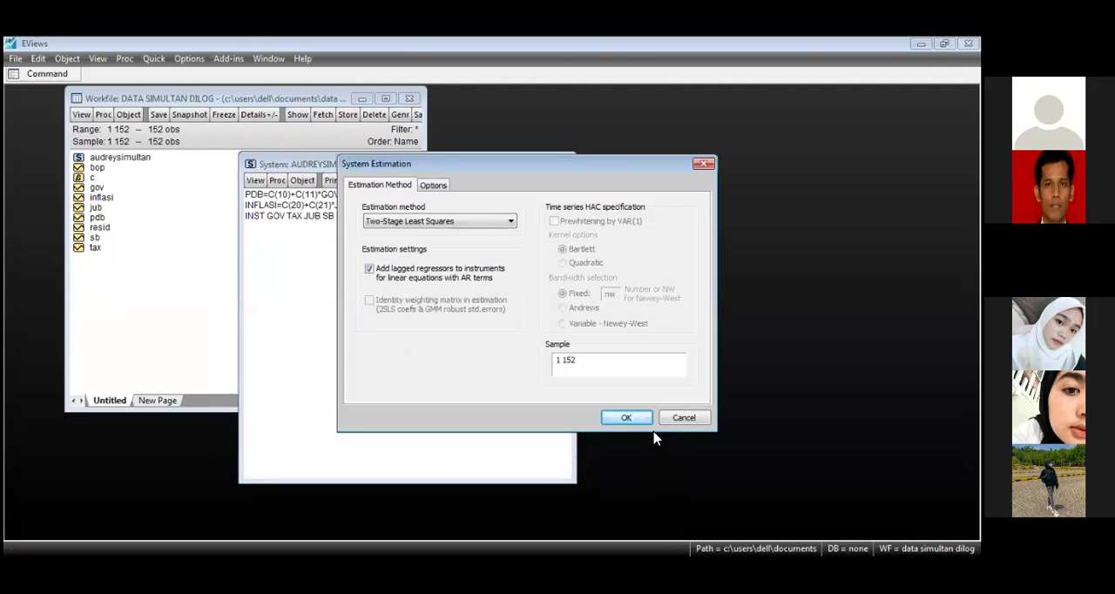
{"action": "left_click", "coordinate": [624, 419]}
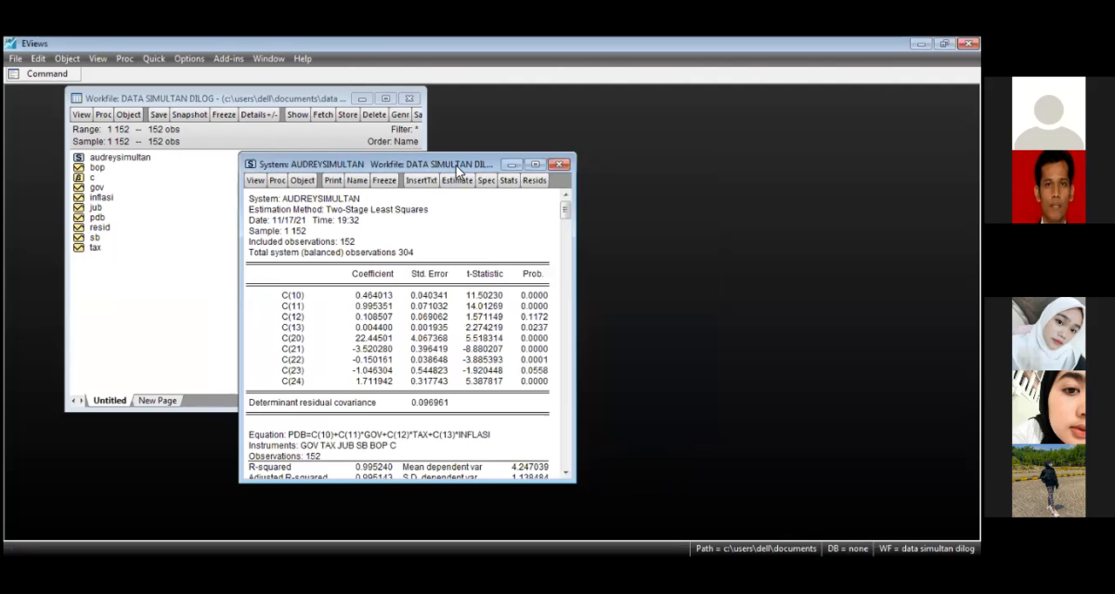
{"action": "left_click_drag", "start_coordinate": [456, 166], "coordinate": [539, 141]}
{"action": "scroll", "coordinate": [565, 296], "scroll_direction": "down", "scroll_amount": 3}
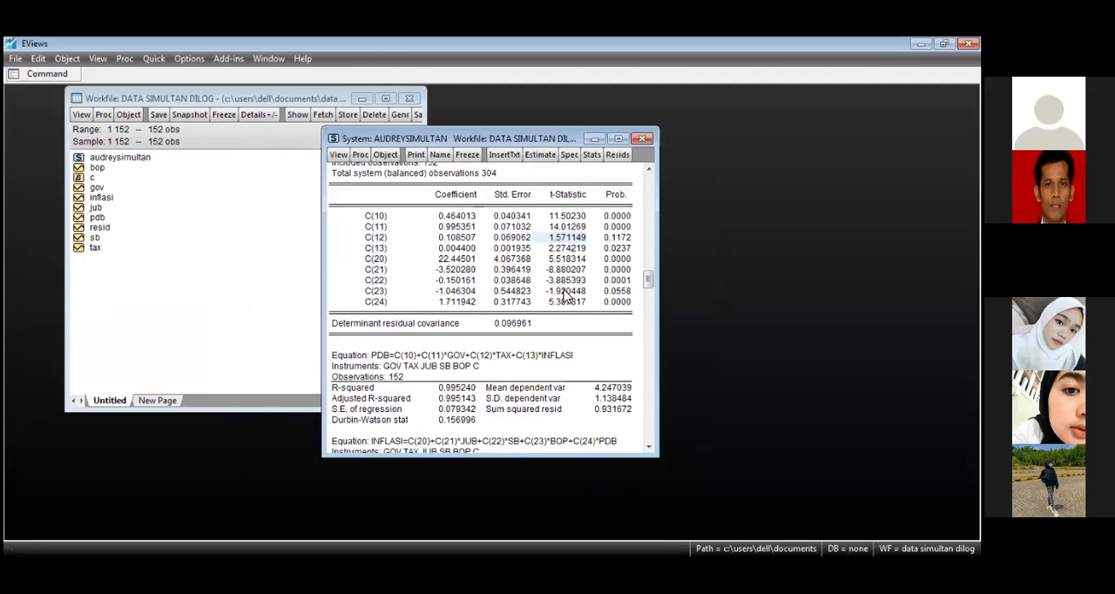
{"action": "scroll", "coordinate": [587, 235], "scroll_direction": "up", "scroll_amount": 3}
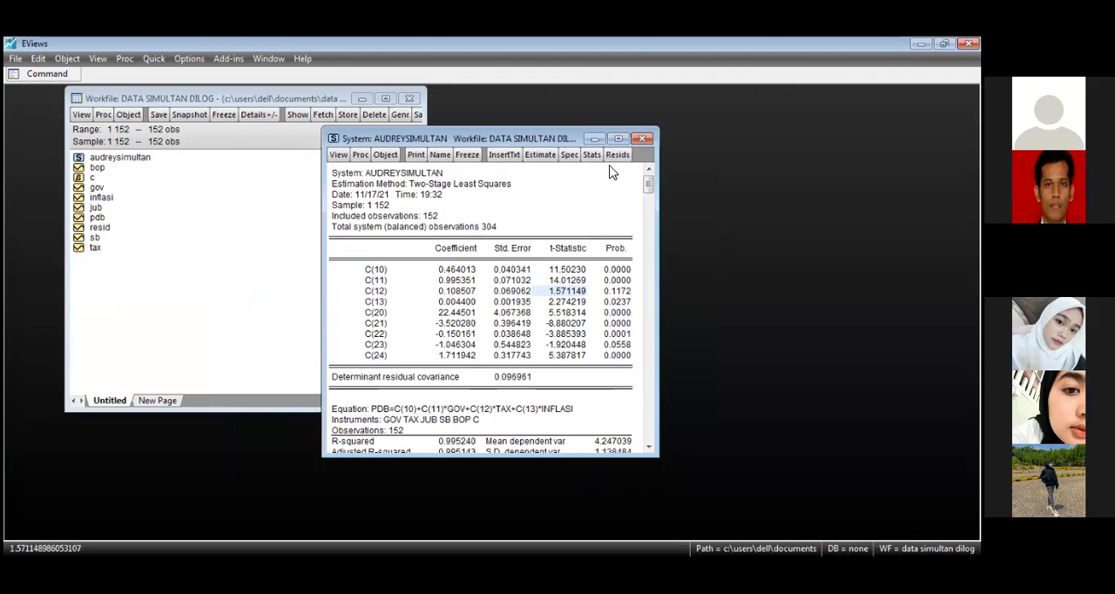
{"action": "left_click", "coordinate": [539, 155]}
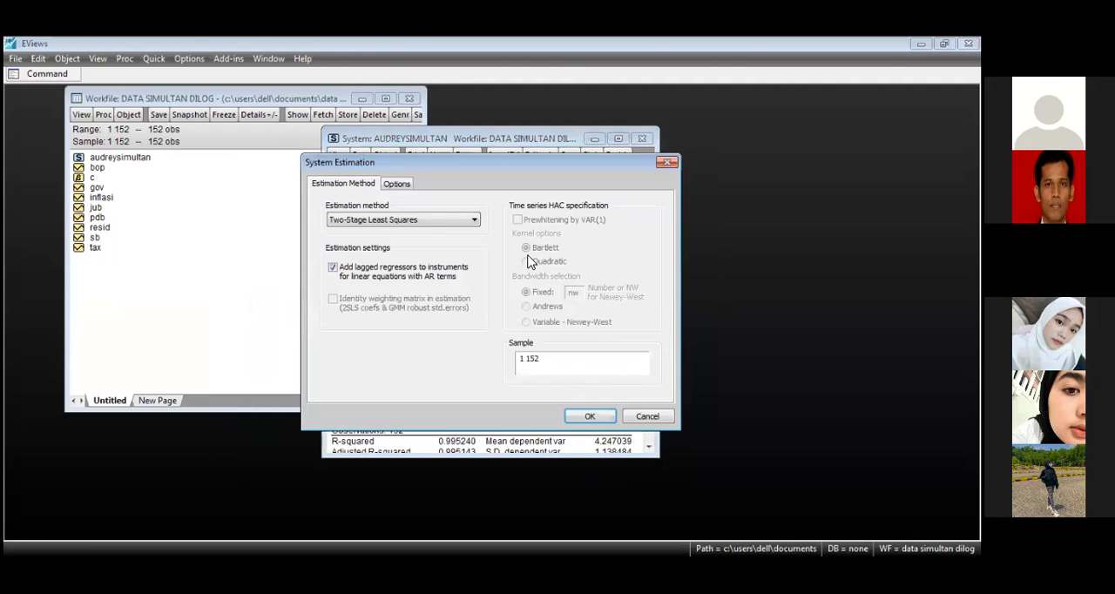
{"action": "left_click", "coordinate": [667, 165]}
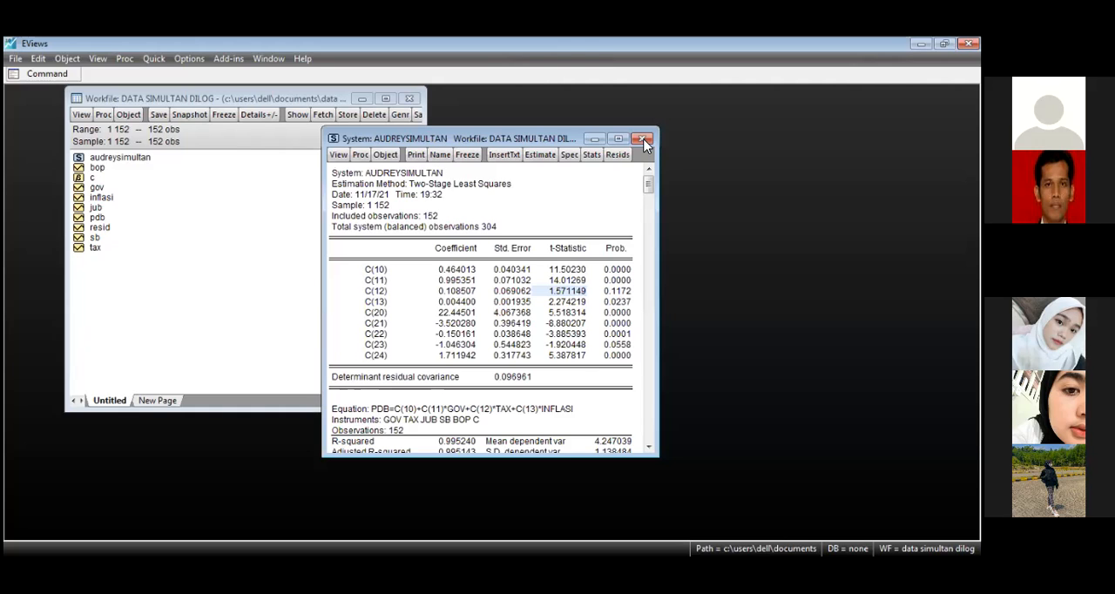
Step: Reopen the system from the workfile in its equation specification view and place its window beside the workfile
{"action": "double_click", "coordinate": [118, 158]}
{"action": "double_click", "coordinate": [119, 158]}
{"action": "left_click", "coordinate": [642, 139]}
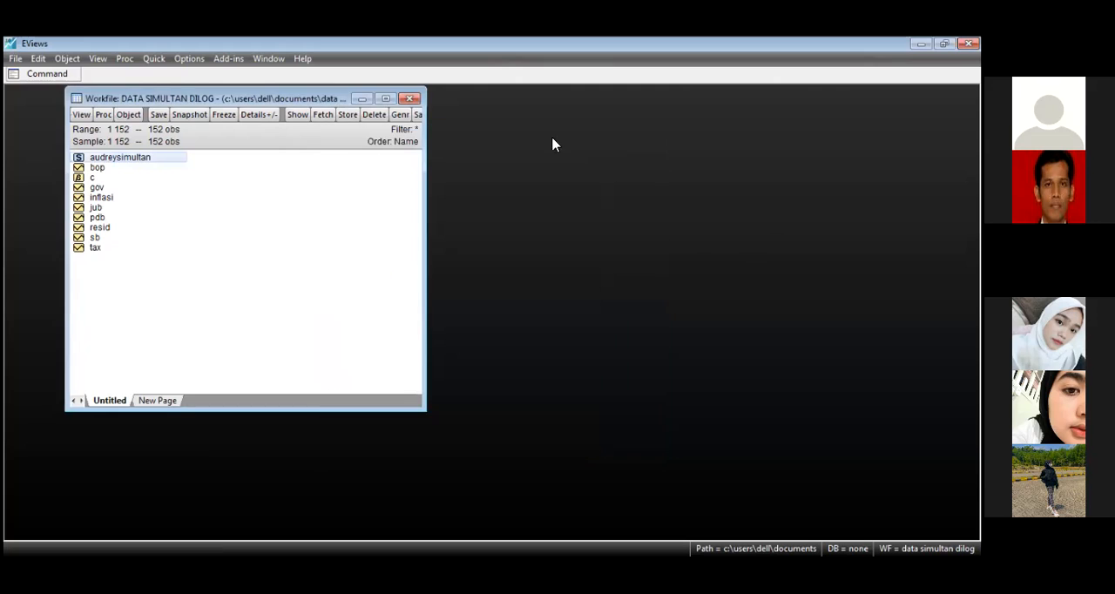
{"action": "double_click", "coordinate": [103, 157]}
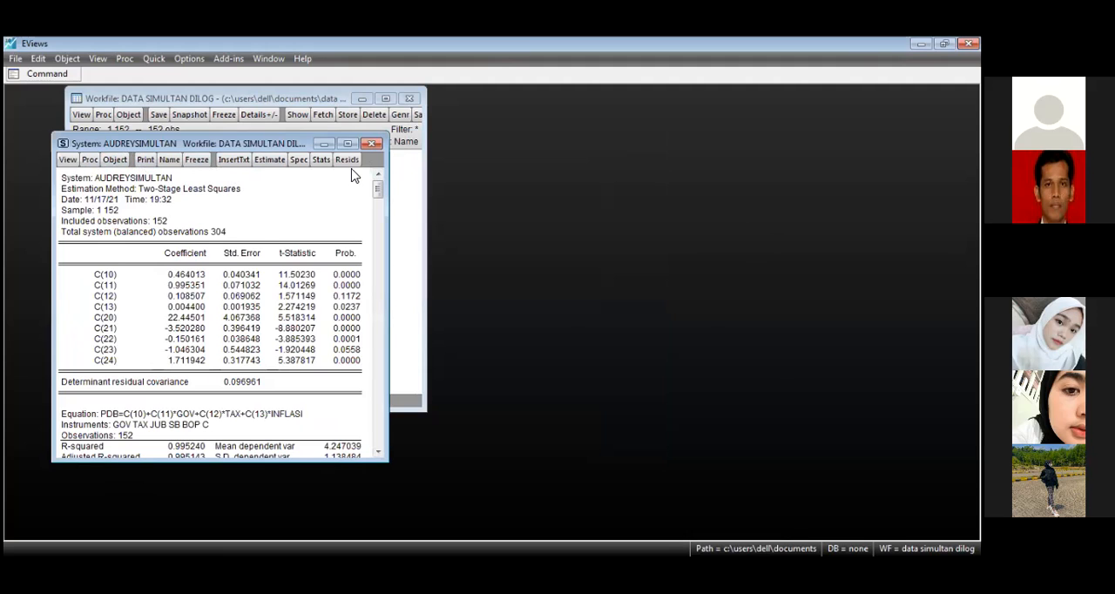
{"action": "left_click", "coordinate": [304, 162]}
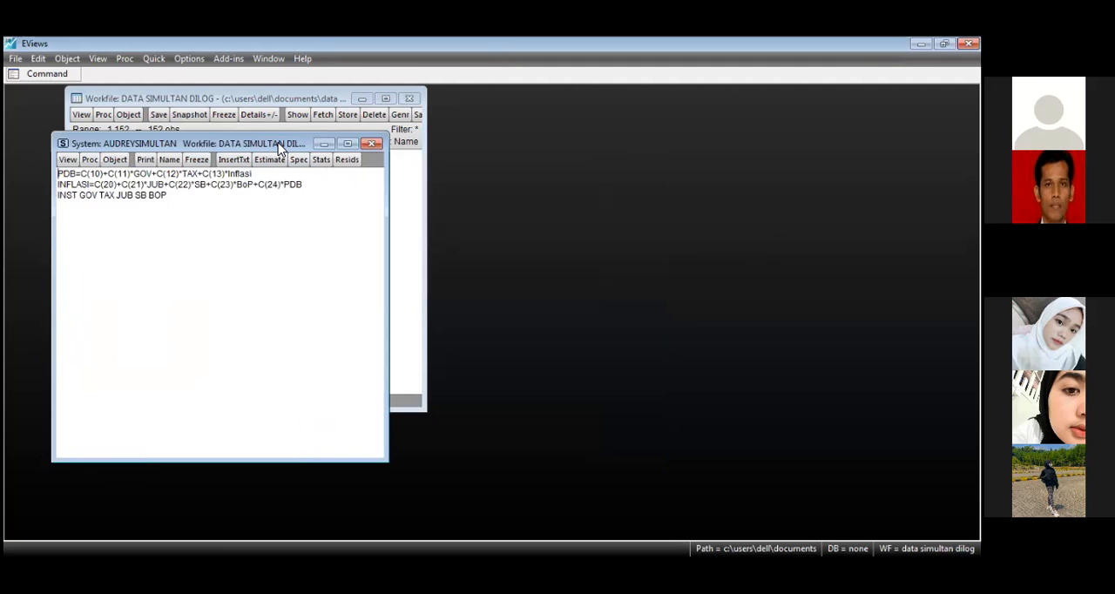
{"action": "left_click_drag", "start_coordinate": [279, 150], "coordinate": [555, 172]}
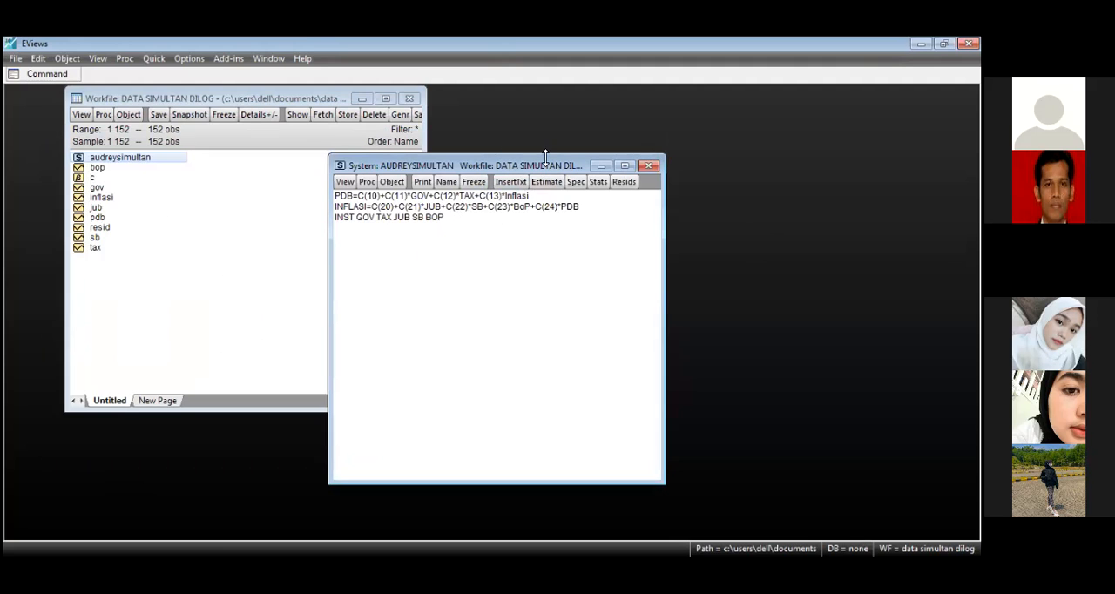
{"action": "left_click_drag", "start_coordinate": [546, 168], "coordinate": [666, 141]}
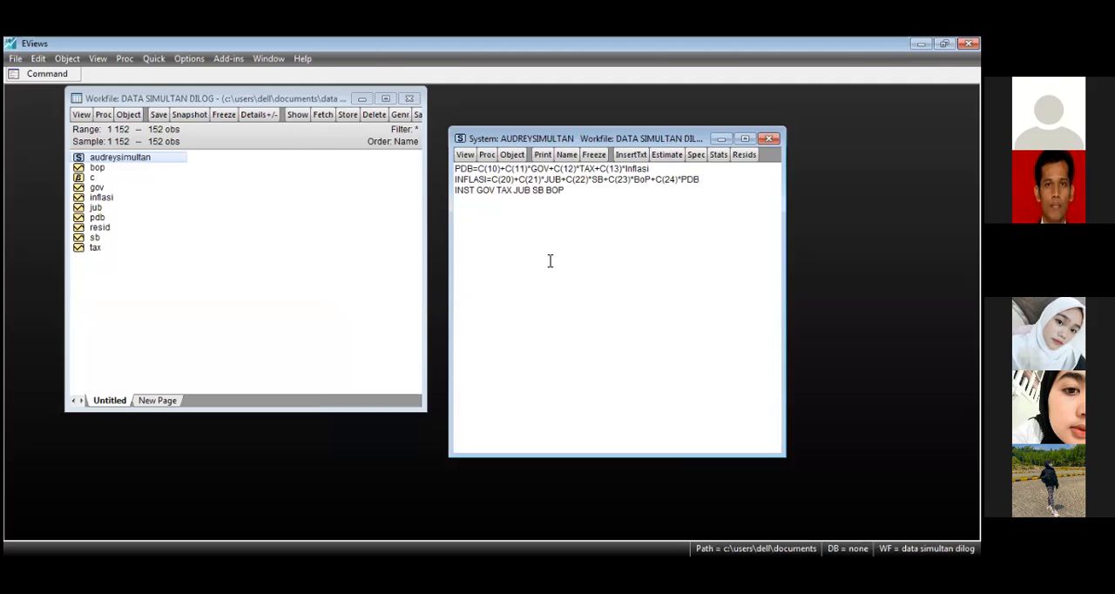
{"action": "left_click_drag", "start_coordinate": [614, 131], "coordinate": [603, 100]}
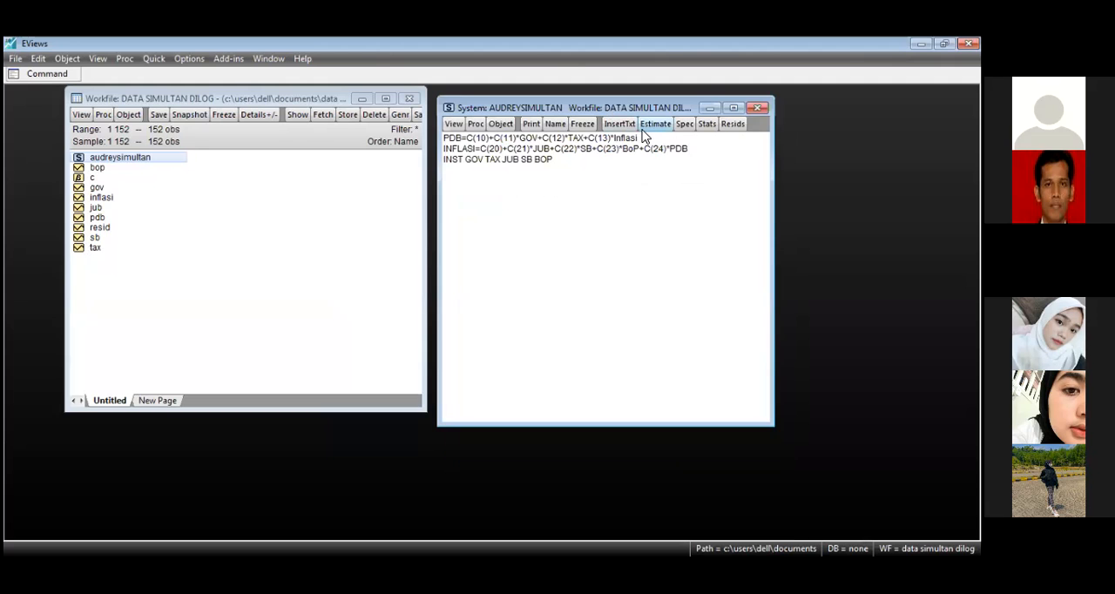
Step: Re-estimate the system by Two-Stage Least Squares and review the statistics of both the PDB and INFLASI equations
{"action": "left_click", "coordinate": [557, 189]}
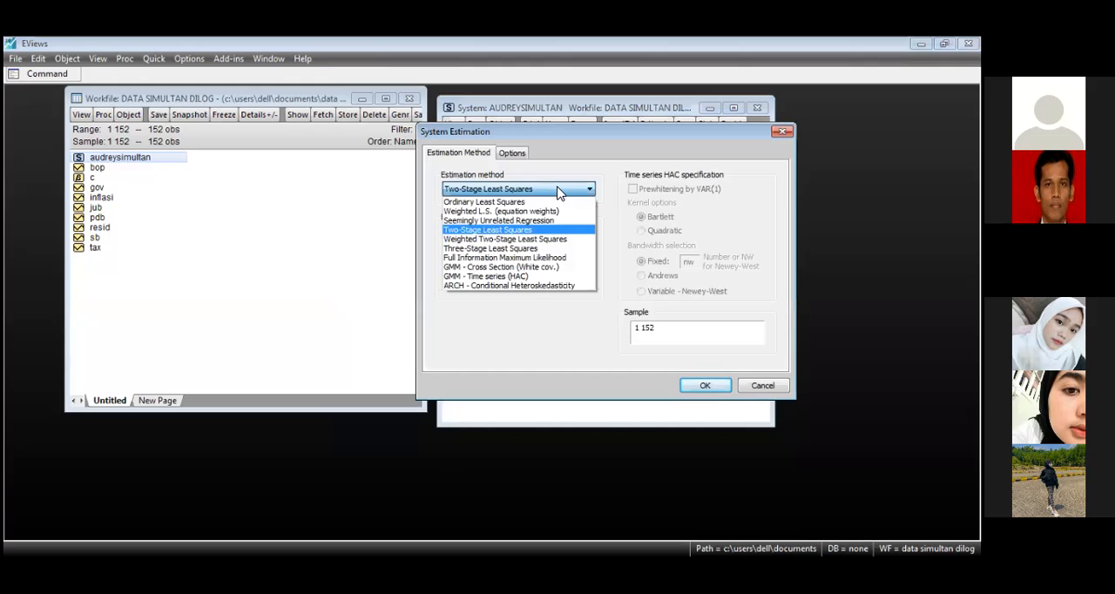
{"action": "left_click", "coordinate": [514, 230]}
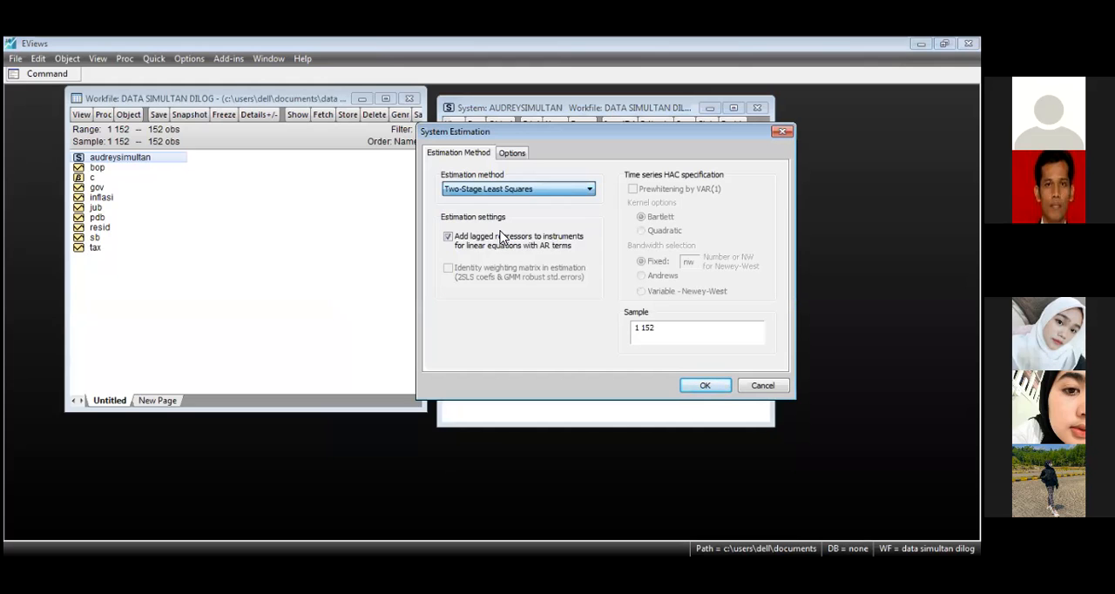
{"action": "left_click", "coordinate": [705, 384]}
{"action": "left_click", "coordinate": [627, 283]}
{"action": "scroll", "coordinate": [670, 261], "scroll_direction": "down", "scroll_amount": 3}
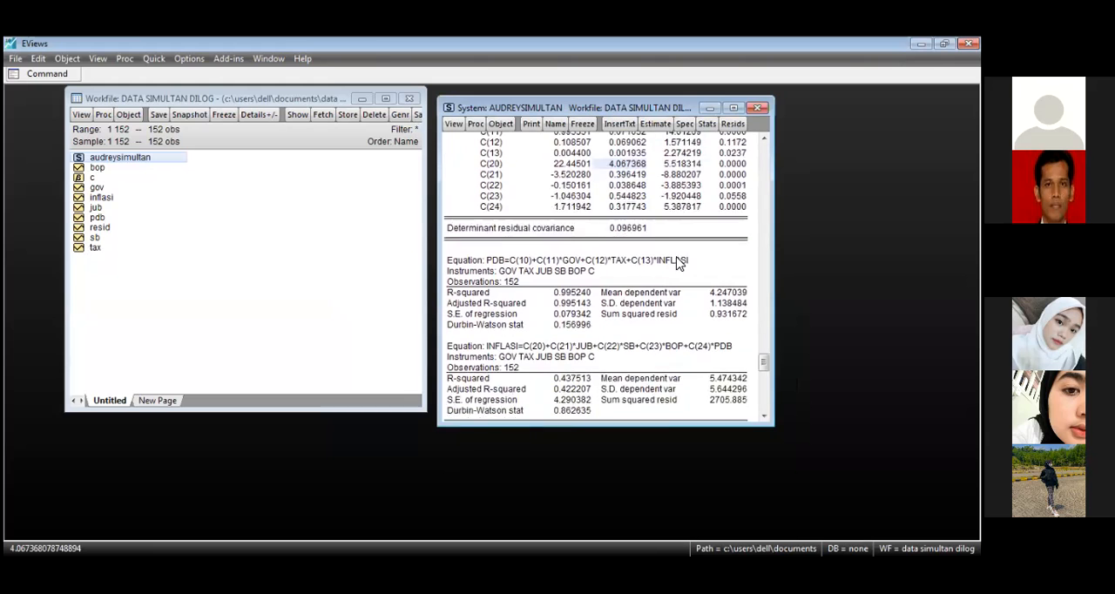
{"action": "scroll", "coordinate": [679, 264], "scroll_direction": "down", "scroll_amount": 2}
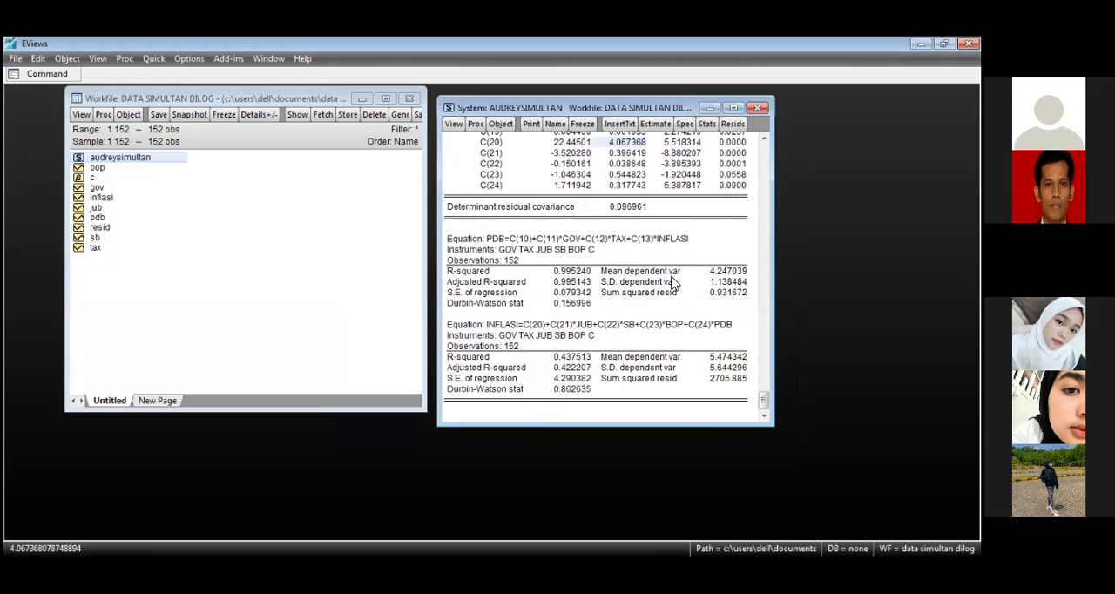
{"action": "scroll", "coordinate": [673, 283], "scroll_direction": "up", "scroll_amount": 5}
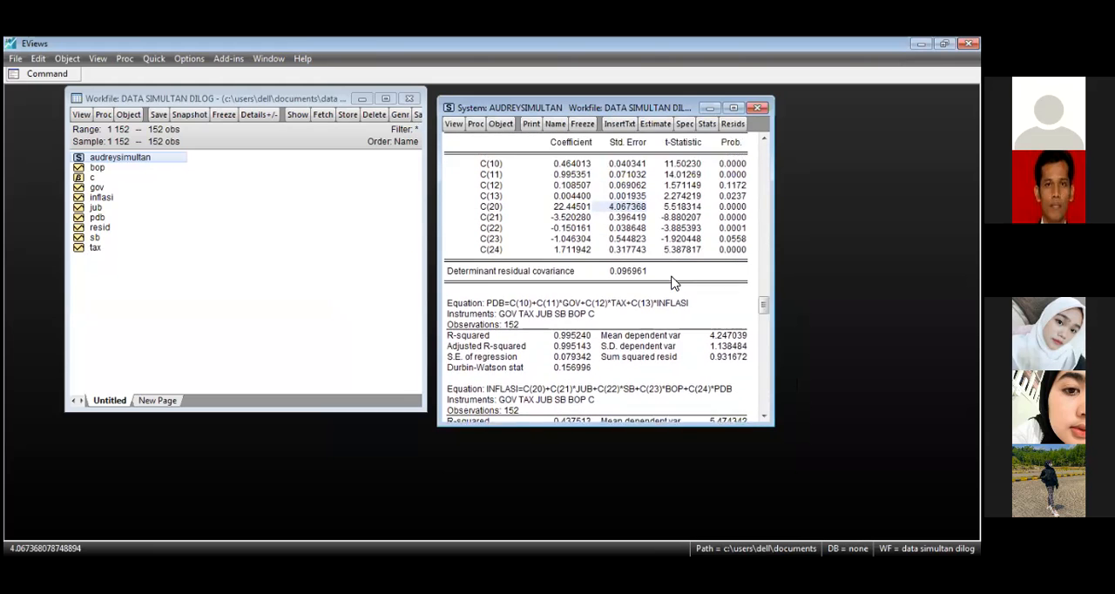
Step: Rename the estimated system object as hasilsimultan
{"action": "left_click", "coordinate": [555, 123]}
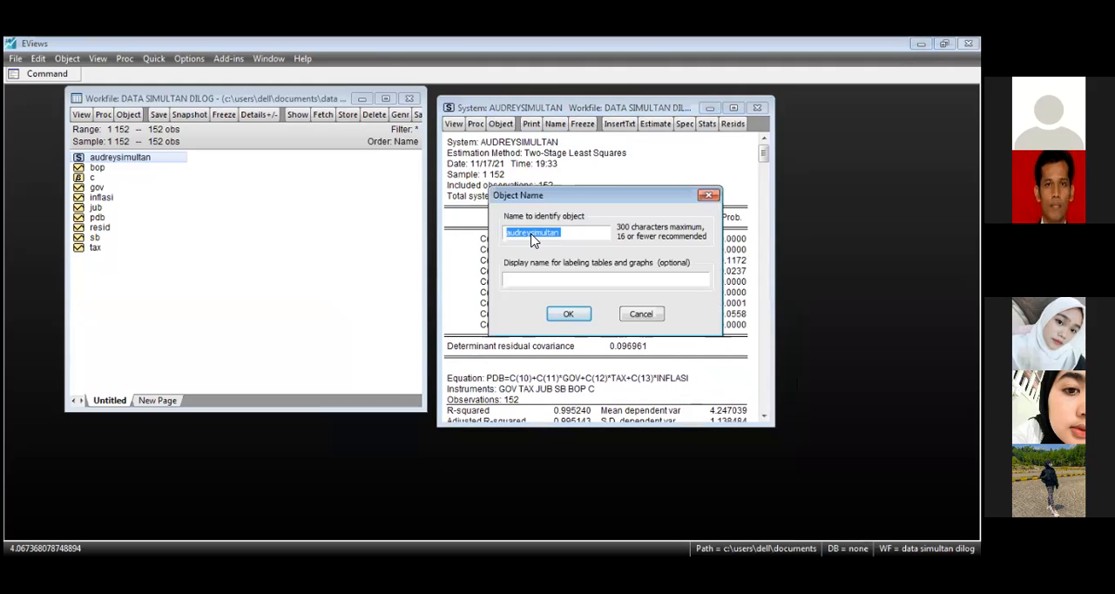
{"action": "type", "text": "hasilsimultan"}
{"action": "left_click", "coordinate": [566, 317]}
{"action": "left_click", "coordinate": [566, 319]}
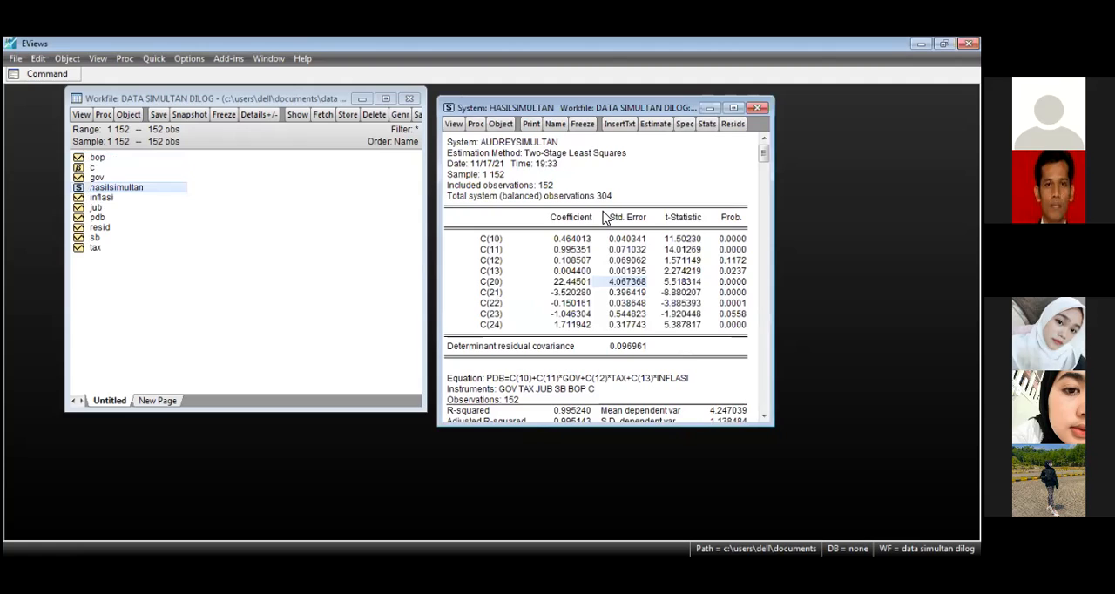
Step: Close the hasilsimultan system, reopen it from the workfile and place its results beside the variable list
{"action": "left_click", "coordinate": [758, 108]}
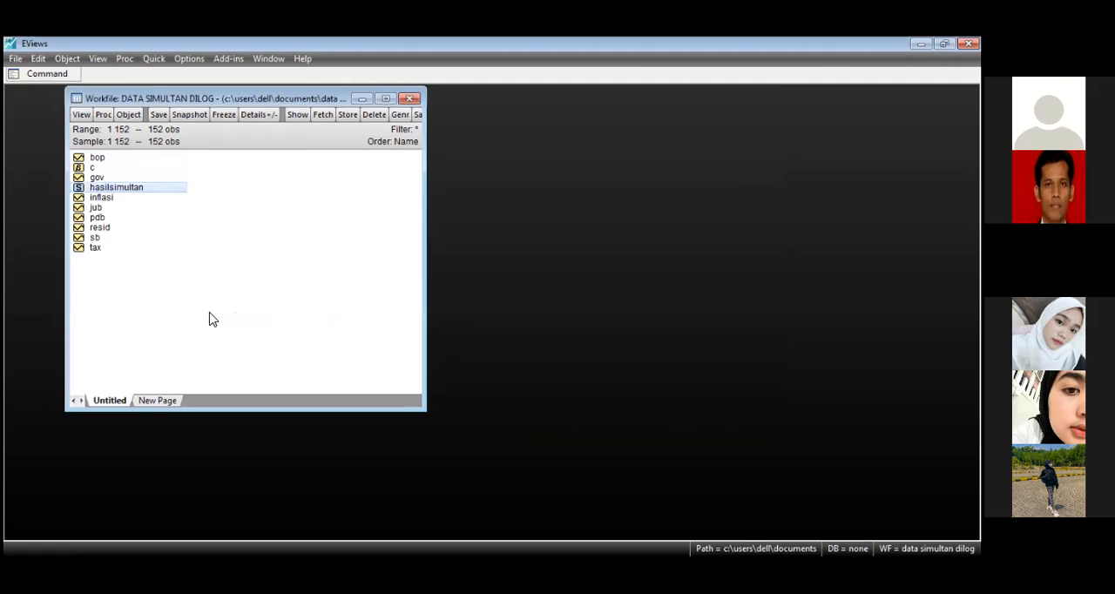
{"action": "double_click", "coordinate": [116, 188]}
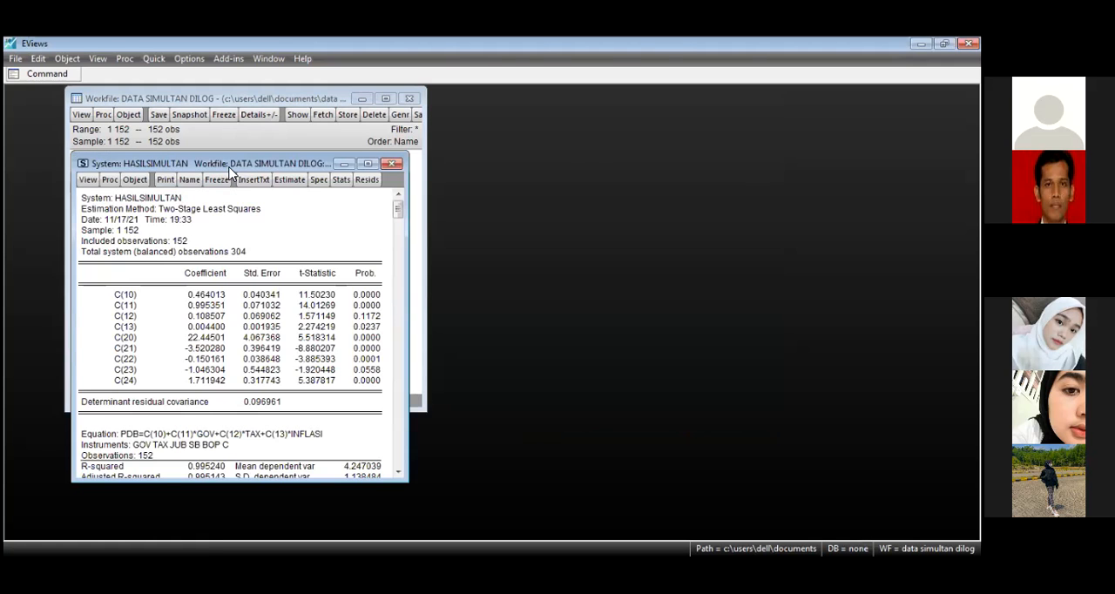
{"action": "left_click_drag", "start_coordinate": [231, 170], "coordinate": [594, 153]}
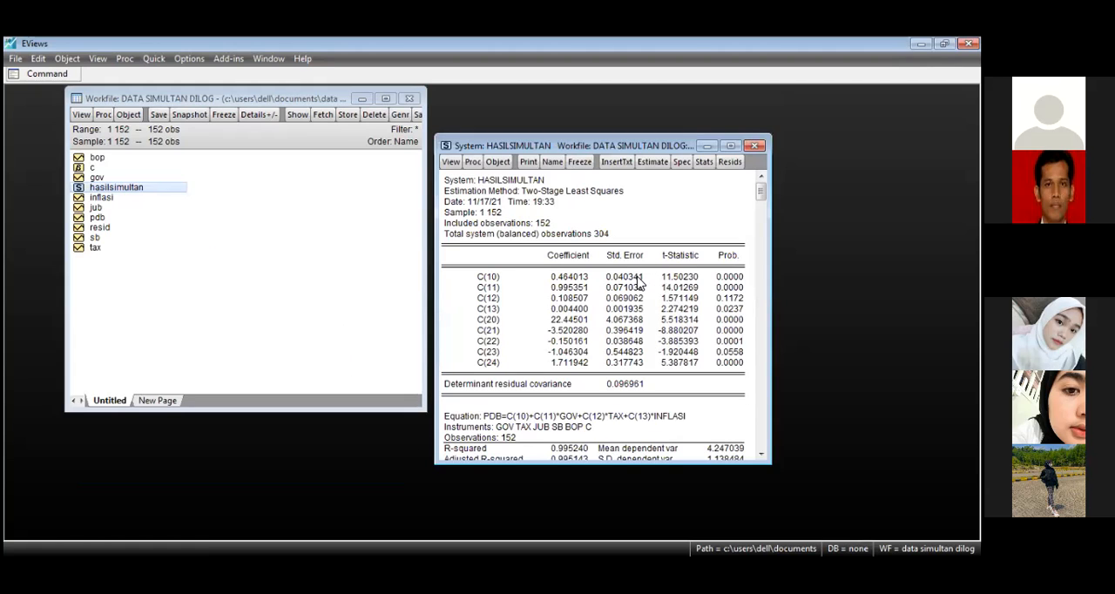
Step: Save the workfile as data simultan dilog in the Videos library with double precision, and close the system and the workfile
{"action": "left_click", "coordinate": [15, 60]}
{"action": "left_click", "coordinate": [69, 129]}
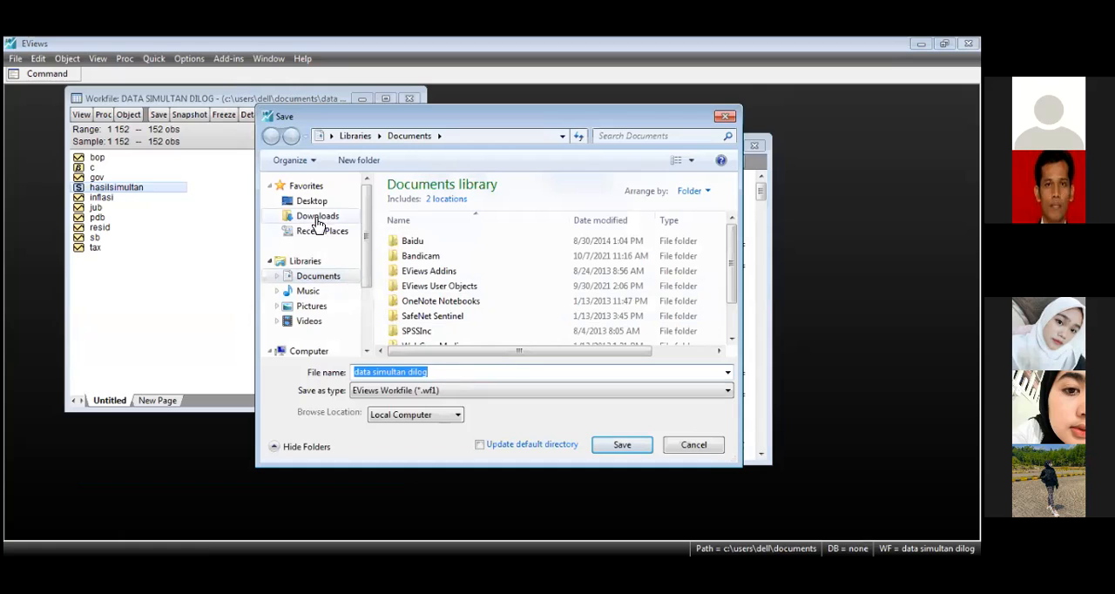
{"action": "left_click", "coordinate": [309, 320]}
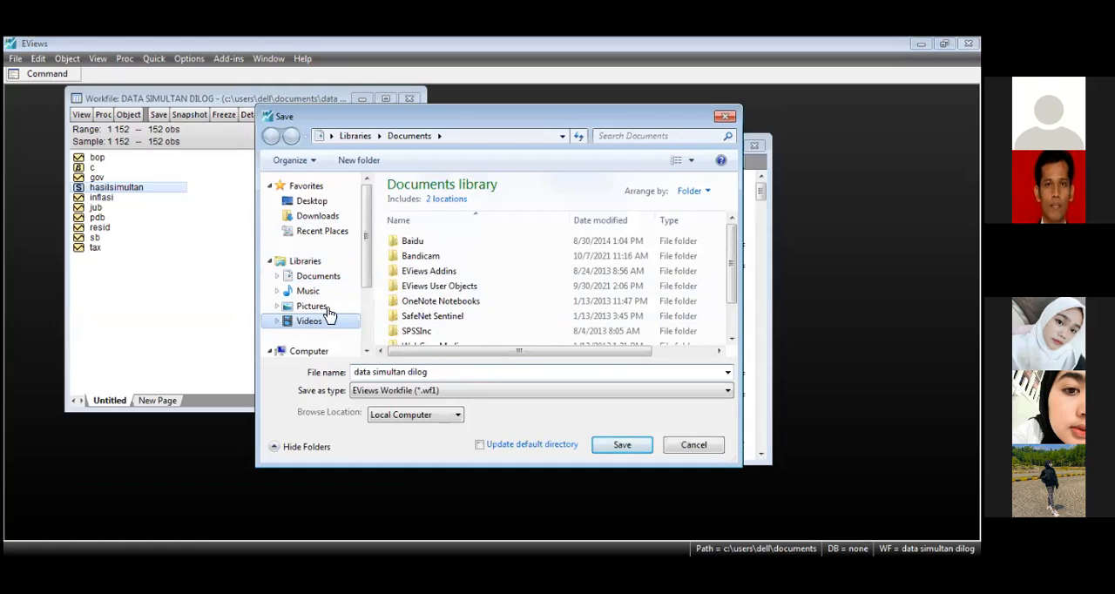
{"action": "left_click", "coordinate": [438, 372]}
{"action": "left_click", "coordinate": [620, 446]}
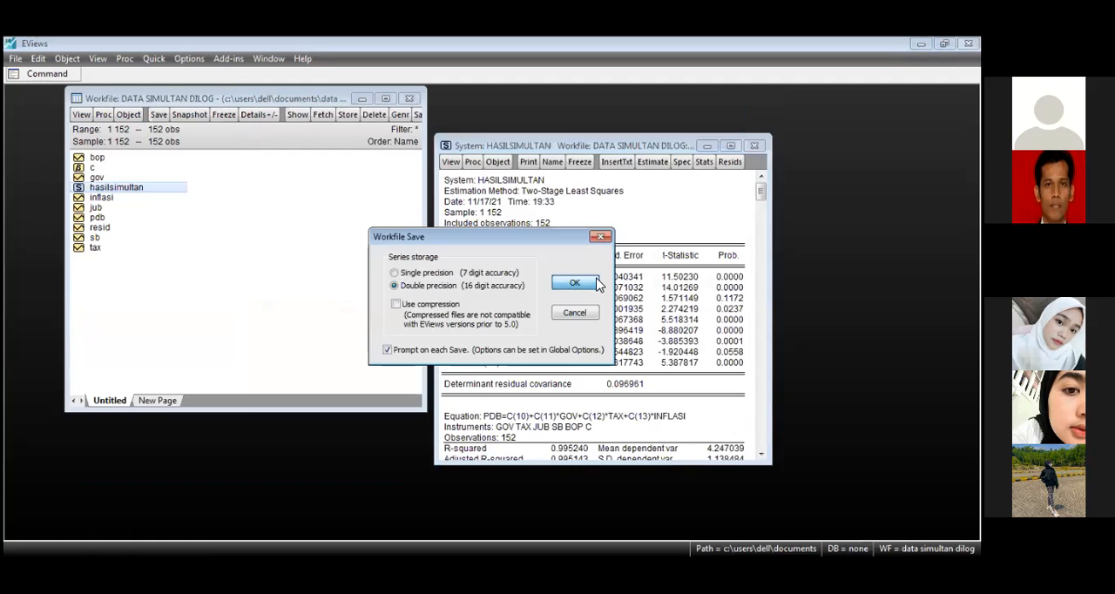
{"action": "left_click", "coordinate": [573, 283]}
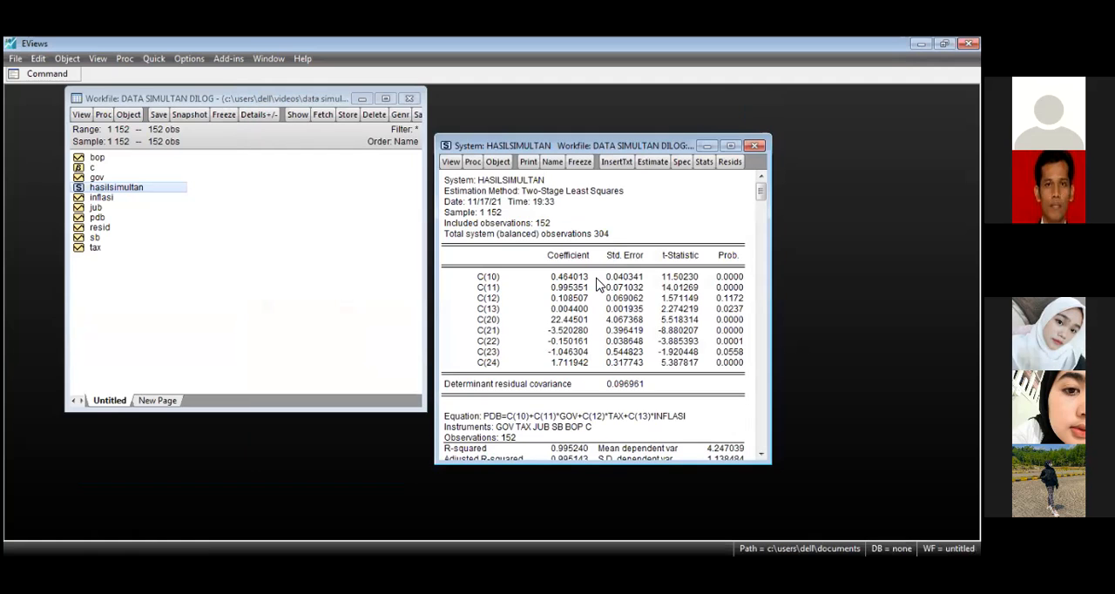
{"action": "left_click", "coordinate": [756, 147]}
{"action": "left_click", "coordinate": [410, 99]}
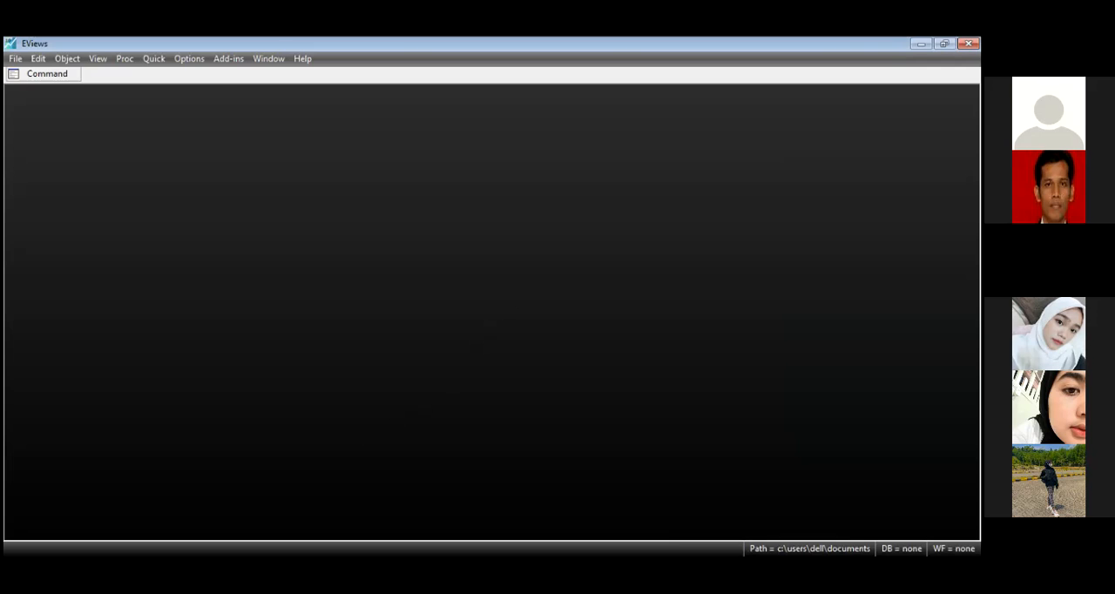
Step: Open the saved workfile data simultan dilog from the Videos library and place its window near the middle of the workspace
{"action": "left_click", "coordinate": [14, 58]}
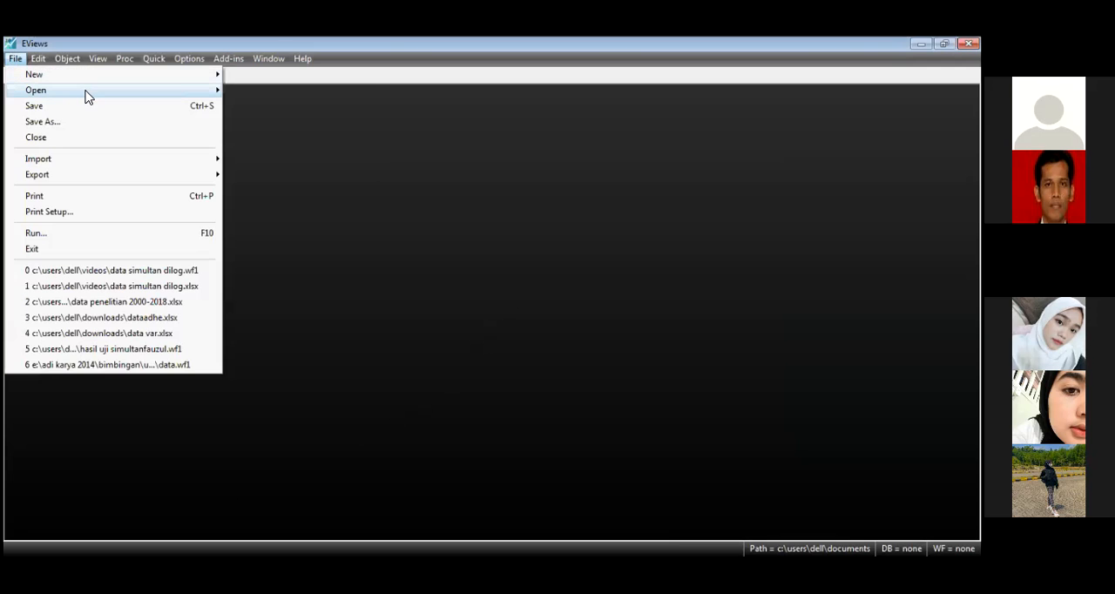
{"action": "mouse_move", "coordinate": [87, 94]}
{"action": "left_click", "coordinate": [272, 91]}
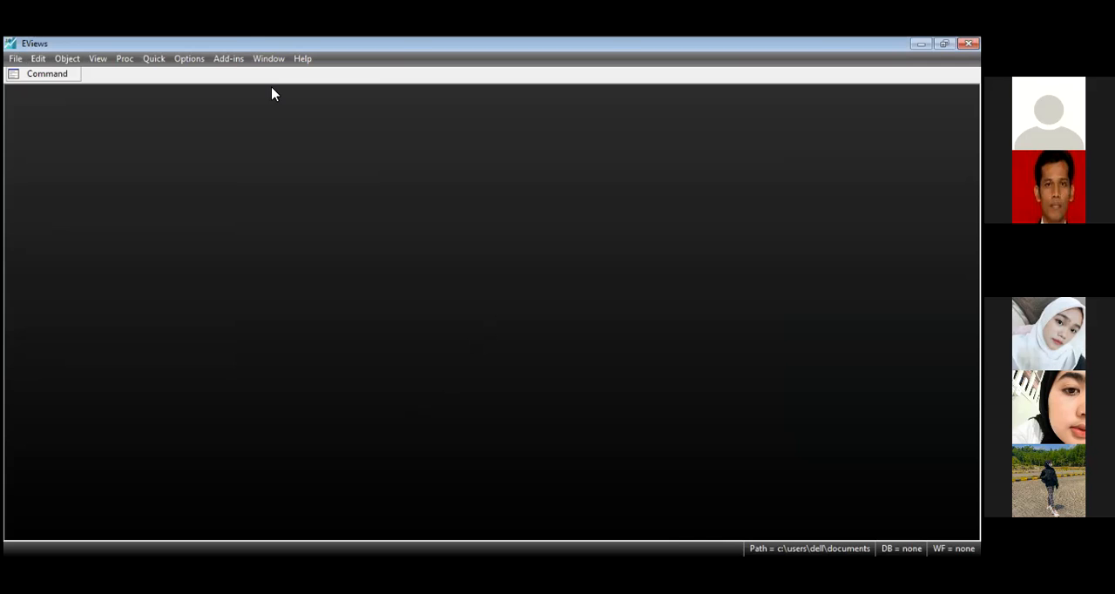
{"action": "left_click", "coordinate": [310, 320]}
{"action": "left_click", "coordinate": [448, 315]}
{"action": "double_click", "coordinate": [448, 315]}
{"action": "left_click_drag", "start_coordinate": [317, 182], "coordinate": [454, 155]}
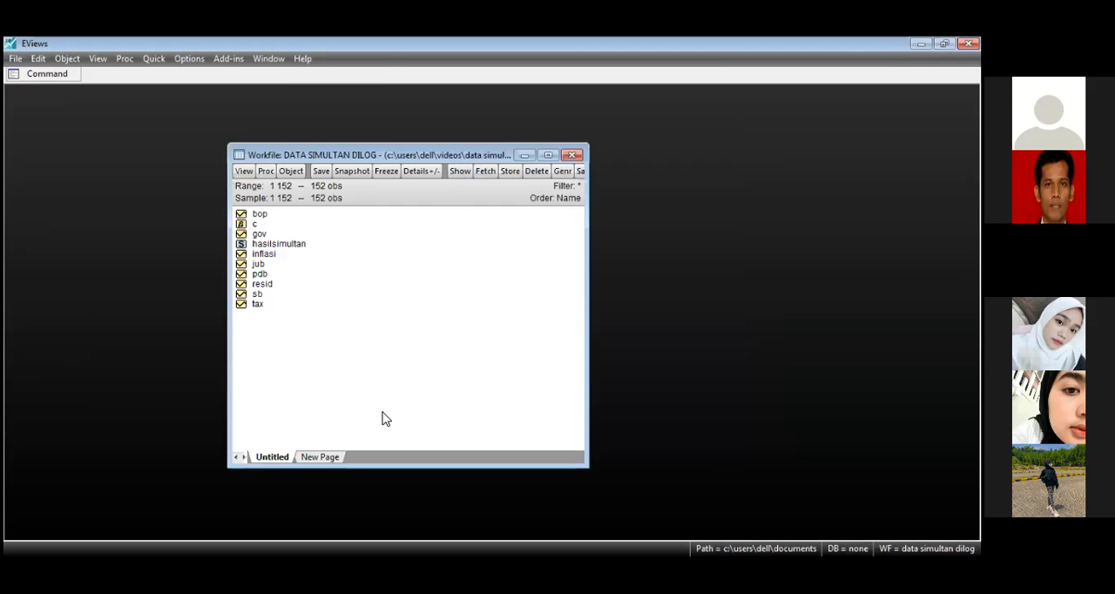
Step: Open the hasilsimultan system from the workfile and arrange its results beside the variable list
{"action": "double_click", "coordinate": [284, 243]}
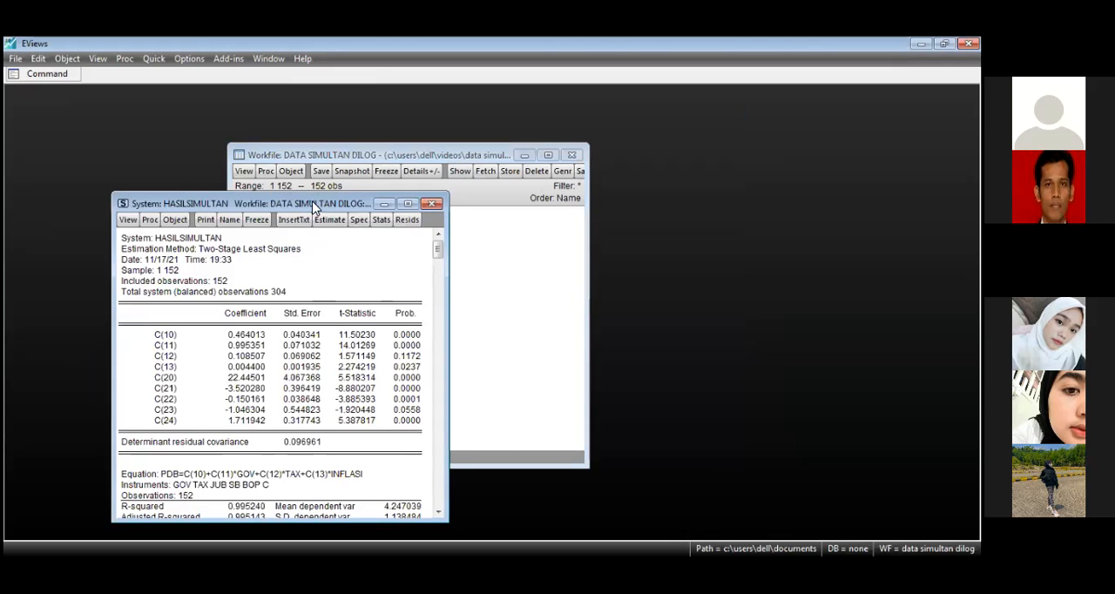
{"action": "left_click_drag", "start_coordinate": [332, 207], "coordinate": [598, 208]}
{"action": "left_click", "coordinate": [426, 156]}
{"action": "left_click_drag", "start_coordinate": [425, 157], "coordinate": [269, 130]}
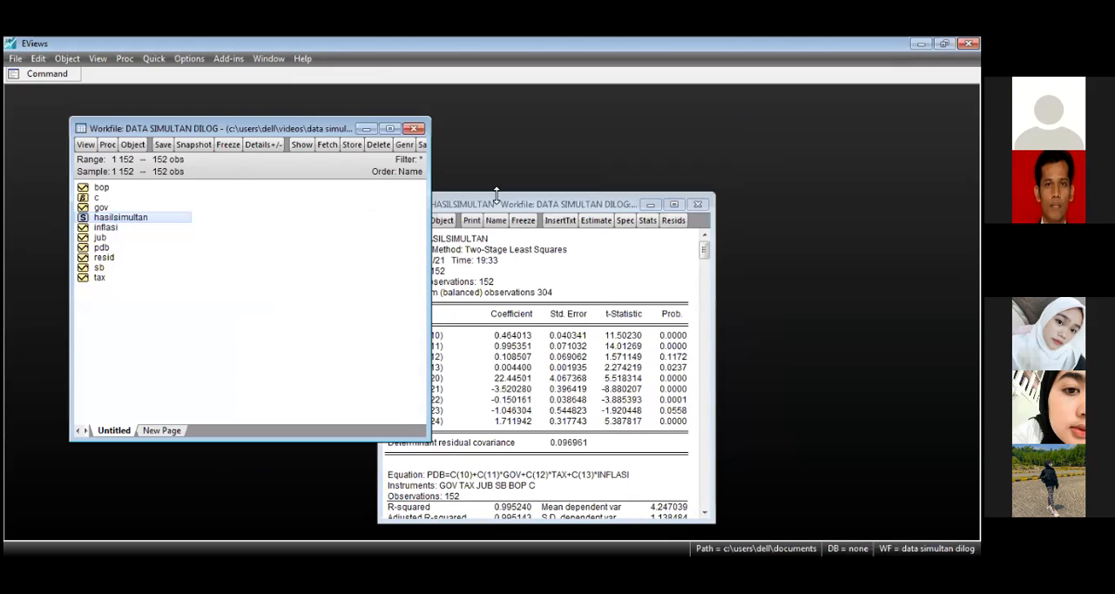
{"action": "left_click", "coordinate": [509, 209]}
{"action": "left_click_drag", "start_coordinate": [506, 209], "coordinate": [565, 142]}
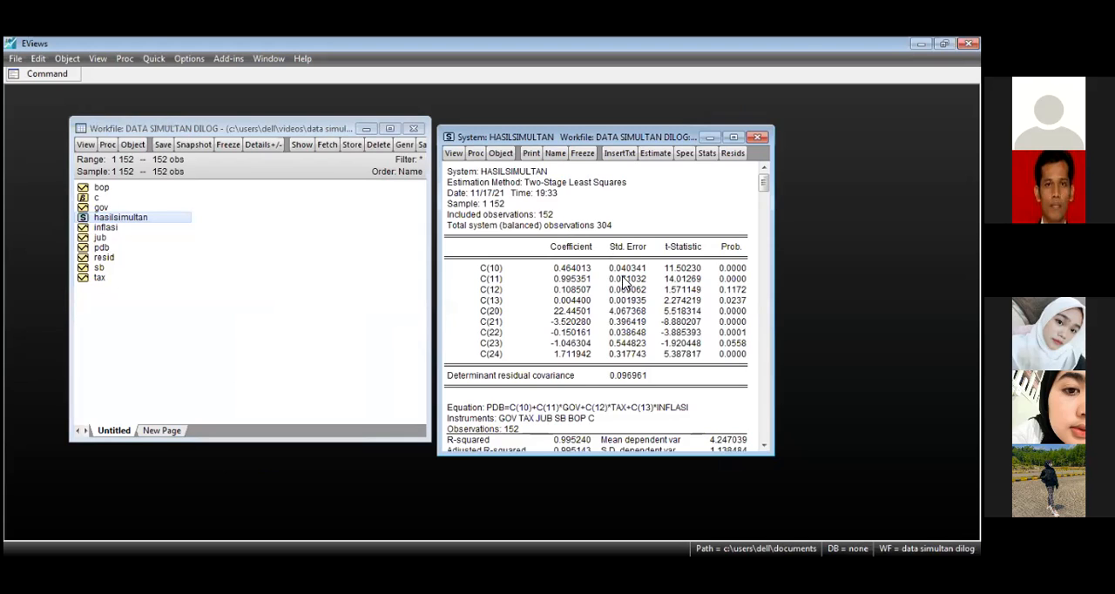
Step: Examine the Two-Stage Least Squares output, from the coefficient table through the statistics of both equations
{"action": "left_click", "coordinate": [550, 232]}
{"action": "scroll", "coordinate": [569, 248], "scroll_direction": "down", "scroll_amount": 3}
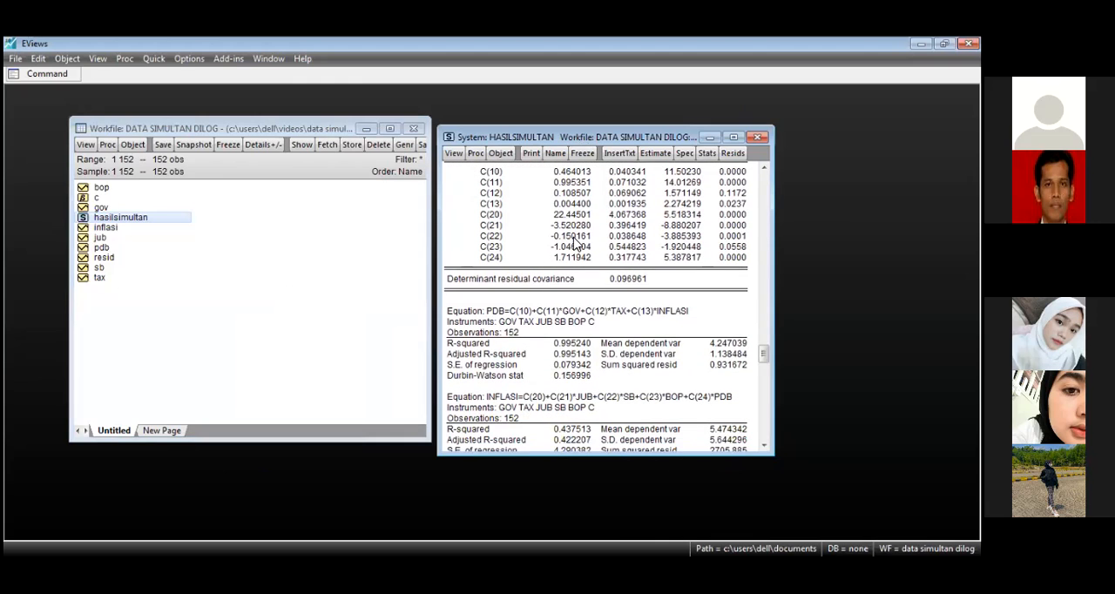
{"action": "scroll", "coordinate": [529, 244], "scroll_direction": "down", "scroll_amount": 2}
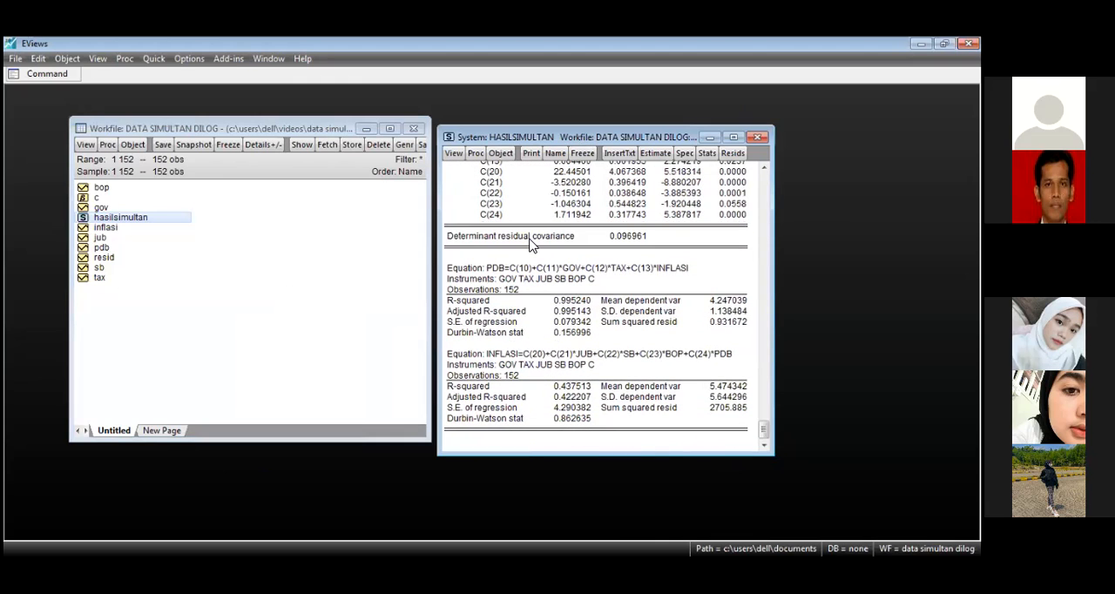
{"action": "scroll", "coordinate": [526, 248], "scroll_direction": "up", "scroll_amount": 2}
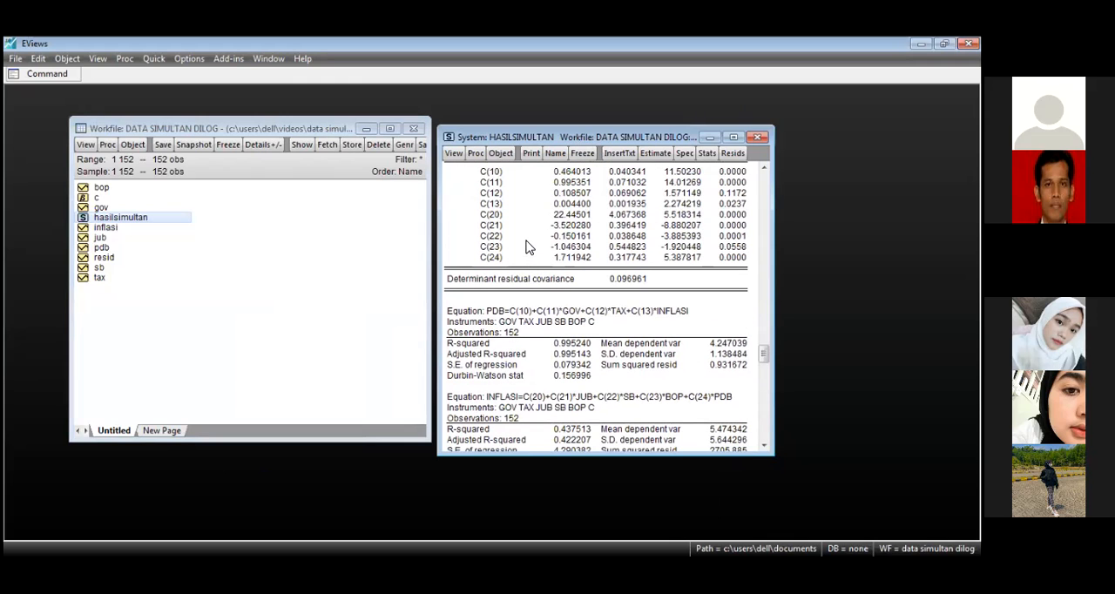
{"action": "scroll", "coordinate": [526, 251], "scroll_direction": "up", "scroll_amount": 2}
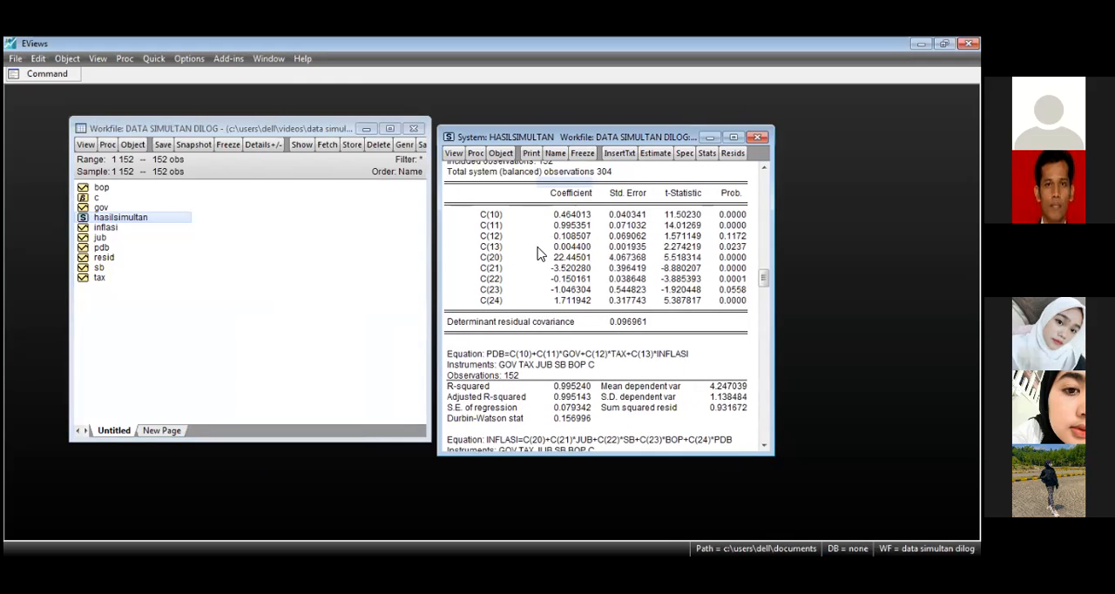
{"action": "scroll", "coordinate": [540, 252], "scroll_direction": "up", "scroll_amount": 3}
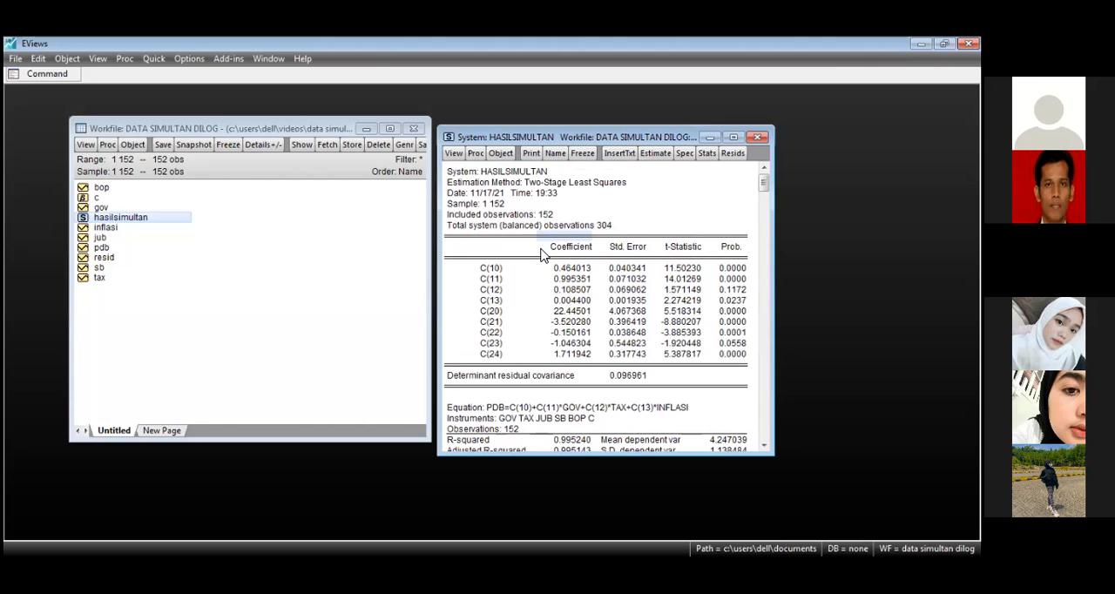
{"action": "scroll", "coordinate": [547, 344], "scroll_direction": "down", "scroll_amount": 3}
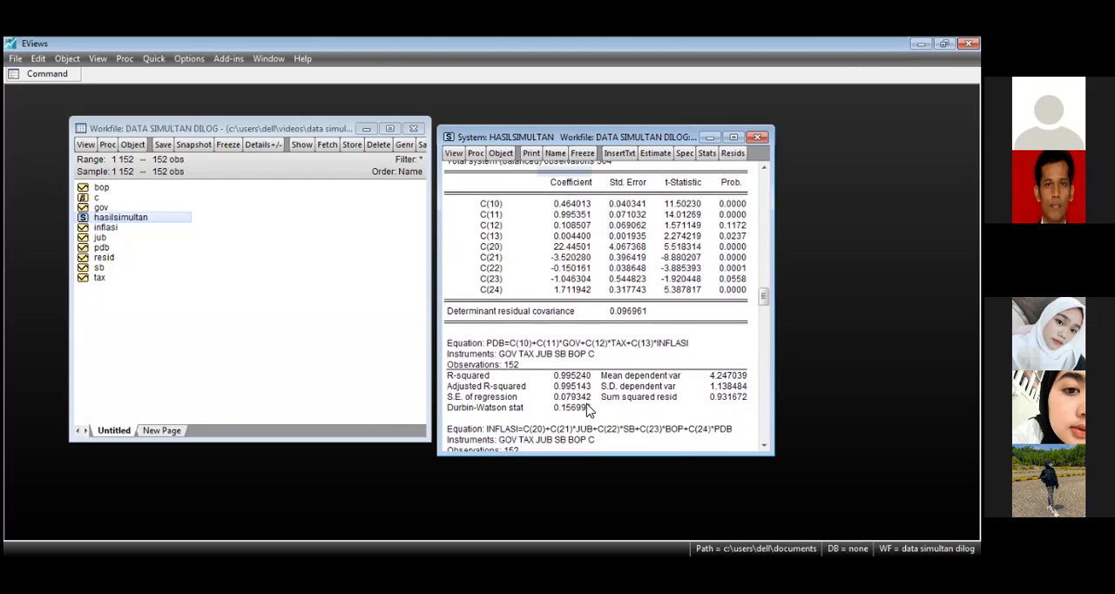
{"action": "scroll", "coordinate": [588, 411], "scroll_direction": "down", "scroll_amount": 1}
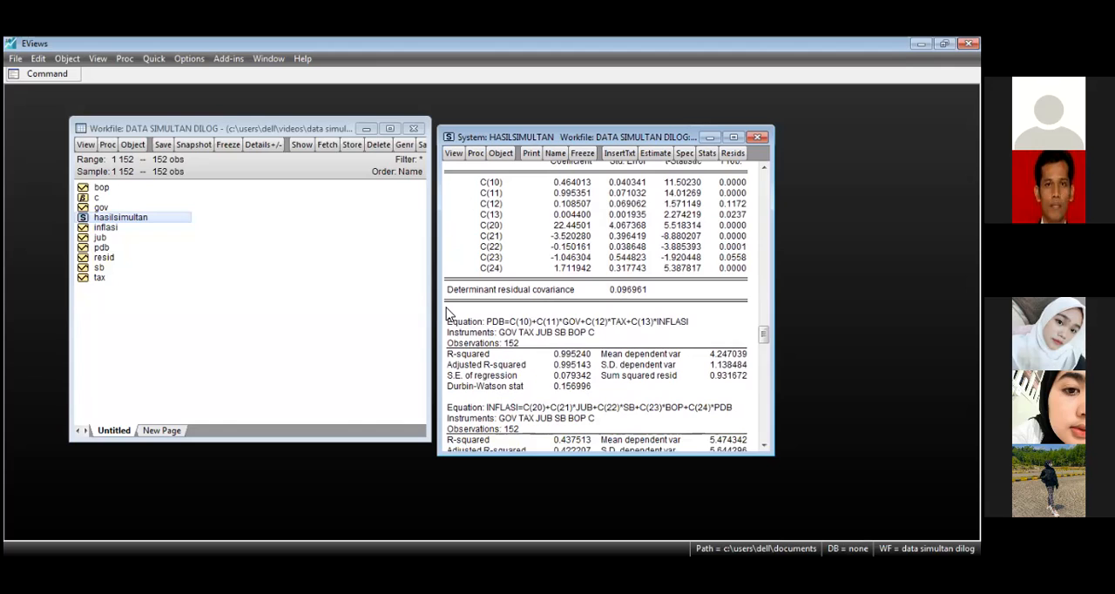
Step: Examine the PDB equation and the INFLASI equation with their R-squared values in the system output
{"action": "left_click_drag", "start_coordinate": [445, 319], "coordinate": [669, 320]}
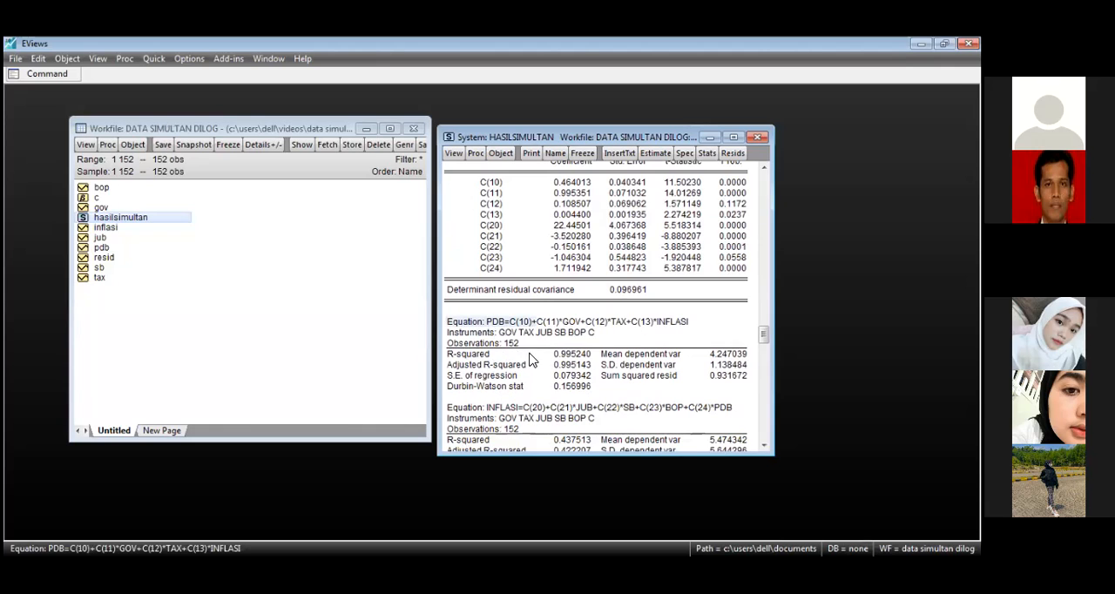
{"action": "scroll", "coordinate": [574, 355], "scroll_direction": "down", "scroll_amount": 3}
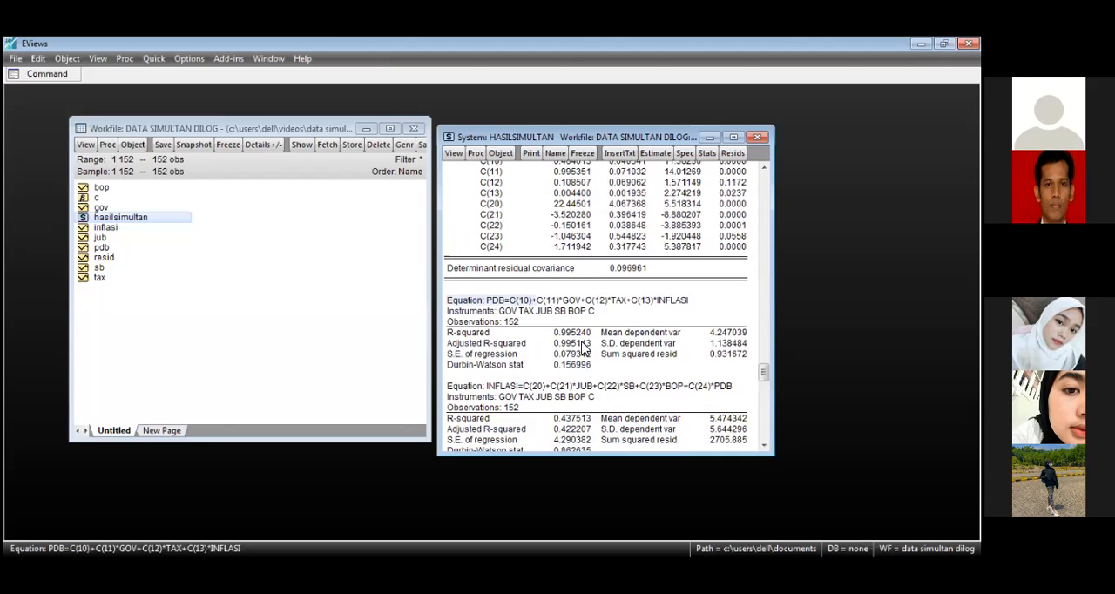
{"action": "left_click", "coordinate": [464, 376]}
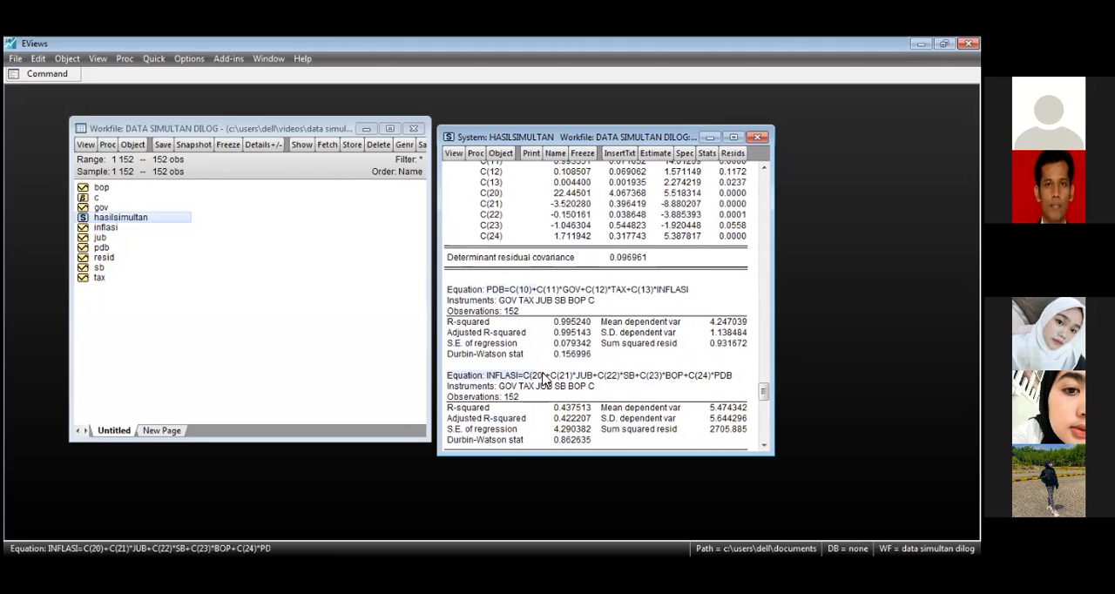
{"action": "scroll", "coordinate": [592, 383], "scroll_direction": "down", "scroll_amount": 2}
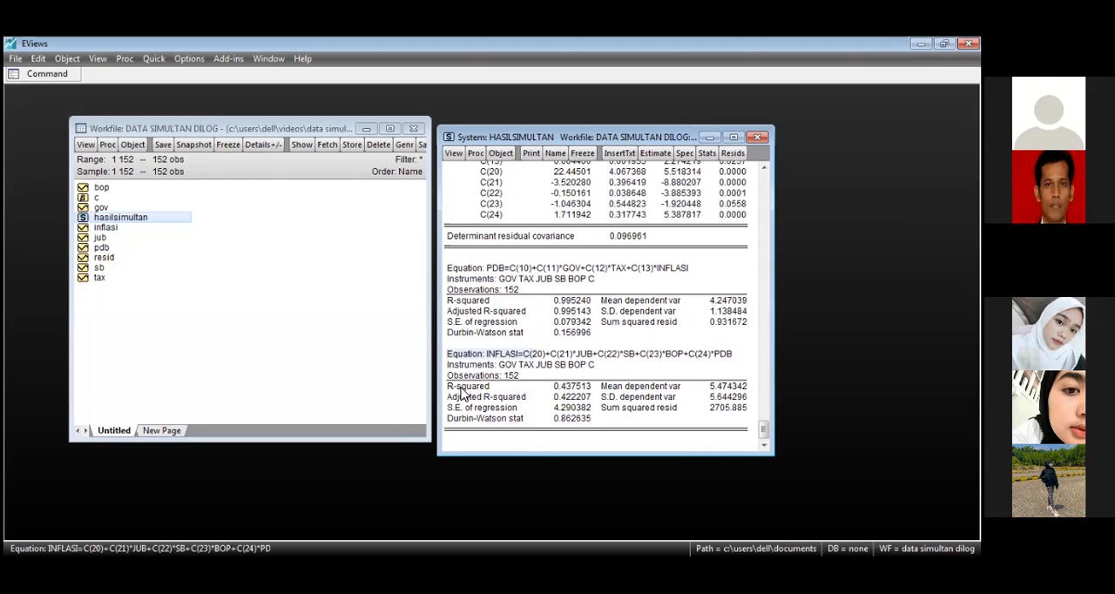
{"action": "left_click", "coordinate": [462, 388]}
{"action": "left_click", "coordinate": [572, 389]}
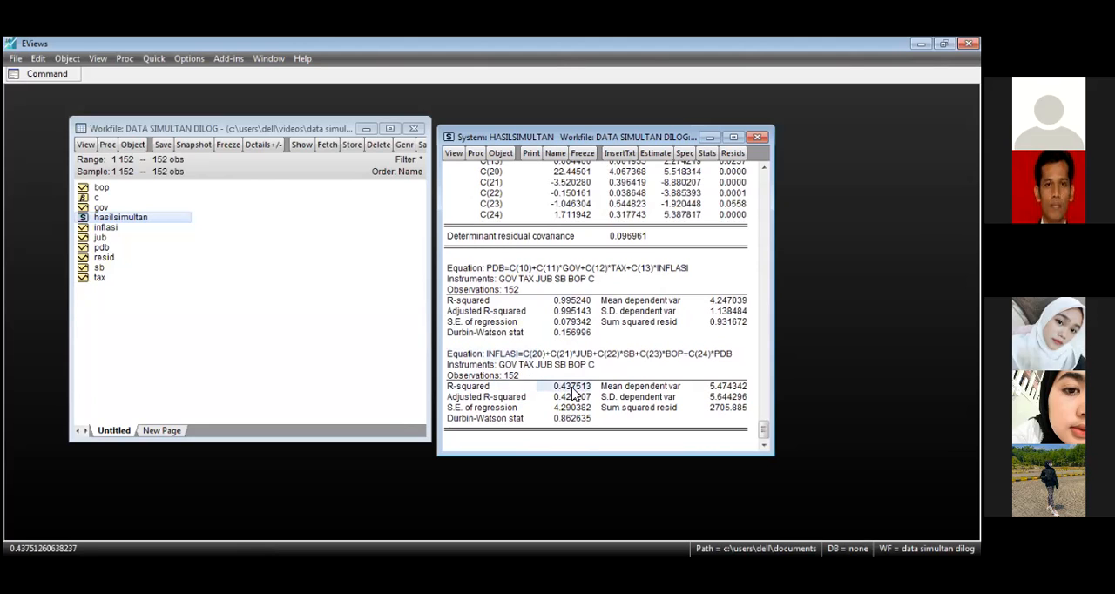
Step: Check the coefficient probabilities against the terms of the INFLASI equation
{"action": "scroll", "coordinate": [578, 392], "scroll_direction": "up", "scroll_amount": 5}
{"action": "scroll", "coordinate": [578, 392], "scroll_direction": "up", "scroll_amount": 5}
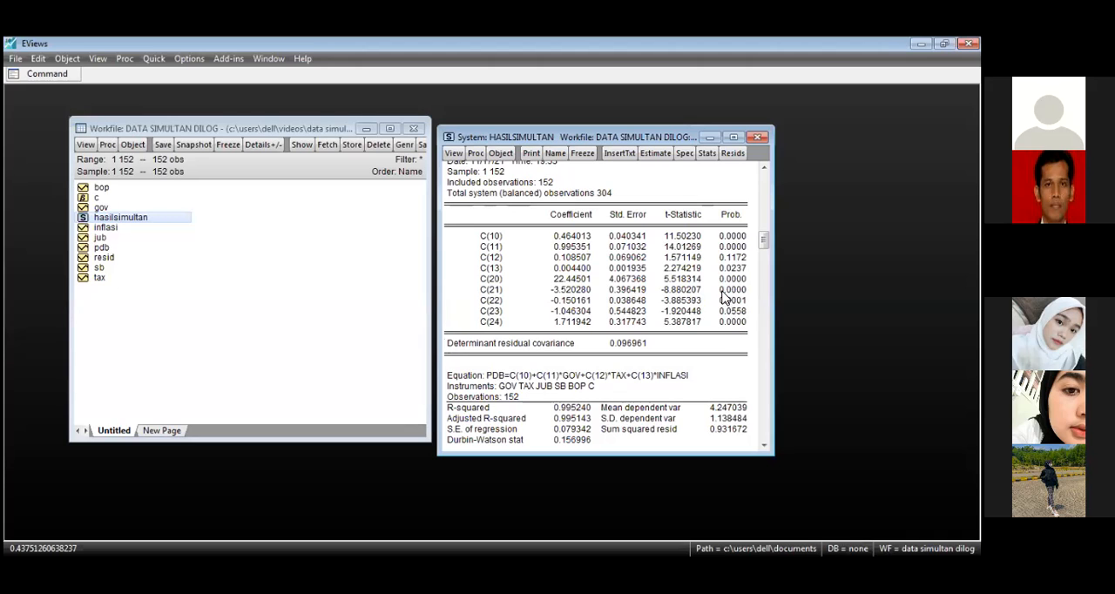
{"action": "scroll", "coordinate": [575, 391], "scroll_direction": "down", "scroll_amount": 2}
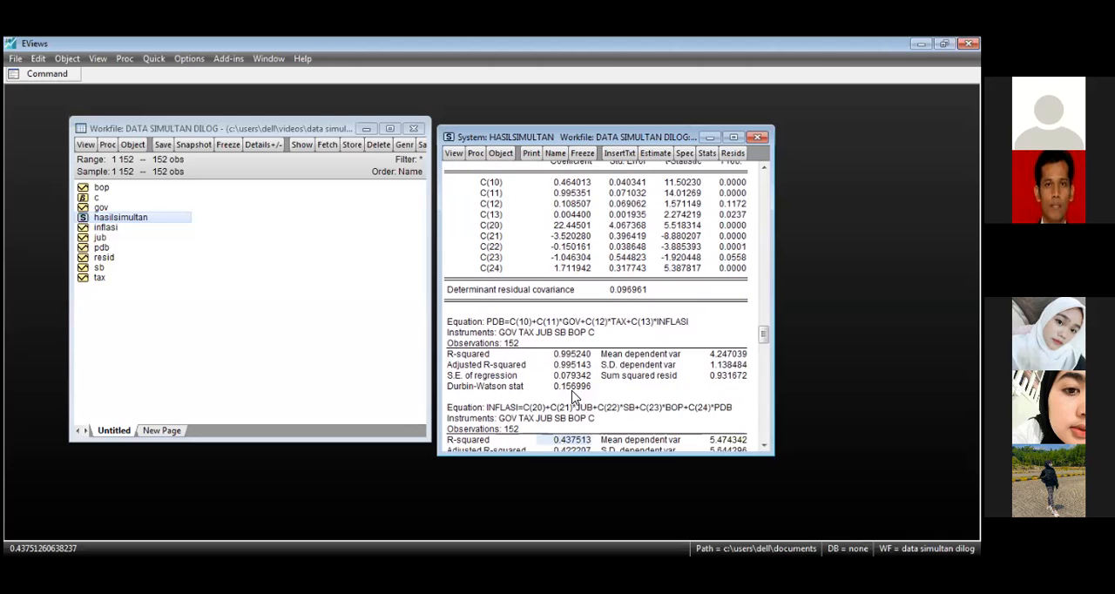
{"action": "left_click", "coordinate": [501, 407]}
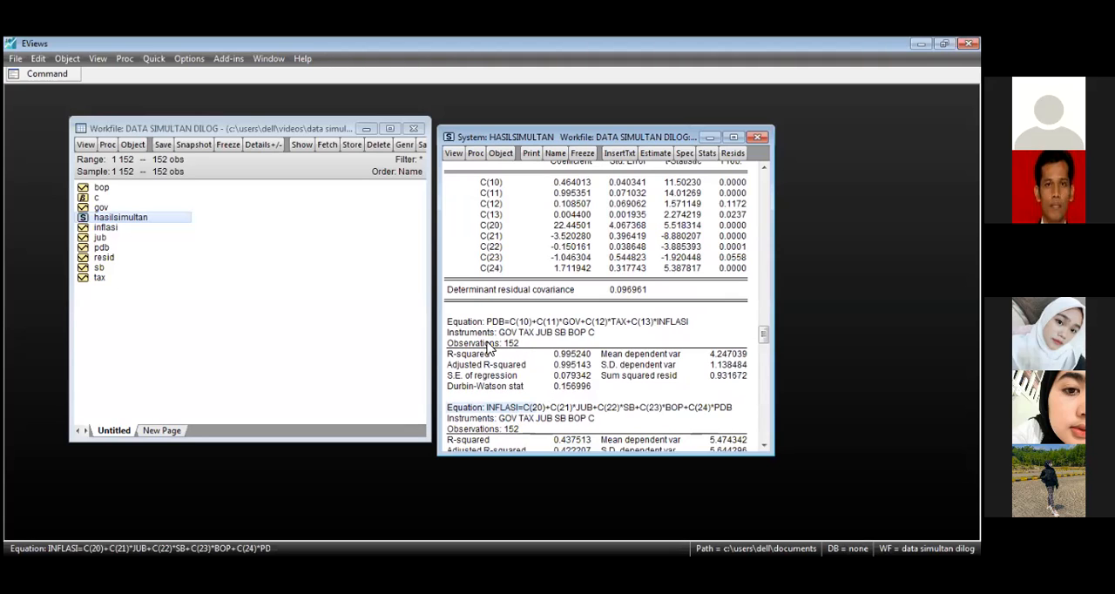
{"action": "scroll", "coordinate": [500, 370], "scroll_direction": "up", "scroll_amount": 3}
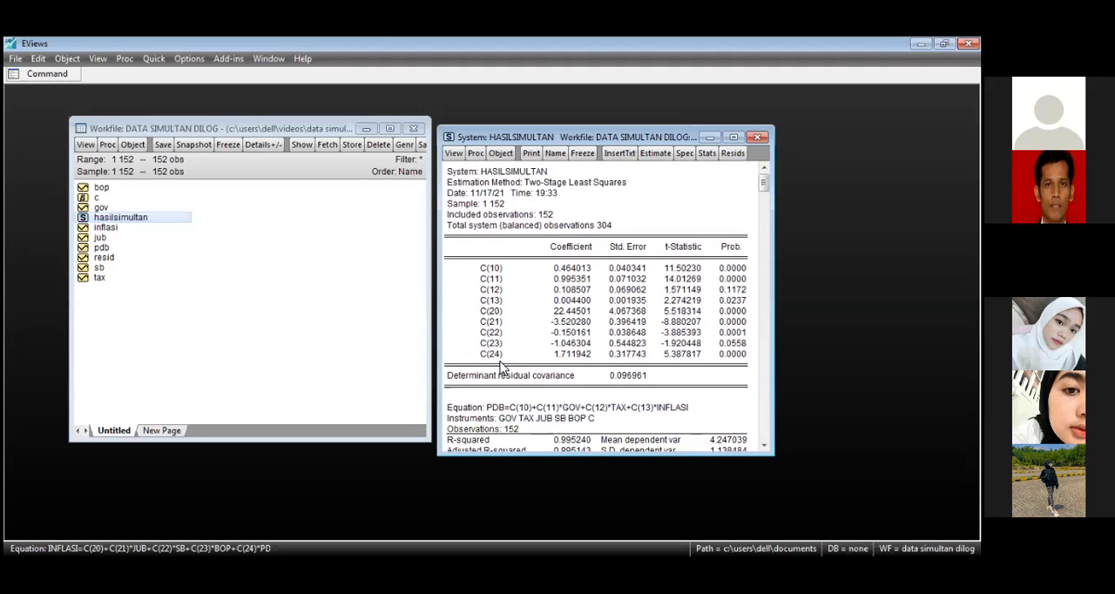
Step: Maximize the hasilsimultan results to view the entire output at once, and restore the window to its former size
{"action": "left_click", "coordinate": [732, 138]}
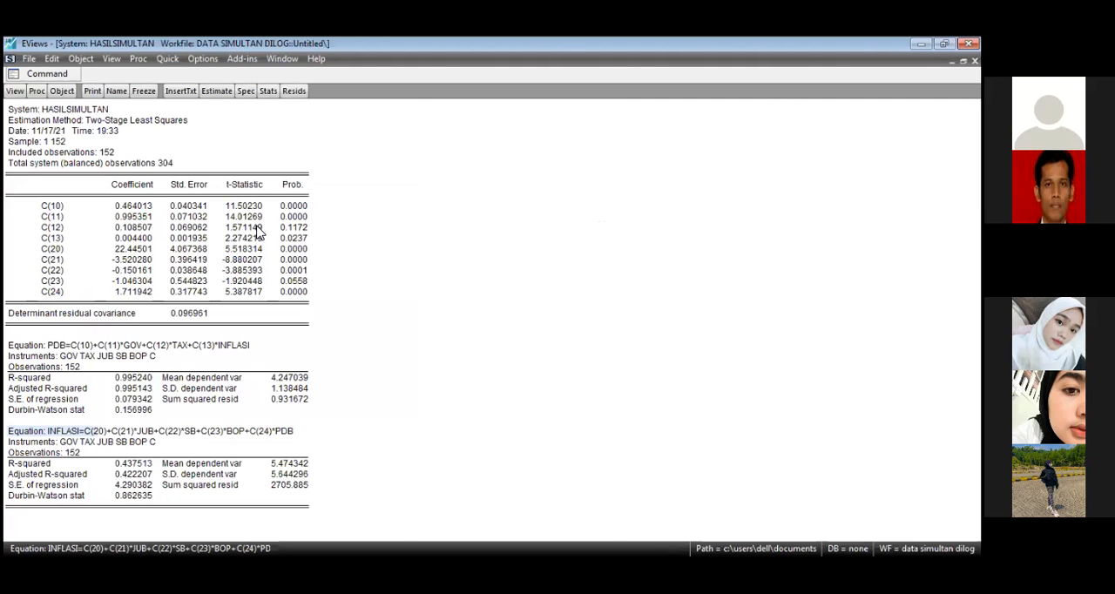
{"action": "left_click", "coordinate": [962, 61]}
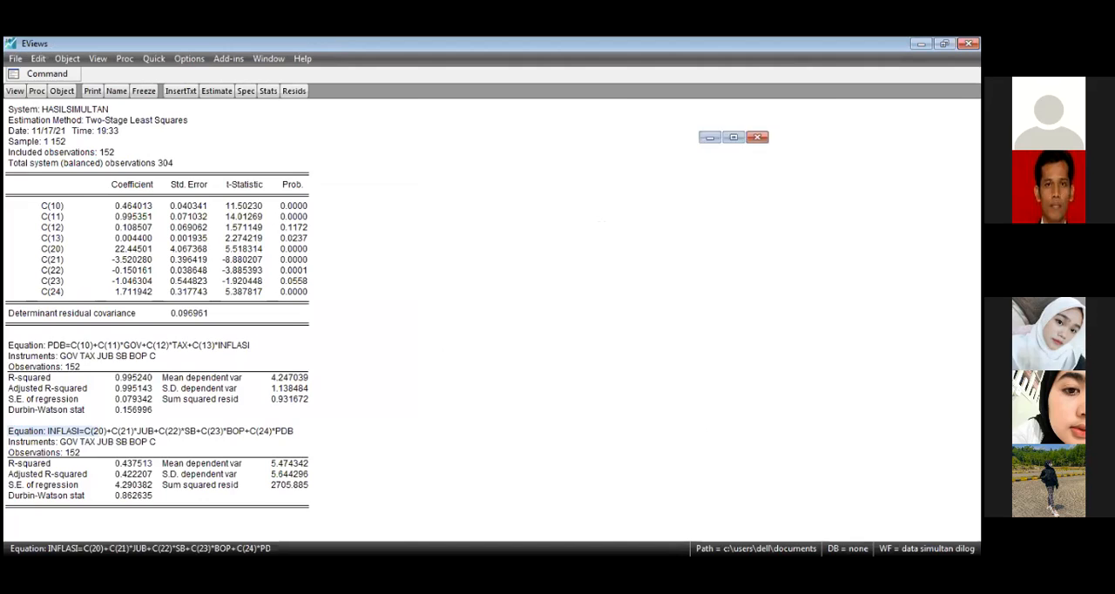
{"action": "left_click", "coordinate": [493, 280]}
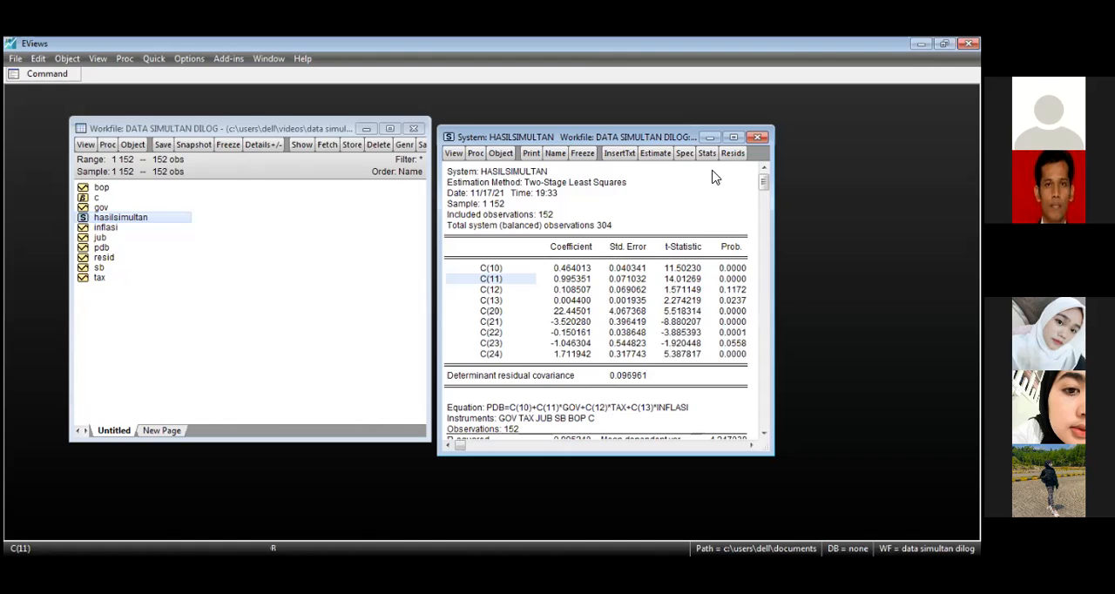
Step: Run the residual Normality Test on the hasilsimultan system with Cholesky (Lutkepohl) orthogonalization
{"action": "left_click", "coordinate": [453, 154]}
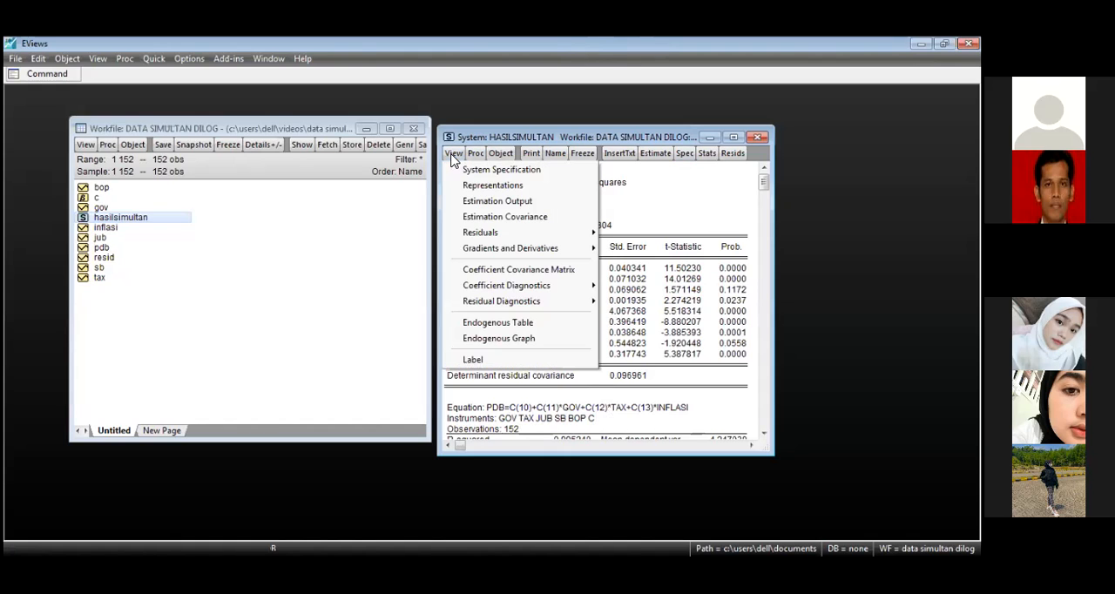
{"action": "mouse_move", "coordinate": [530, 300]}
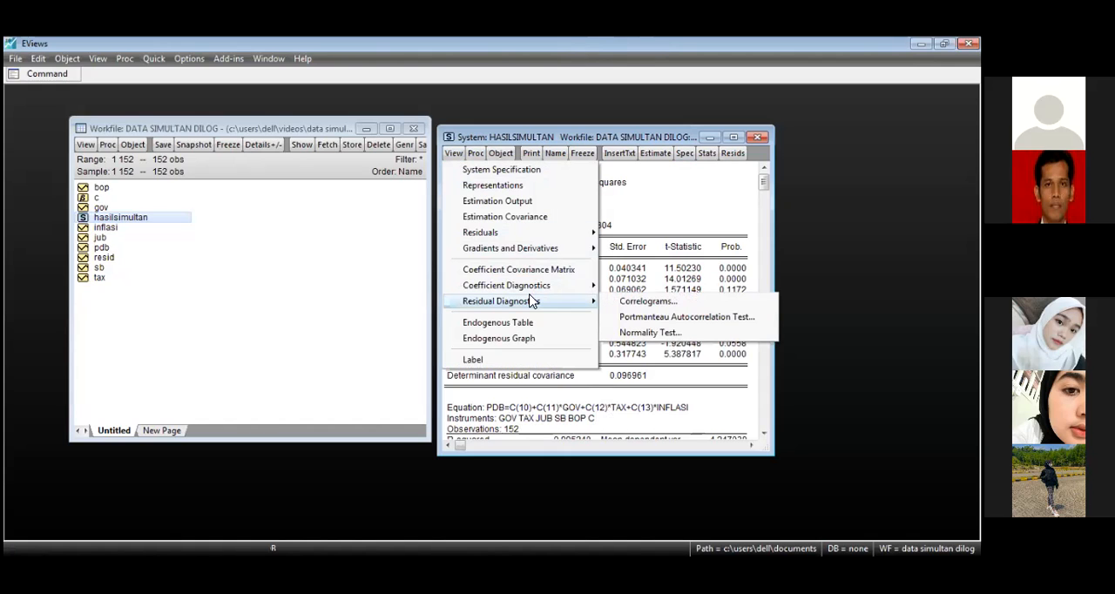
{"action": "left_click", "coordinate": [644, 333]}
{"action": "left_click", "coordinate": [453, 347]}
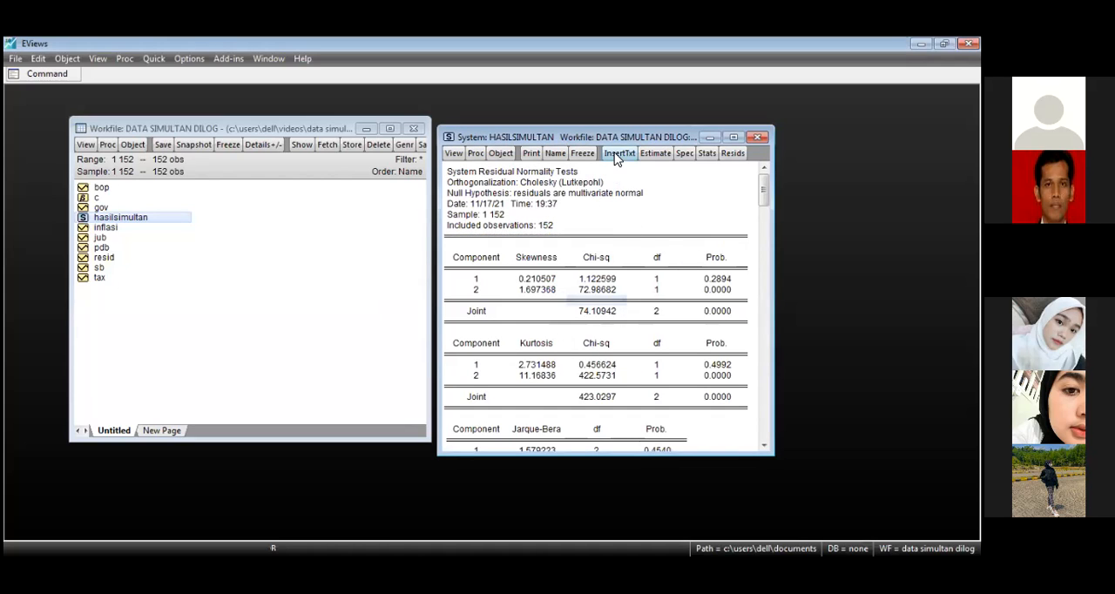
Step: Review the skewness, kurtosis and Jarque-Bera tables of the normality test, including the Jarque-Bera probability of component 1
{"action": "left_click_drag", "start_coordinate": [622, 140], "coordinate": [647, 123]}
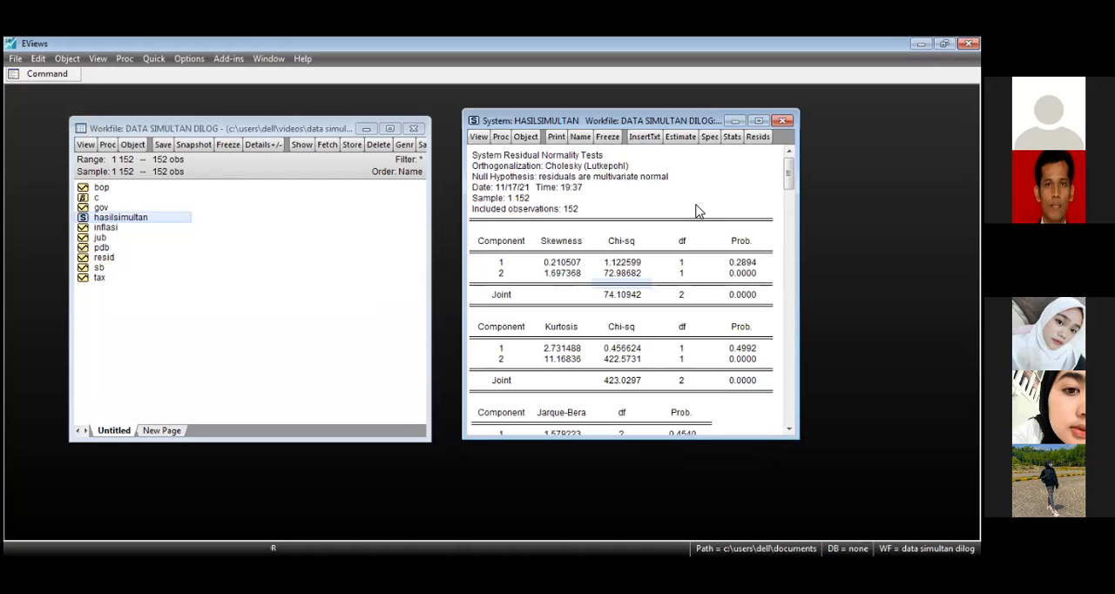
{"action": "scroll", "coordinate": [688, 236], "scroll_direction": "down", "scroll_amount": 3}
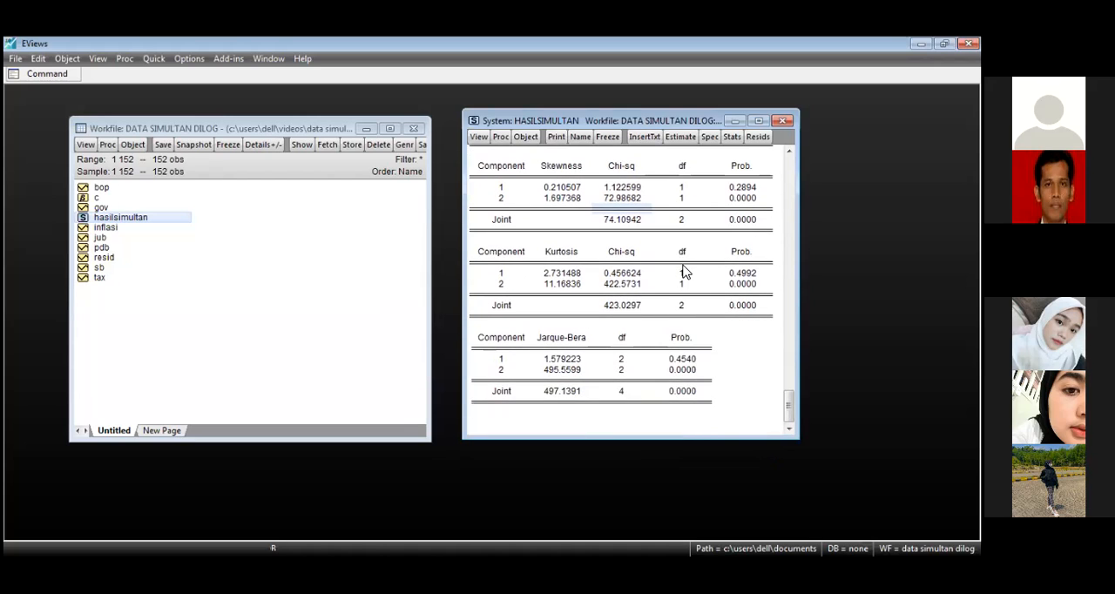
{"action": "scroll", "coordinate": [648, 255], "scroll_direction": "up", "scroll_amount": 3}
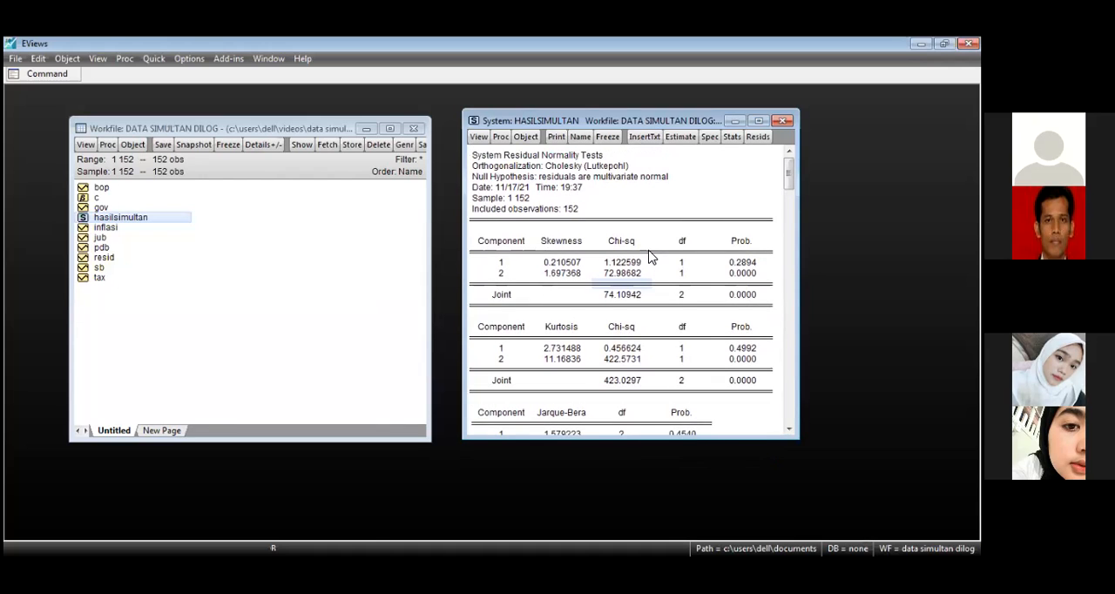
{"action": "scroll", "coordinate": [653, 301], "scroll_direction": "down", "scroll_amount": 2}
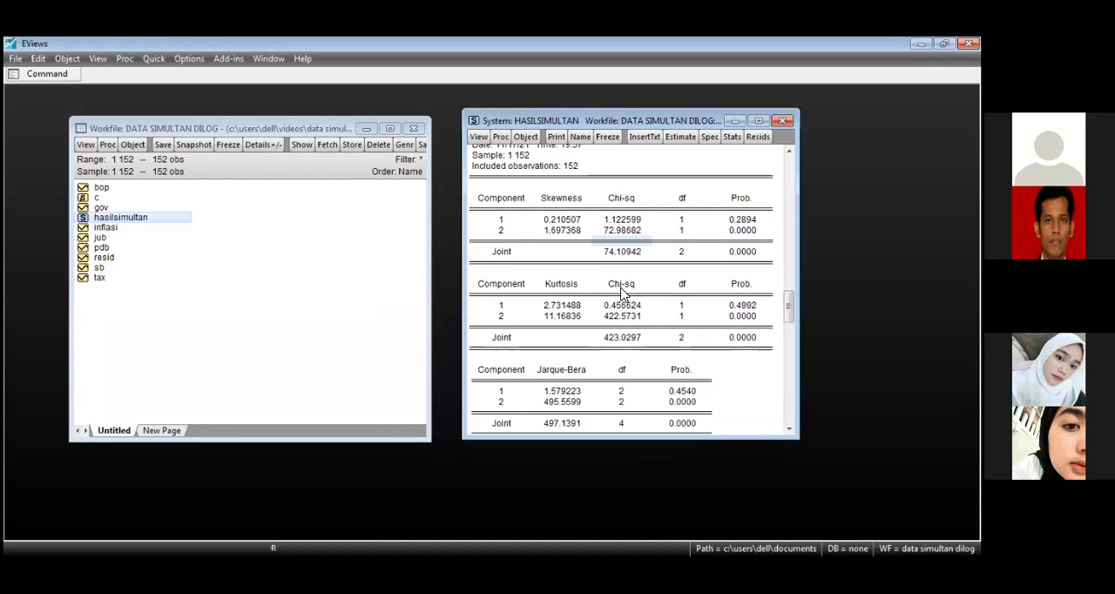
{"action": "left_click", "coordinate": [692, 393]}
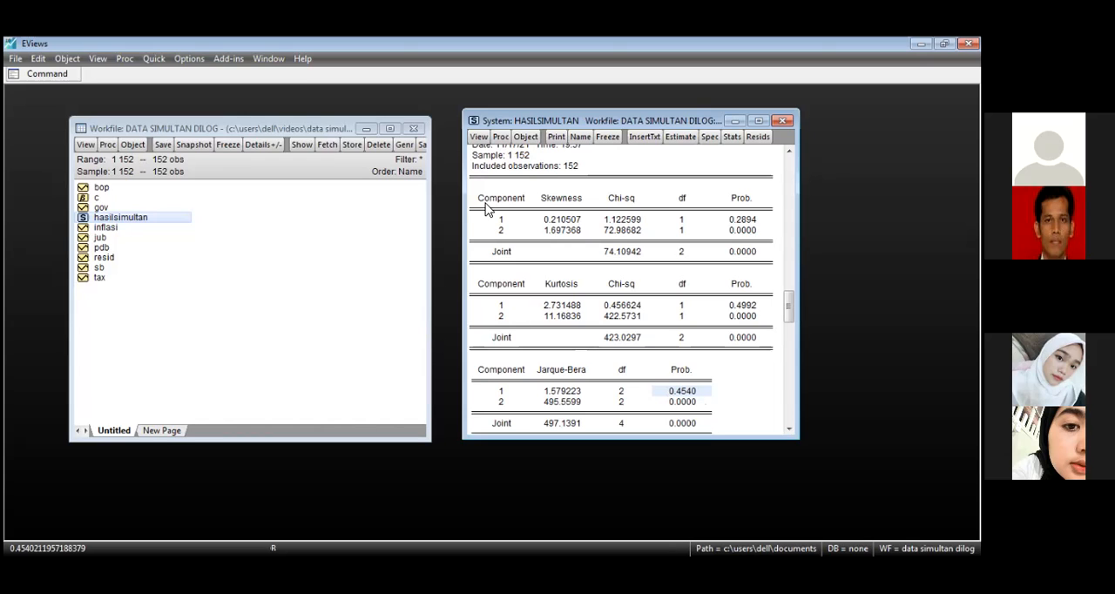
Step: Run the residual Portmanteau Autocorrelation Test on the hasilsimultan system with 12 lags
{"action": "left_click", "coordinate": [477, 137]}
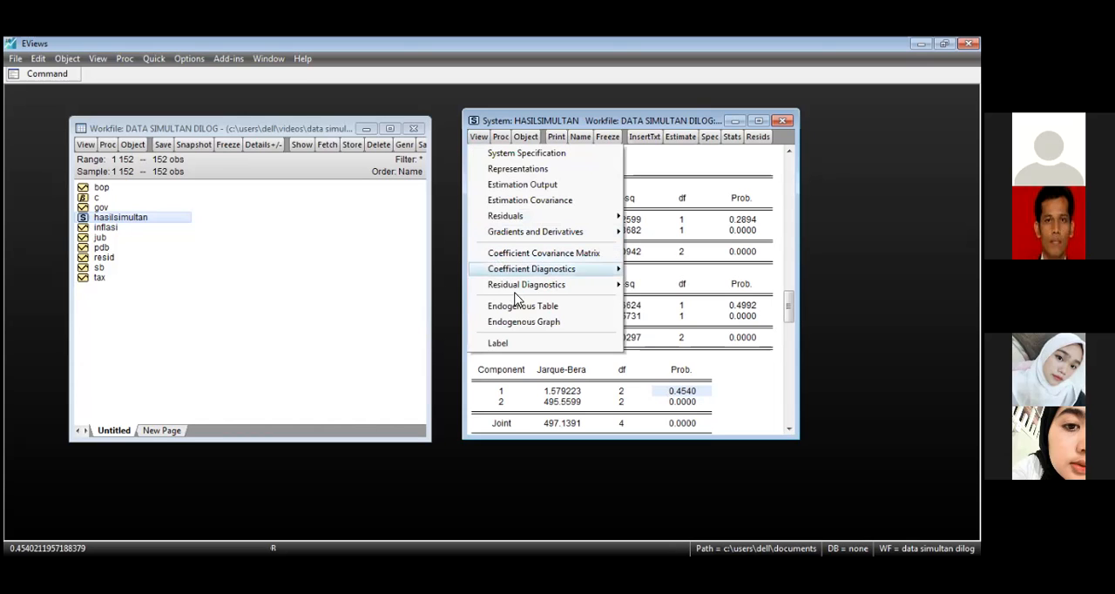
{"action": "mouse_move", "coordinate": [526, 290]}
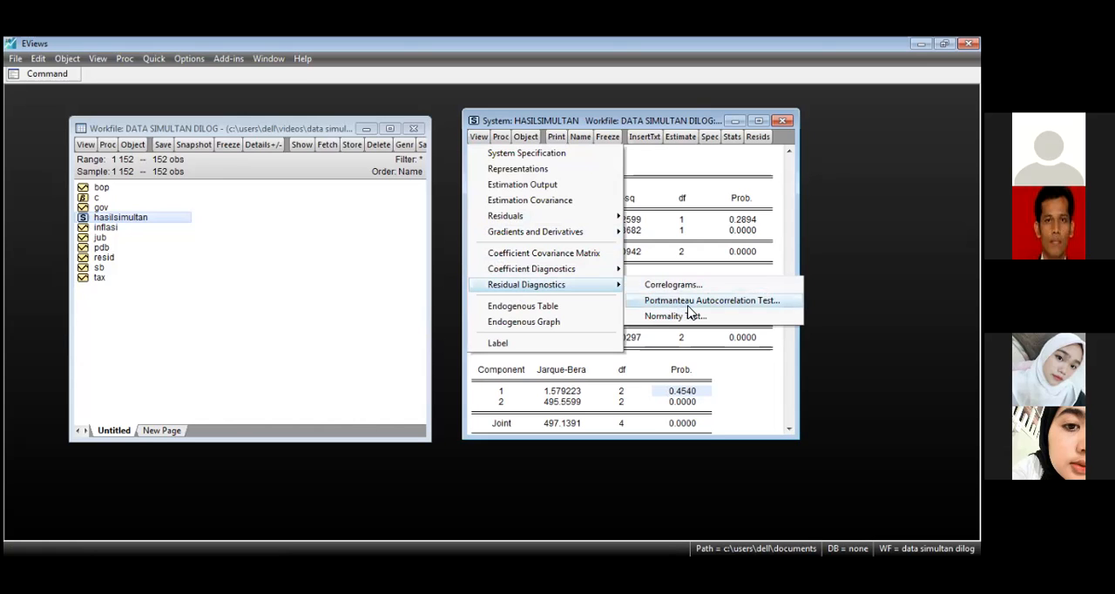
{"action": "left_click", "coordinate": [687, 305]}
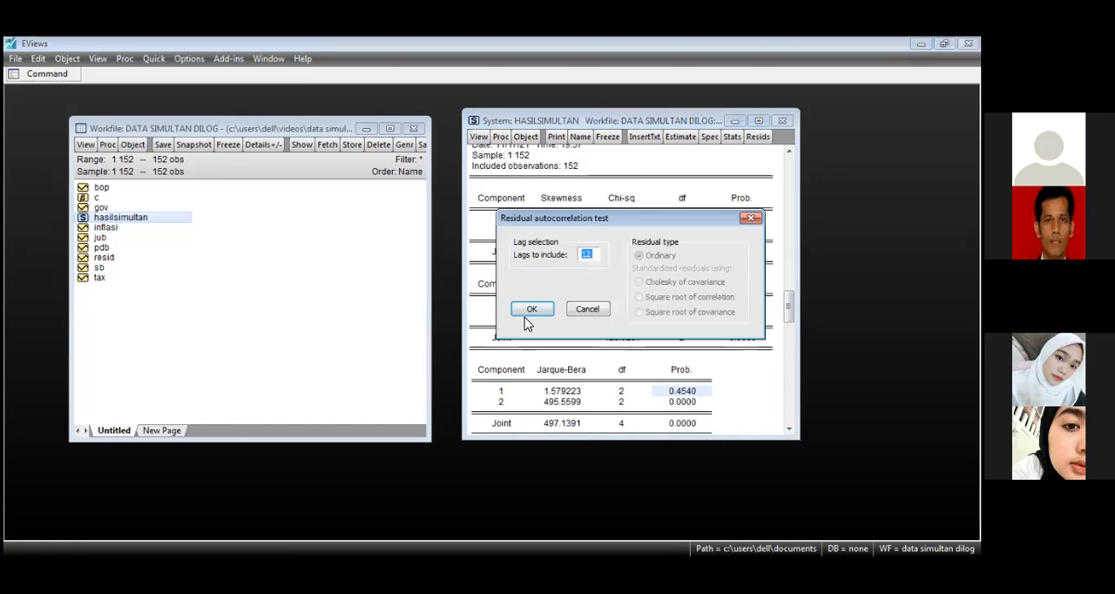
{"action": "left_click", "coordinate": [531, 310]}
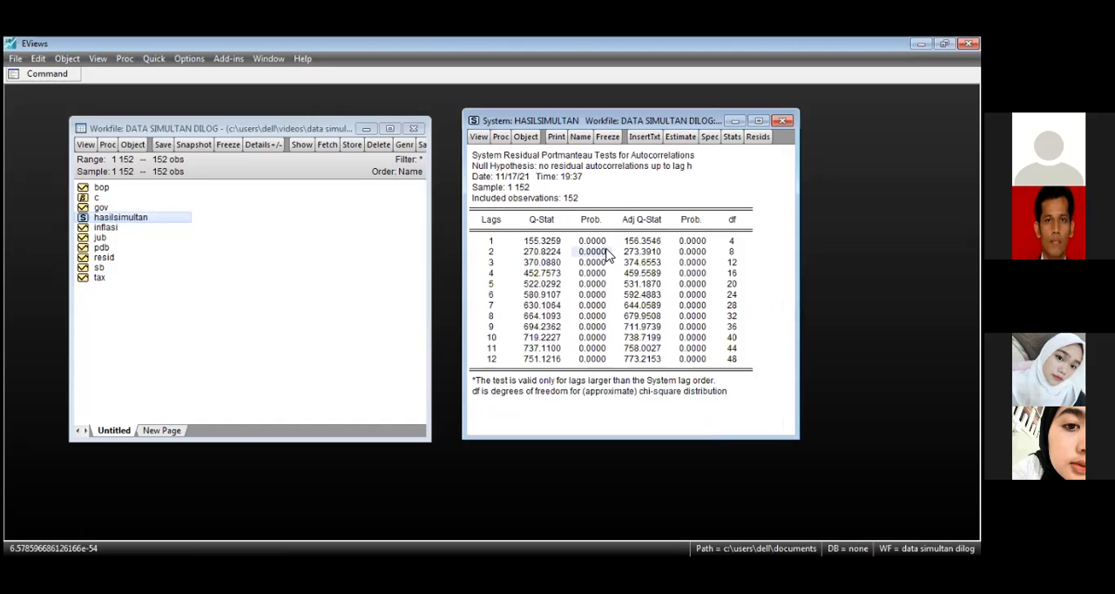
Step: Copy the entire Portmanteau autocorrelation test output with the numbers as displayed
{"action": "left_click", "coordinate": [620, 190]}
{"action": "left_click", "coordinate": [574, 194]}
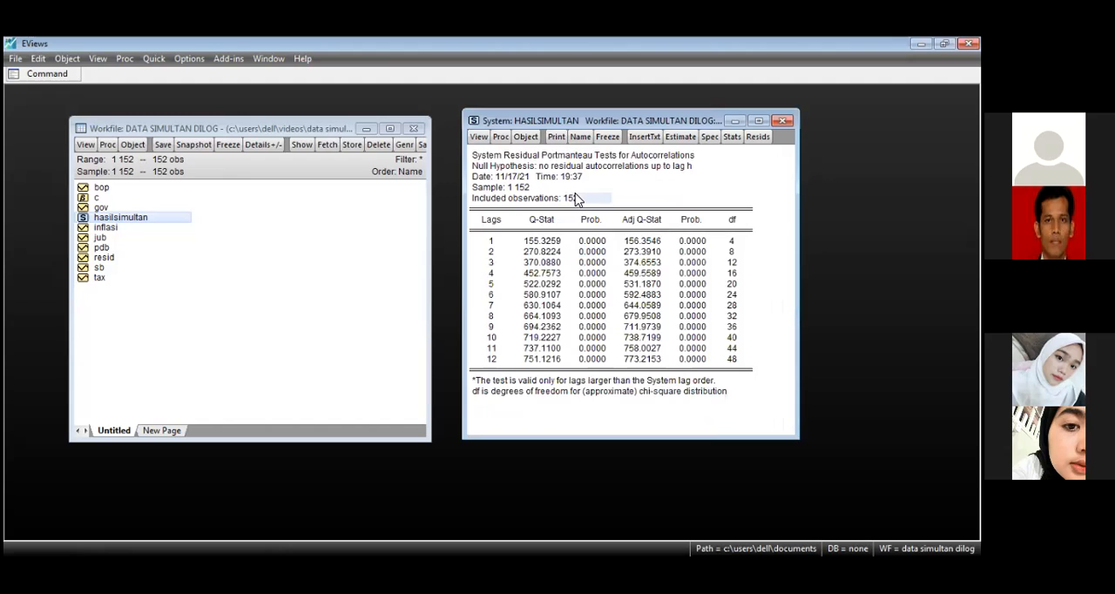
{"action": "left_click", "coordinate": [570, 176]}
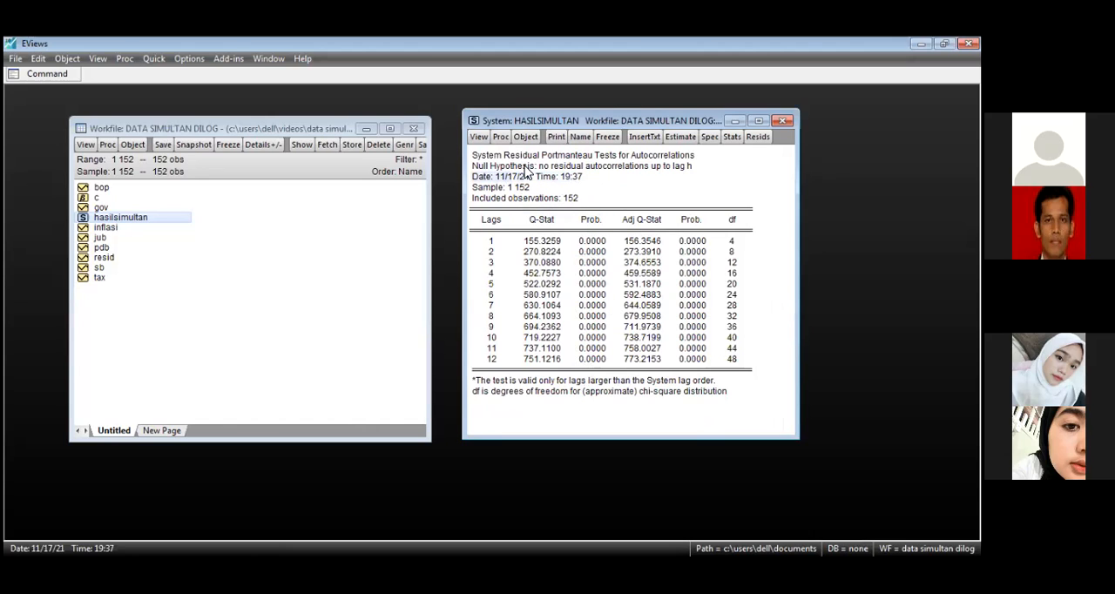
{"action": "key", "text": "ctrl+a"}
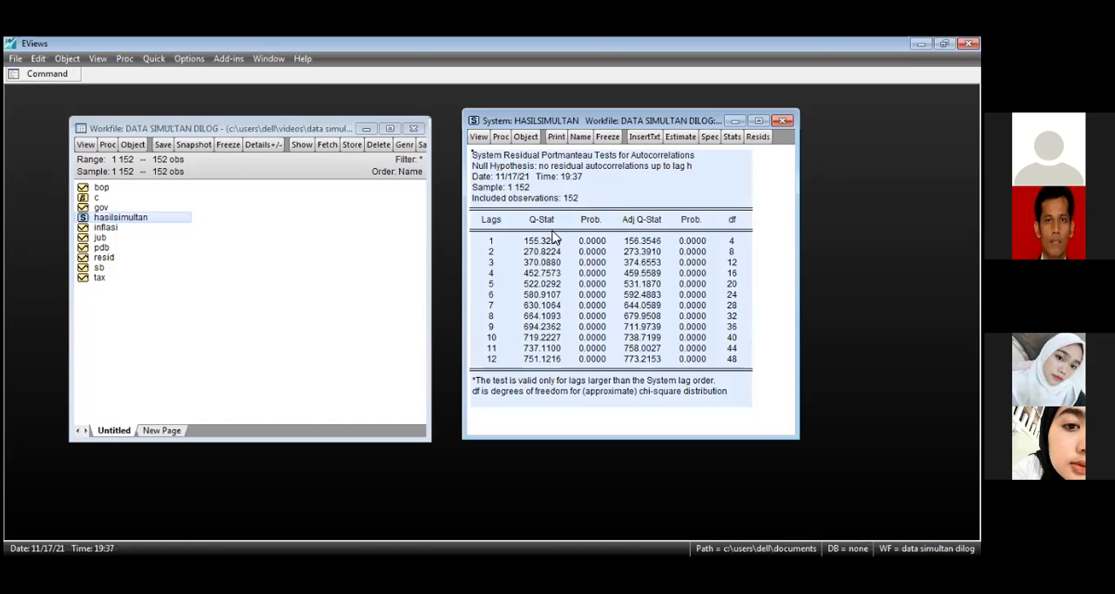
{"action": "key", "text": "ctrl+c"}
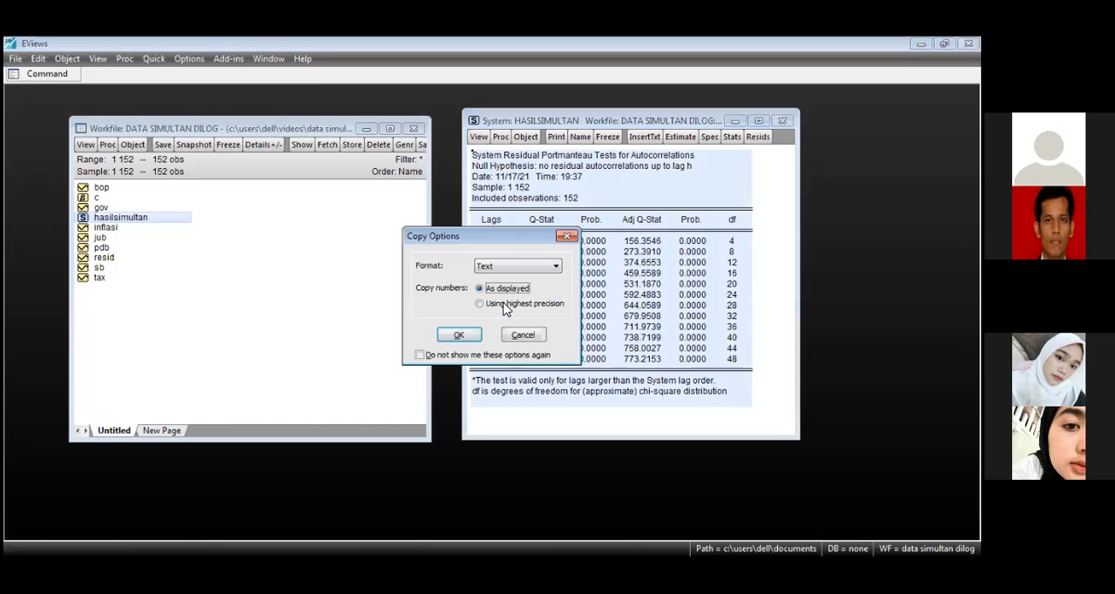
{"action": "left_click", "coordinate": [459, 336]}
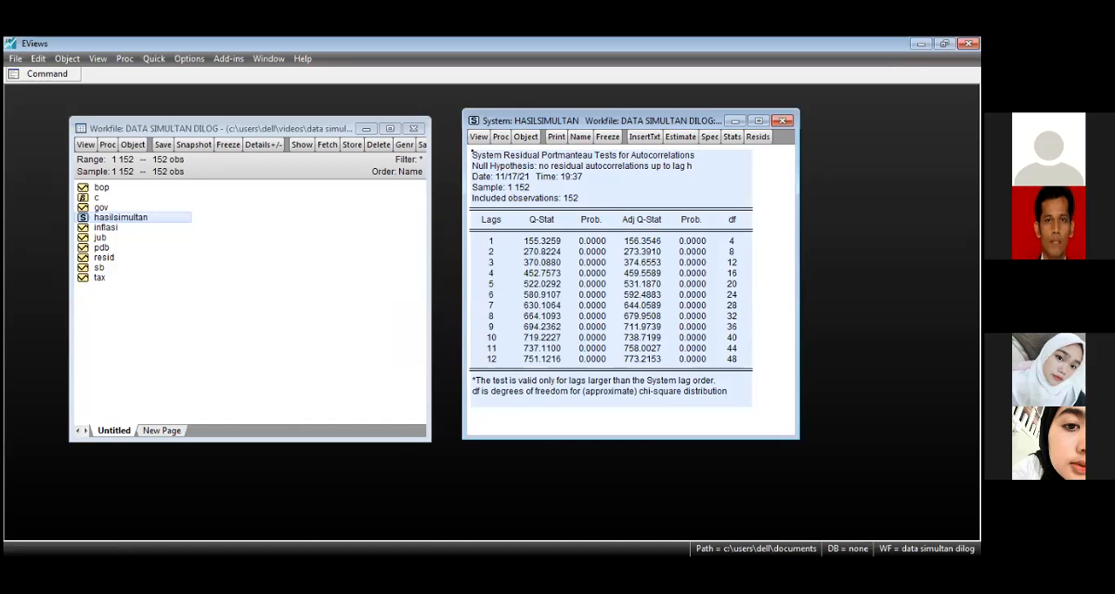
Step: Switch to the LANGKAH MENGOLAH DATA SIMULTAN document in Word and paste the autocorrelation table below its closing autocorrelation paragraph
{"action": "key", "text": "alt+Tab"}
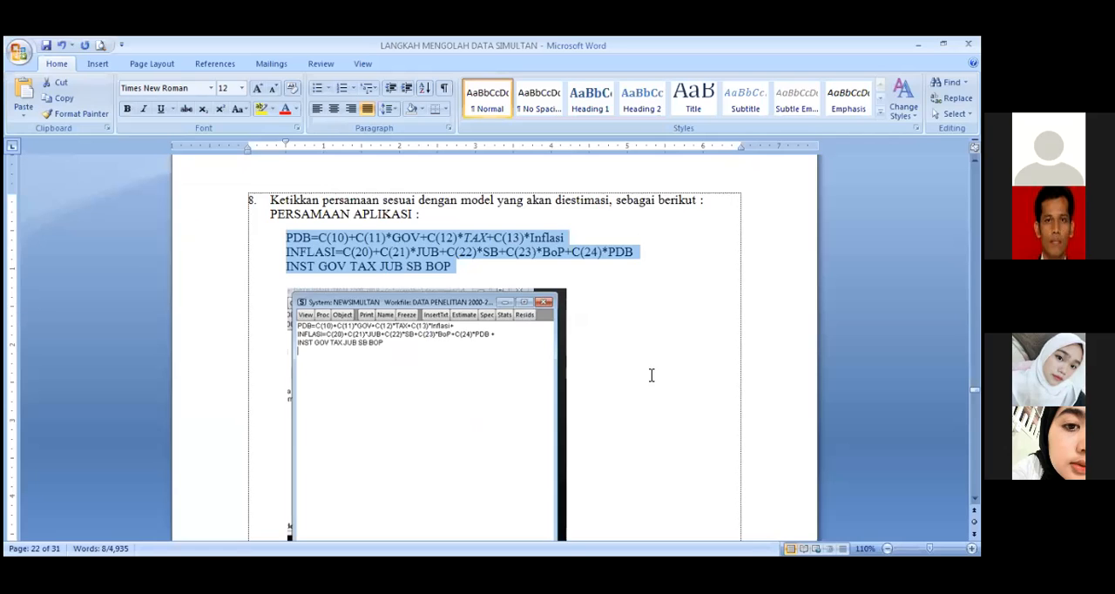
{"action": "left_click", "coordinate": [652, 375]}
{"action": "scroll", "coordinate": [651, 375], "scroll_direction": "down", "scroll_amount": 6}
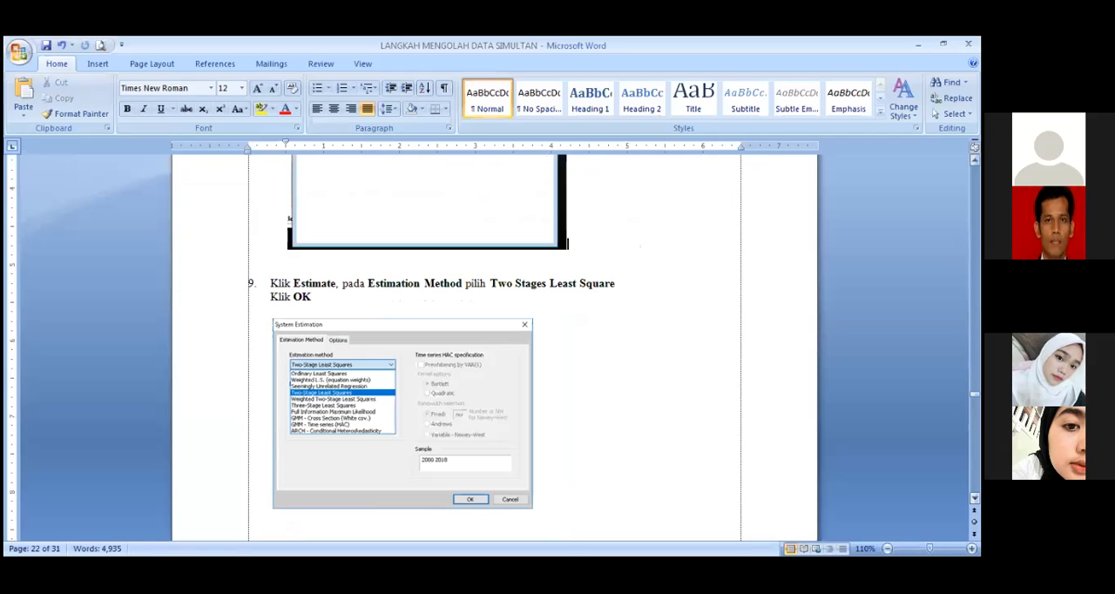
{"action": "scroll", "coordinate": [478, 355], "scroll_direction": "down", "scroll_amount": 5}
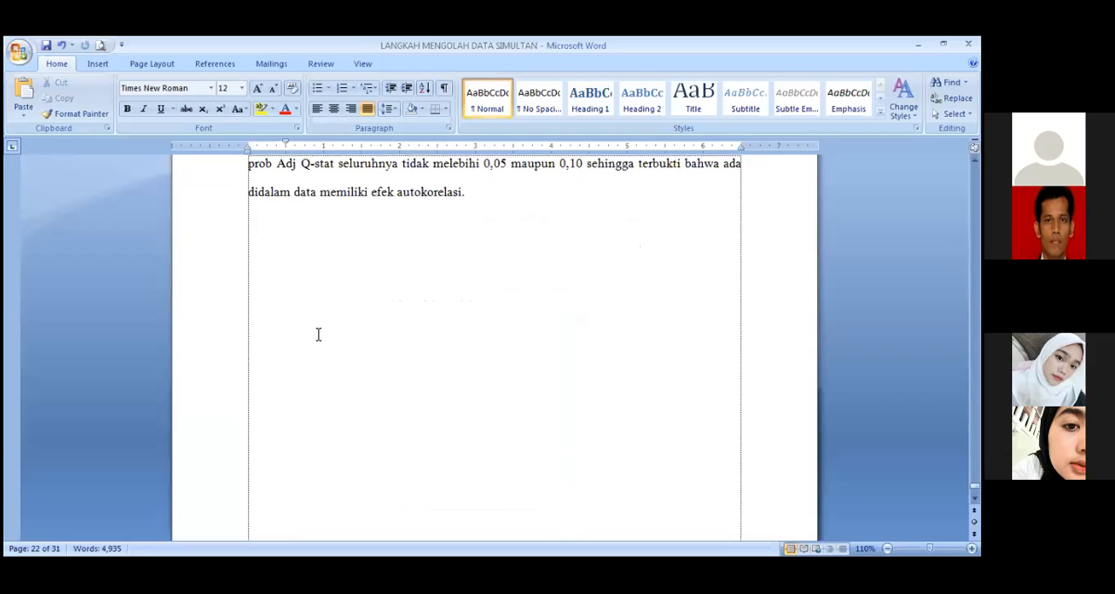
{"action": "left_click", "coordinate": [491, 183]}
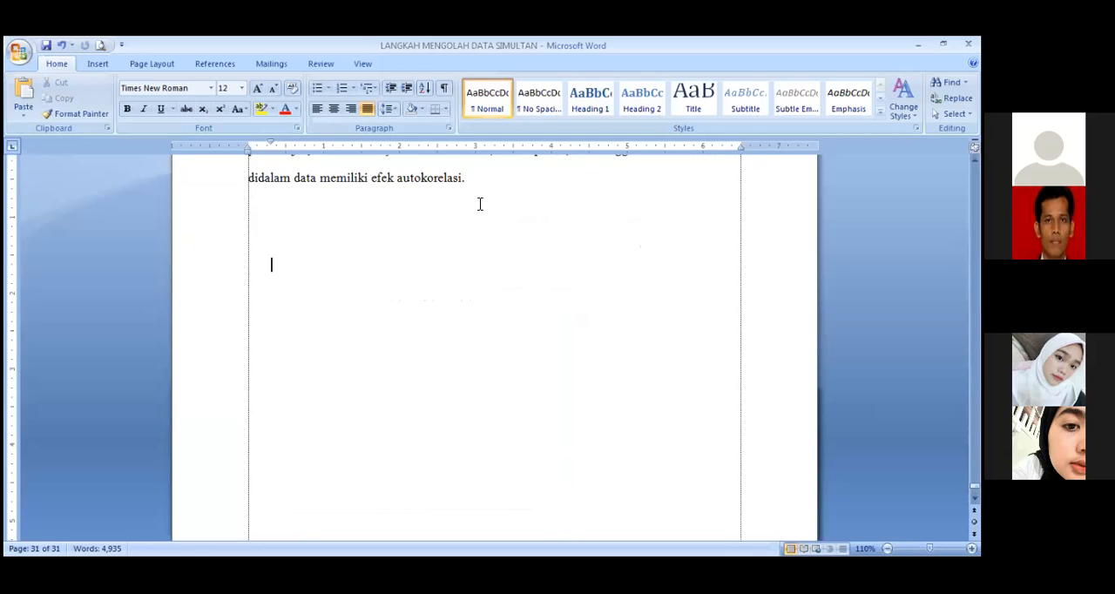
{"action": "key", "text": "ctrl+v"}
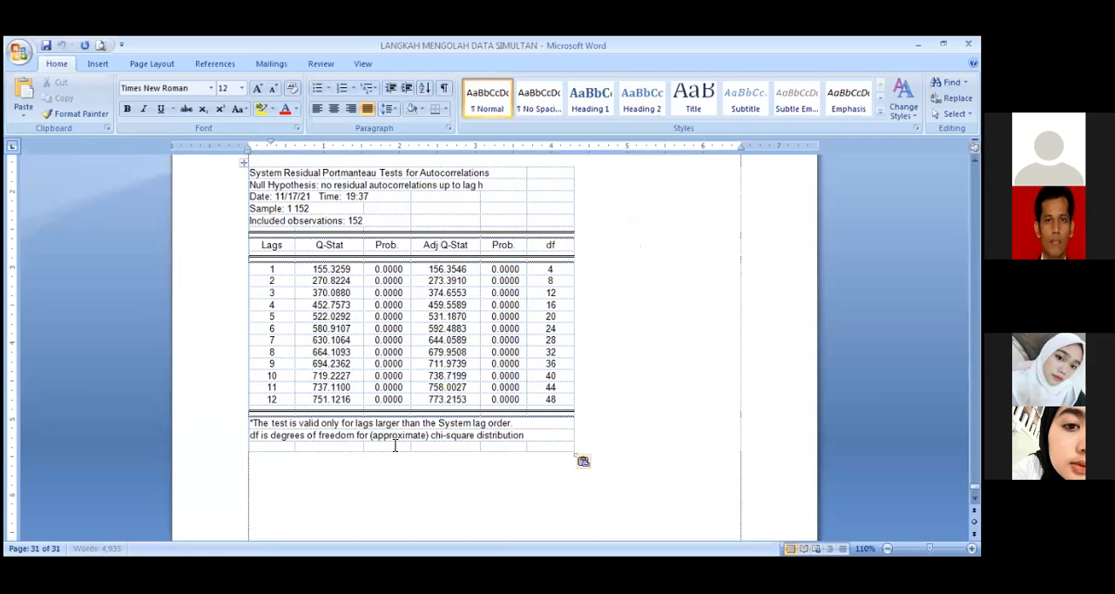
{"action": "scroll", "coordinate": [430, 416], "scroll_direction": "up", "scroll_amount": 2}
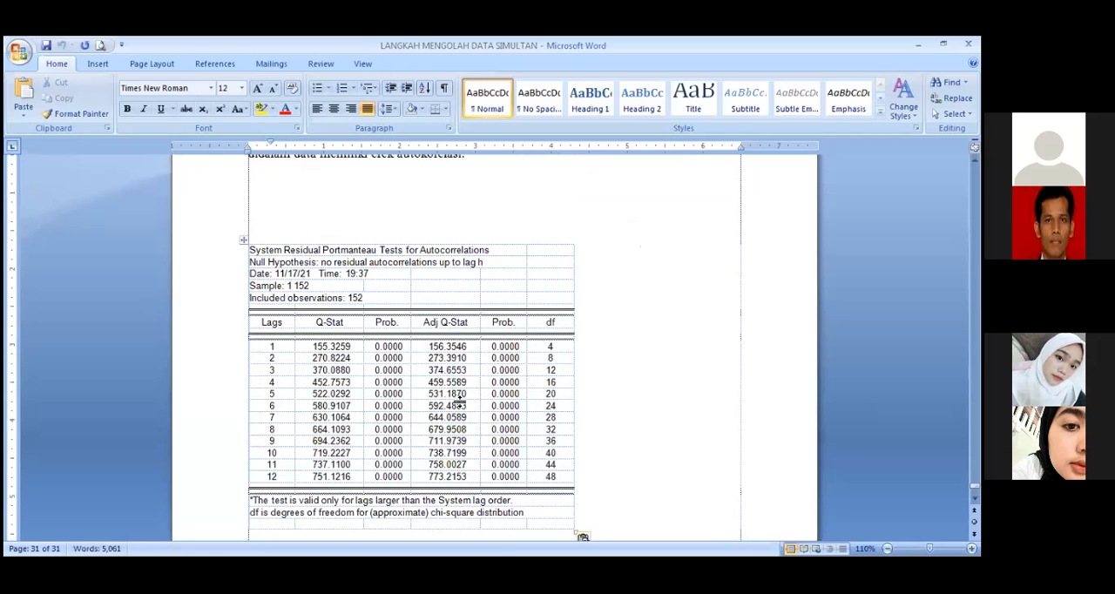
{"action": "scroll", "coordinate": [575, 427], "scroll_direction": "down", "scroll_amount": 1}
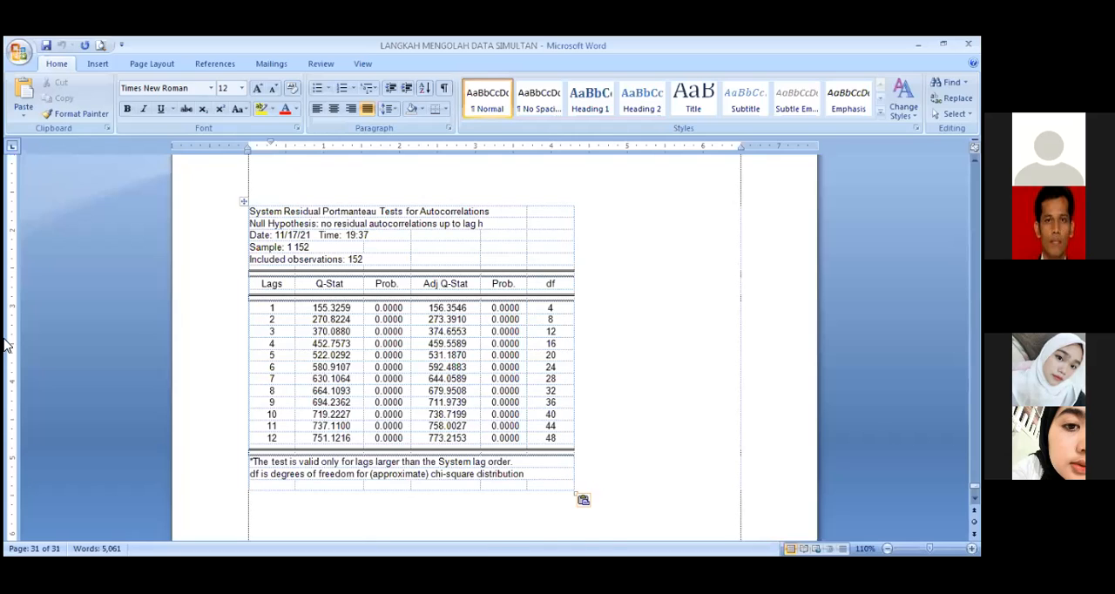
Step: Look through the Word guide, from the data table and workfile steps to the classical assumption tests and Two-Stage Least Squares results
{"action": "key", "text": "alt+Tab"}
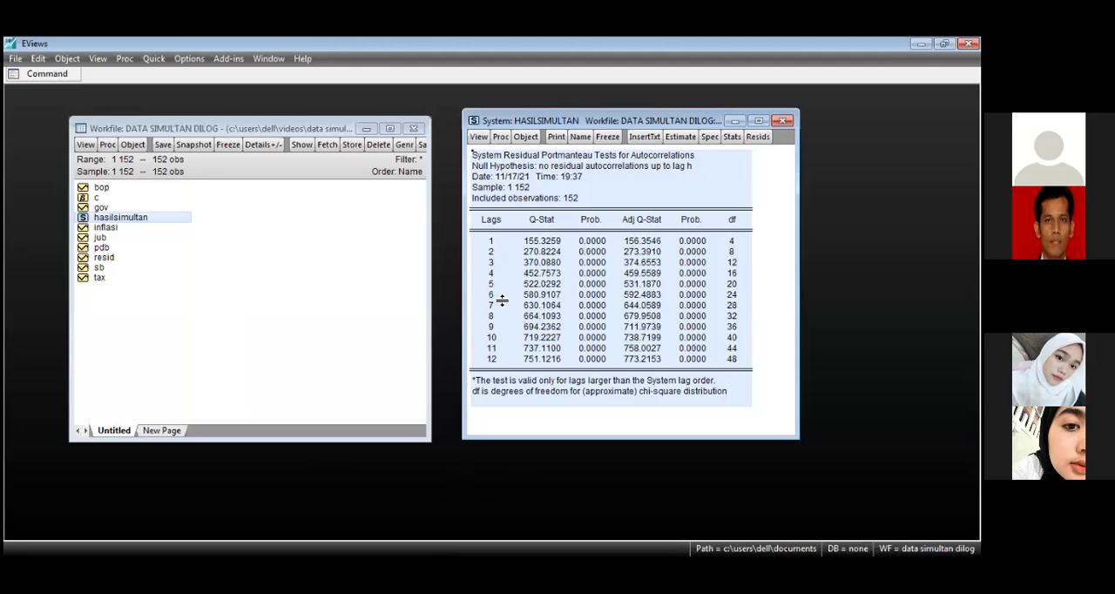
{"action": "key", "text": "alt+Tab"}
{"action": "scroll", "coordinate": [527, 295], "scroll_direction": "up", "scroll_amount": 10}
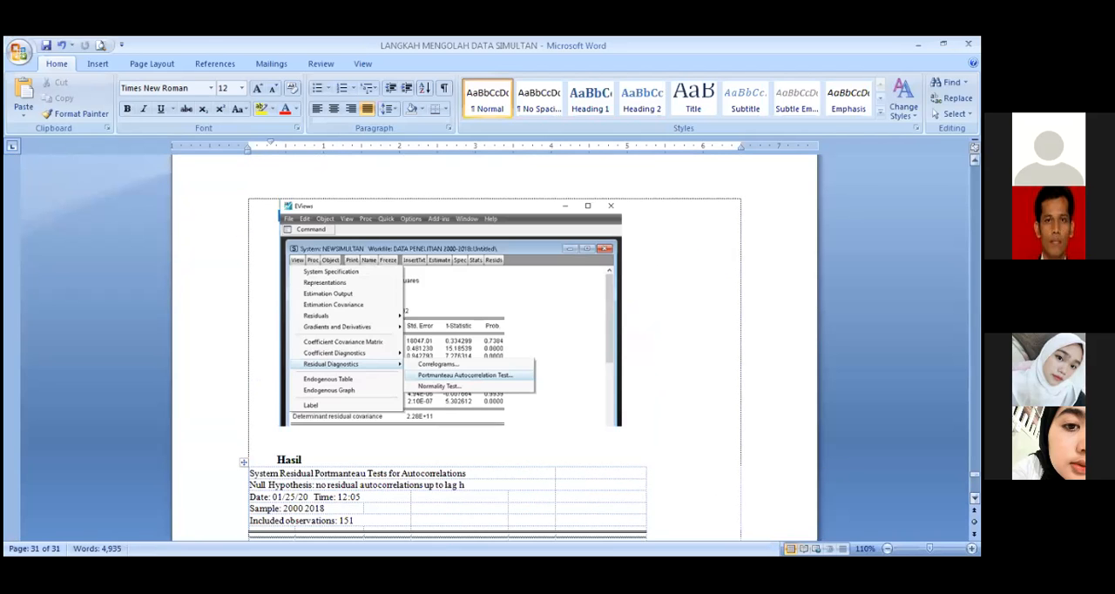
{"action": "scroll", "coordinate": [346, 458], "scroll_direction": "up", "scroll_amount": 20}
{"action": "scroll", "coordinate": [350, 462], "scroll_direction": "down", "scroll_amount": 20}
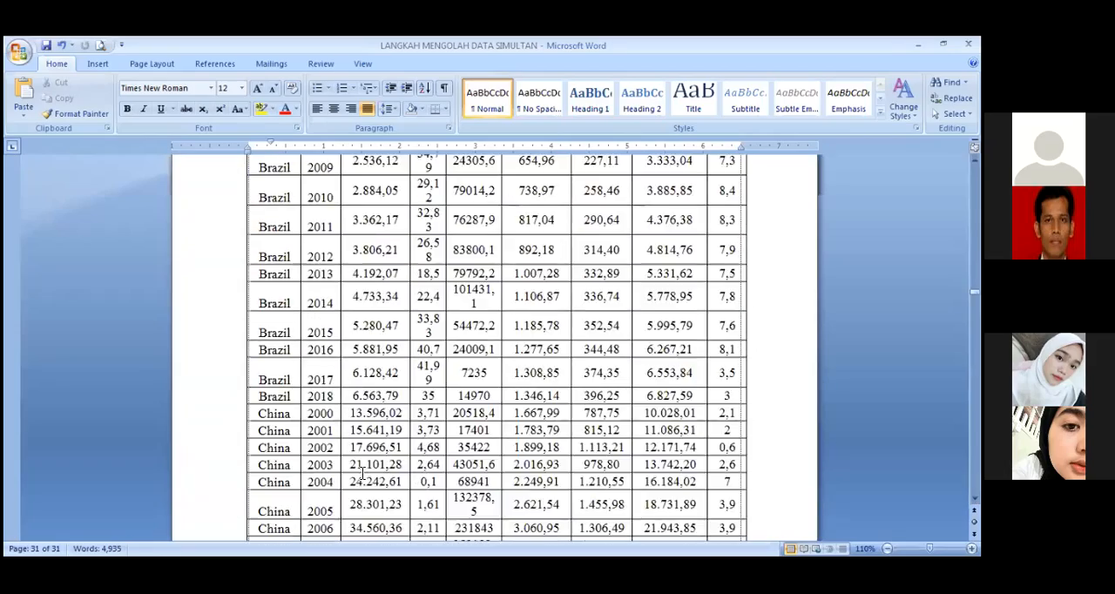
{"action": "scroll", "coordinate": [368, 479], "scroll_direction": "down", "scroll_amount": 20}
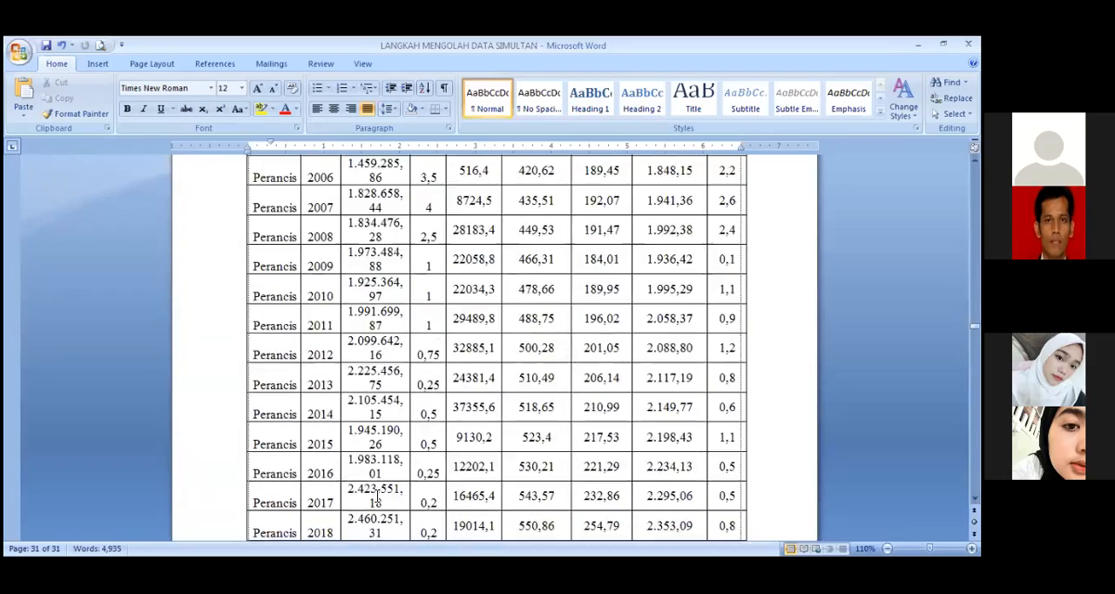
{"action": "scroll", "coordinate": [376, 496], "scroll_direction": "down", "scroll_amount": 20}
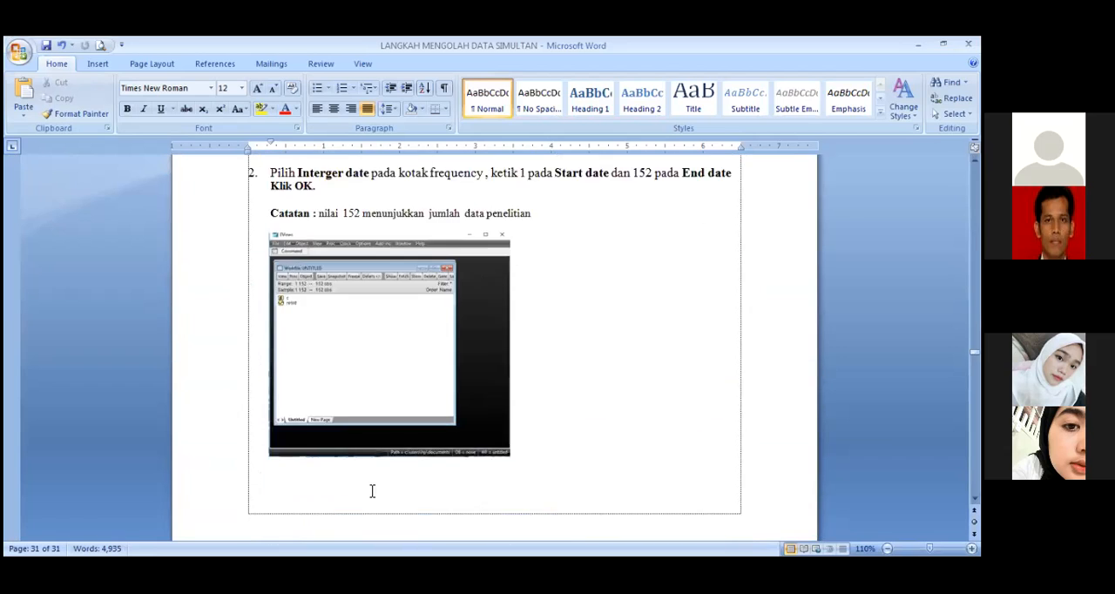
{"action": "scroll", "coordinate": [375, 486], "scroll_direction": "down", "scroll_amount": 20}
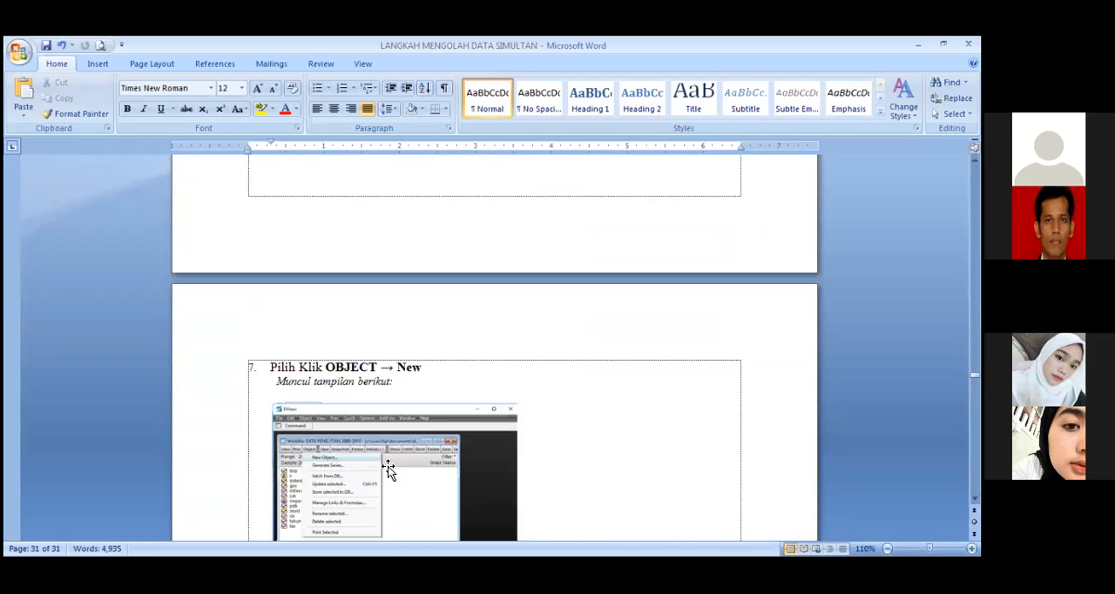
{"action": "scroll", "coordinate": [390, 460], "scroll_direction": "down", "scroll_amount": 20}
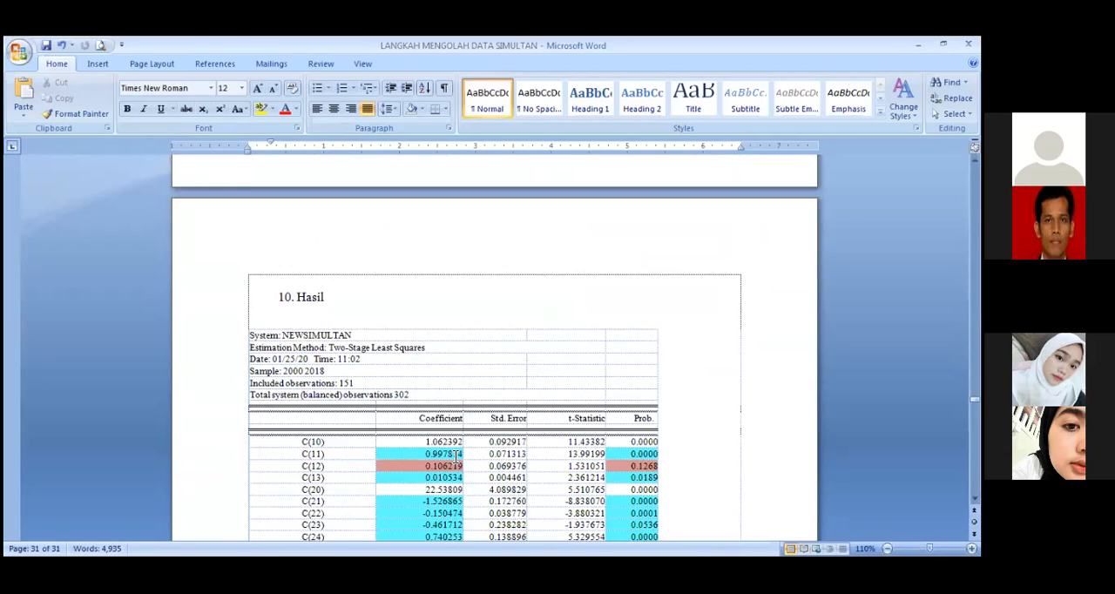
{"action": "scroll", "coordinate": [810, 486], "scroll_direction": "up", "scroll_amount": 2}
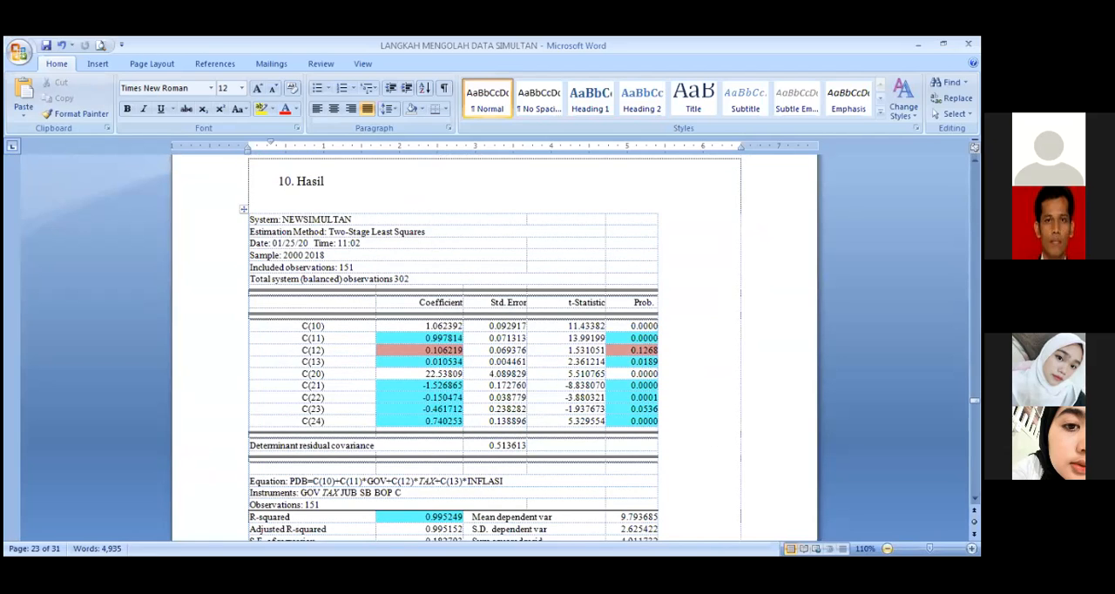
{"action": "scroll", "coordinate": [637, 514], "scroll_direction": "down", "scroll_amount": 1}
{"action": "scroll", "coordinate": [502, 470], "scroll_direction": "down", "scroll_amount": 10}
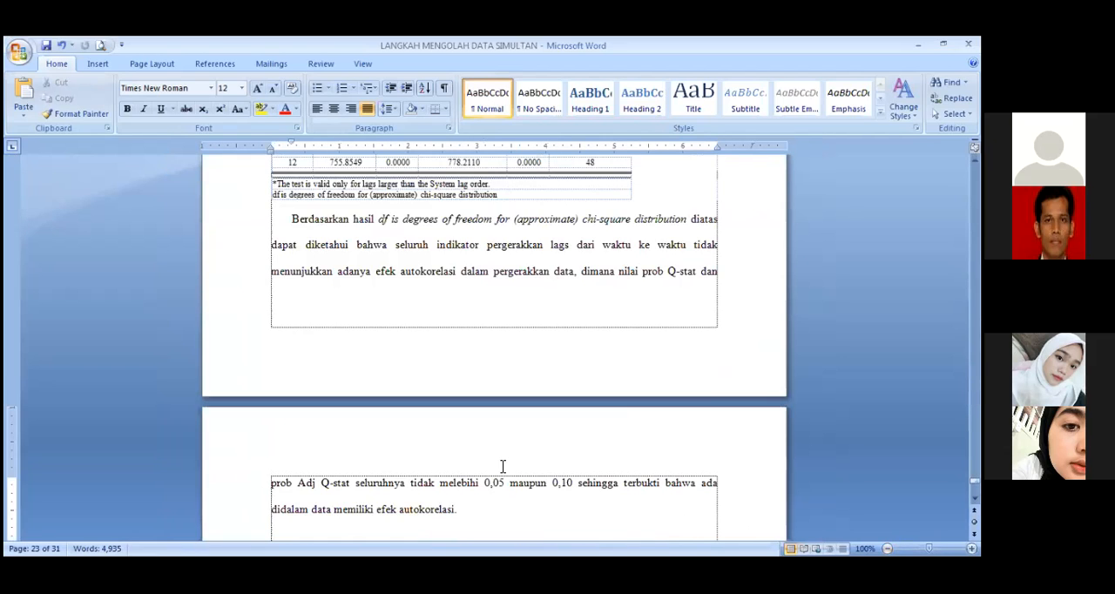
{"action": "scroll", "coordinate": [502, 466], "scroll_direction": "up", "scroll_amount": 20}
{"action": "scroll", "coordinate": [510, 459], "scroll_direction": "down", "scroll_amount": 7}
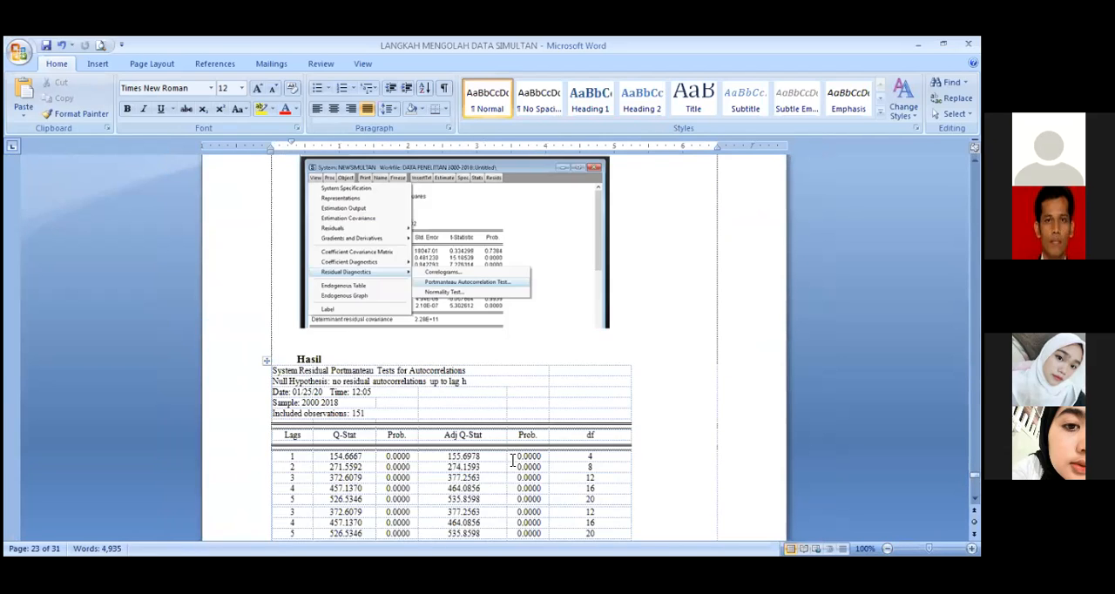
{"action": "scroll", "coordinate": [514, 466], "scroll_direction": "up", "scroll_amount": 10}
{"action": "scroll", "coordinate": [517, 476], "scroll_direction": "up", "scroll_amount": 15}
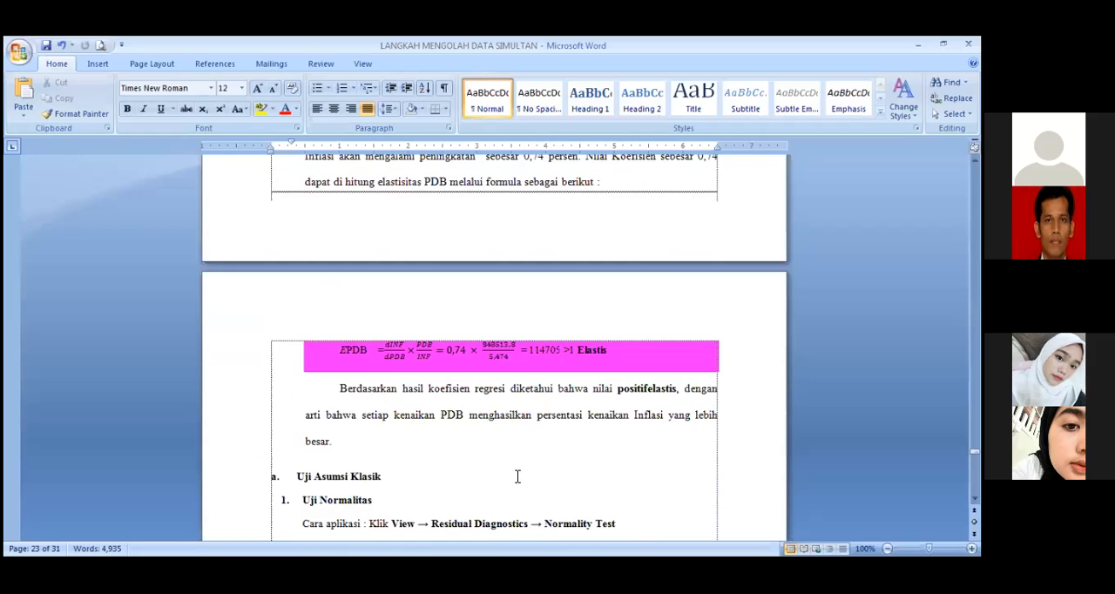
{"action": "scroll", "coordinate": [517, 477], "scroll_direction": "up", "scroll_amount": 15}
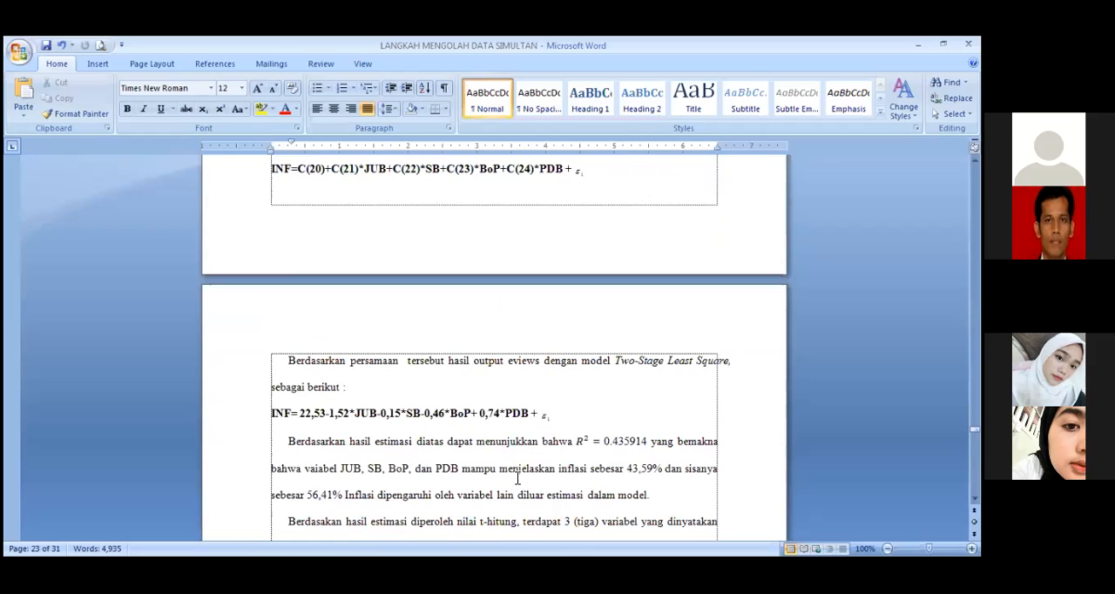
{"action": "scroll", "coordinate": [519, 484], "scroll_direction": "up", "scroll_amount": 15}
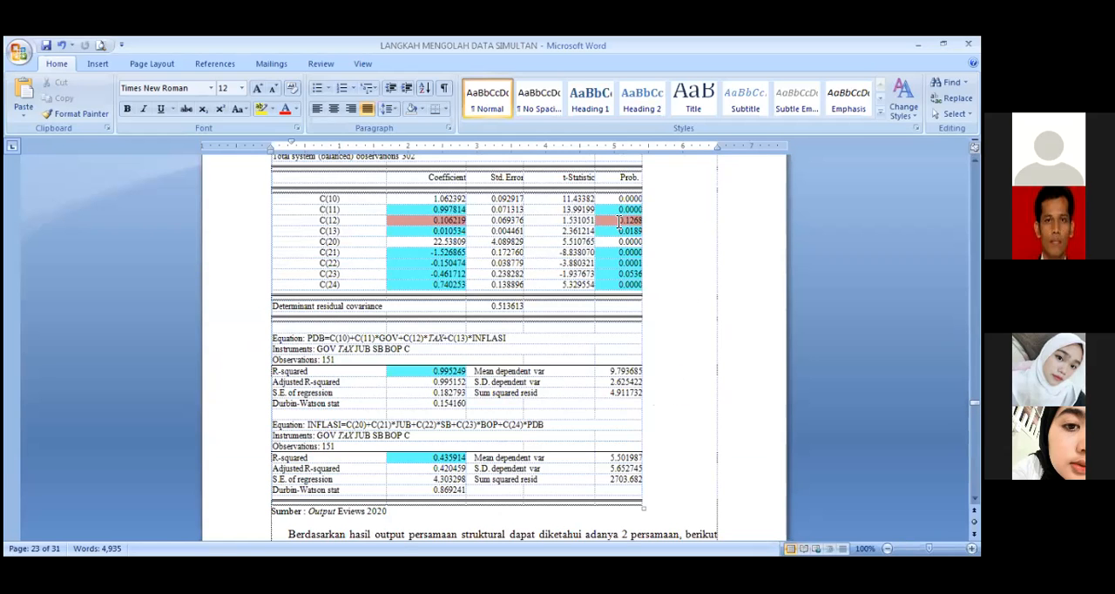
Step: Examine the C(12) probability and the C(23) row in the guide's Two-Stage Least Squares results table
{"action": "left_click", "coordinate": [619, 223]}
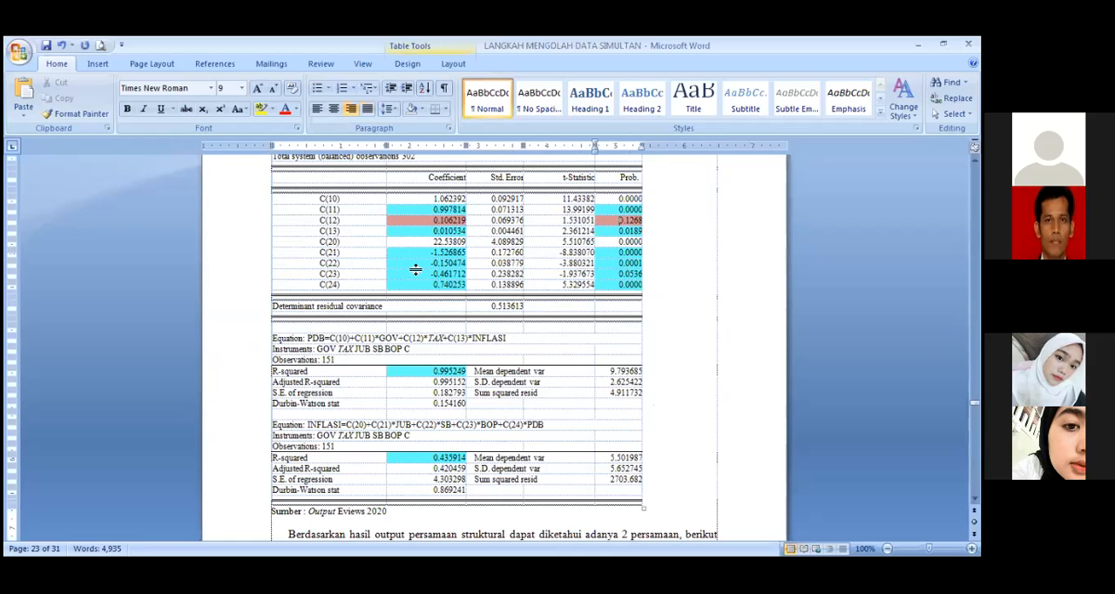
{"action": "left_click_drag", "start_coordinate": [416, 273], "coordinate": [631, 277]}
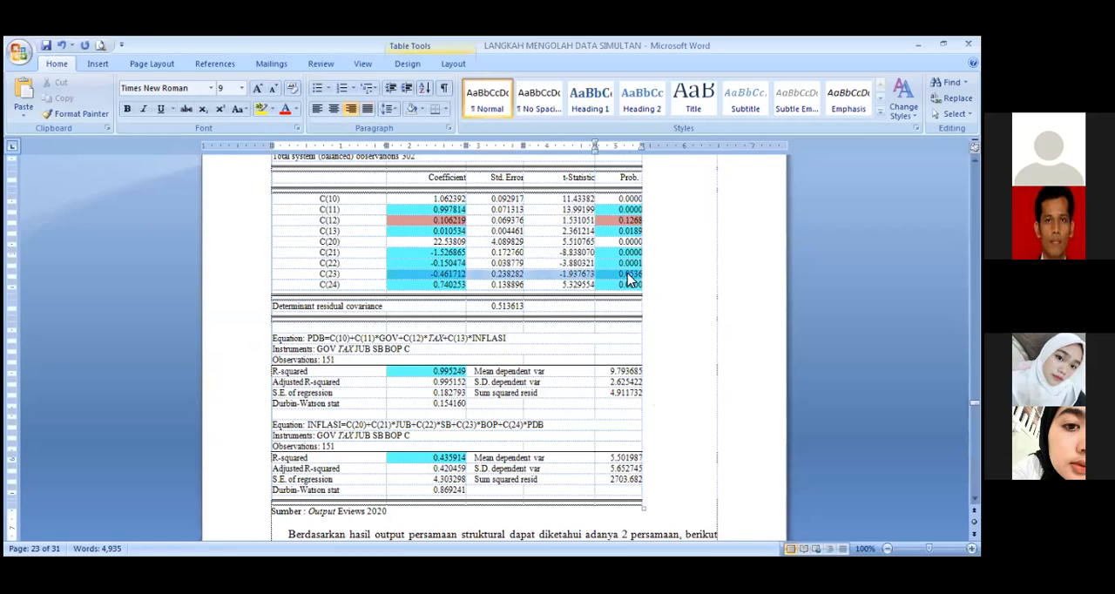
{"action": "scroll", "coordinate": [633, 460], "scroll_direction": "up", "scroll_amount": 6}
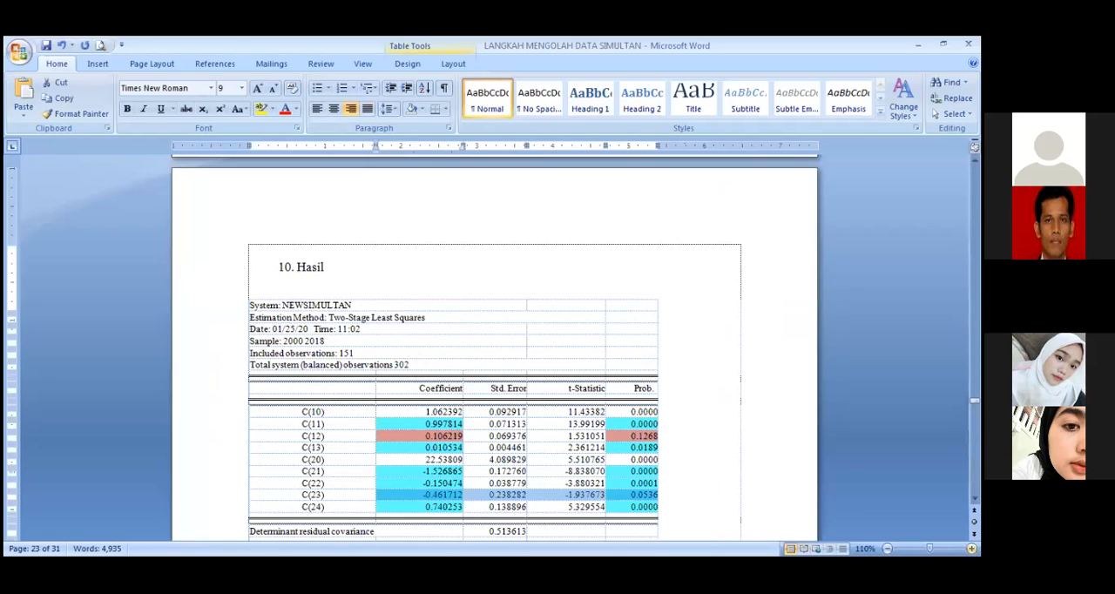
{"action": "scroll", "coordinate": [633, 460], "scroll_direction": "up", "scroll_amount": 2}
{"action": "scroll", "coordinate": [633, 460], "scroll_direction": "down", "scroll_amount": 6}
{"action": "scroll", "coordinate": [627, 278], "scroll_direction": "up", "scroll_amount": 1}
Step: Shade the C(23) probability in the results table with the light red theme colour used for C(12)
{"action": "left_click", "coordinate": [620, 279]}
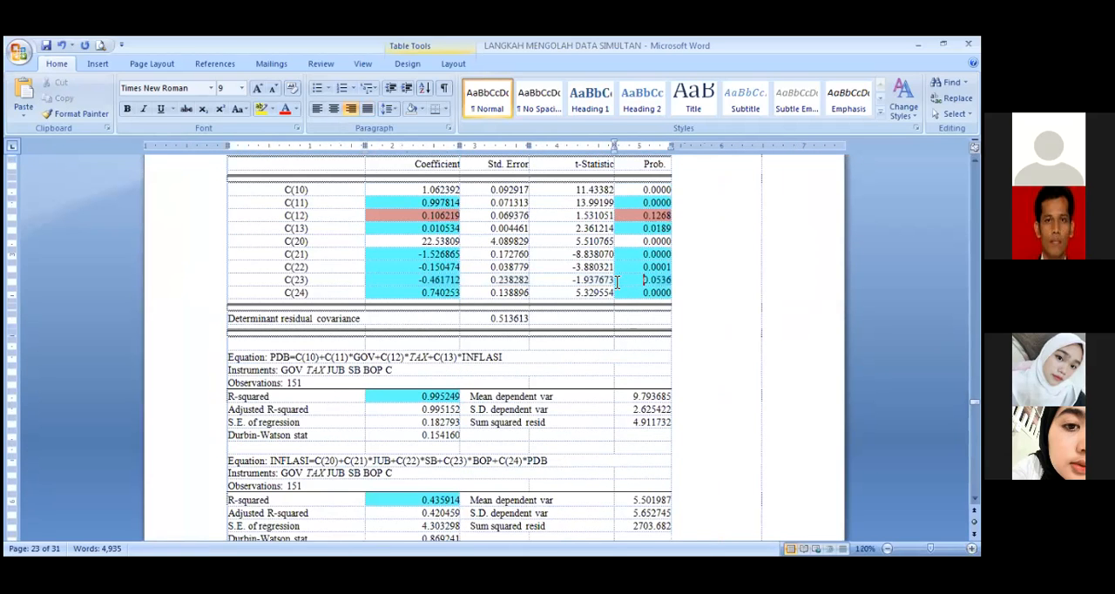
{"action": "left_click_drag", "start_coordinate": [641, 279], "coordinate": [669, 280]}
{"action": "left_click", "coordinate": [755, 517]}
{"action": "left_click_drag", "start_coordinate": [643, 279], "coordinate": [663, 276]}
{"action": "left_click", "coordinate": [421, 108]}
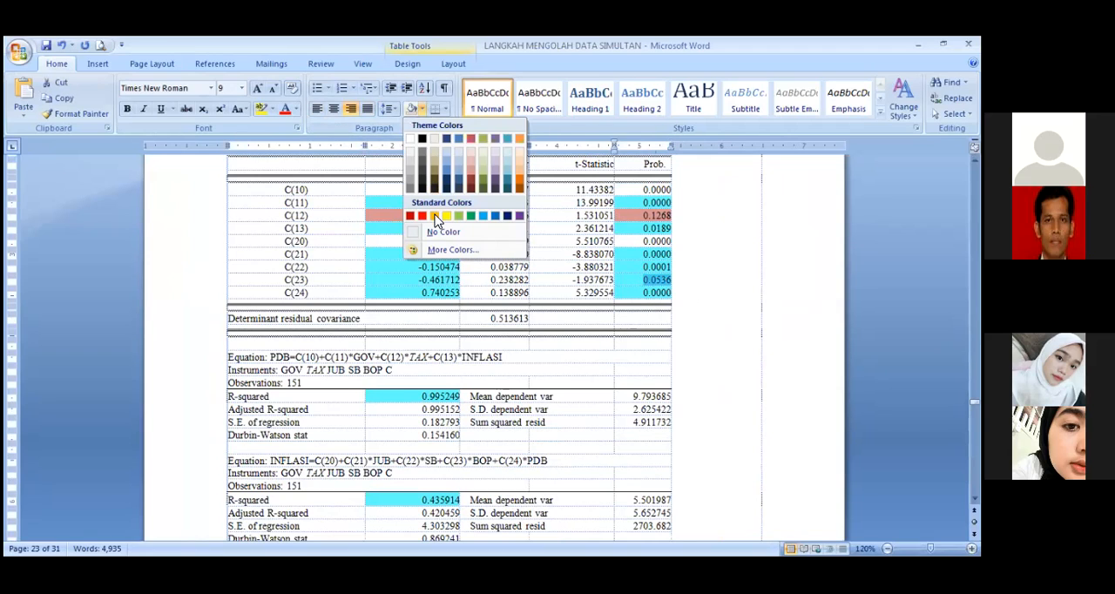
{"action": "left_click", "coordinate": [470, 174]}
Step: Shade the C(23) coefficient in the results table with the light red used for its probability and save the document
{"action": "left_click_drag", "start_coordinate": [420, 280], "coordinate": [452, 280]}
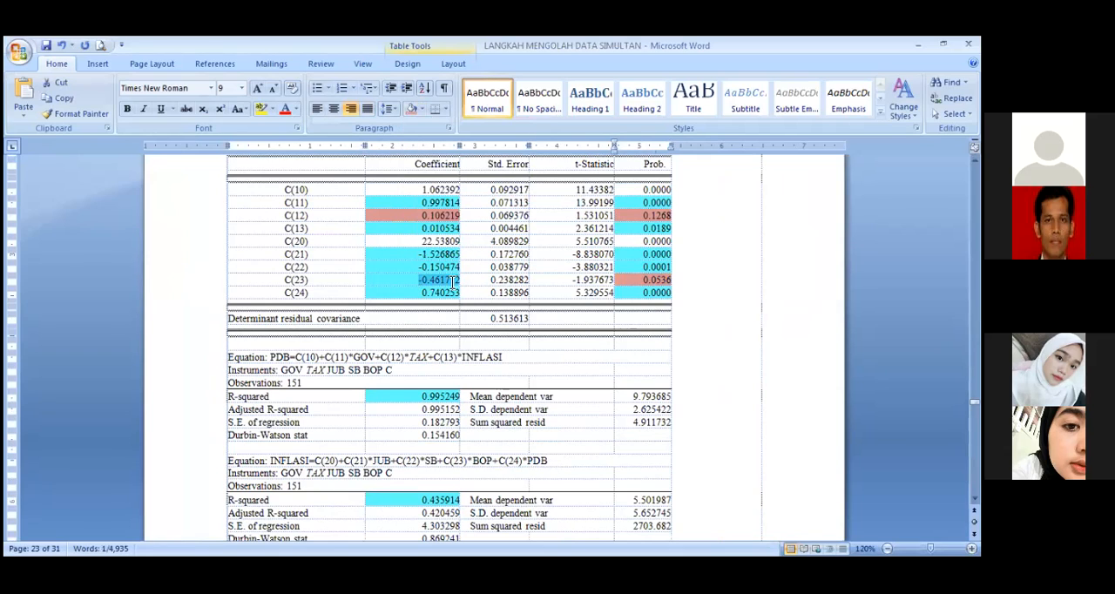
{"action": "left_click", "coordinate": [410, 108]}
{"action": "left_click", "coordinate": [549, 355]}
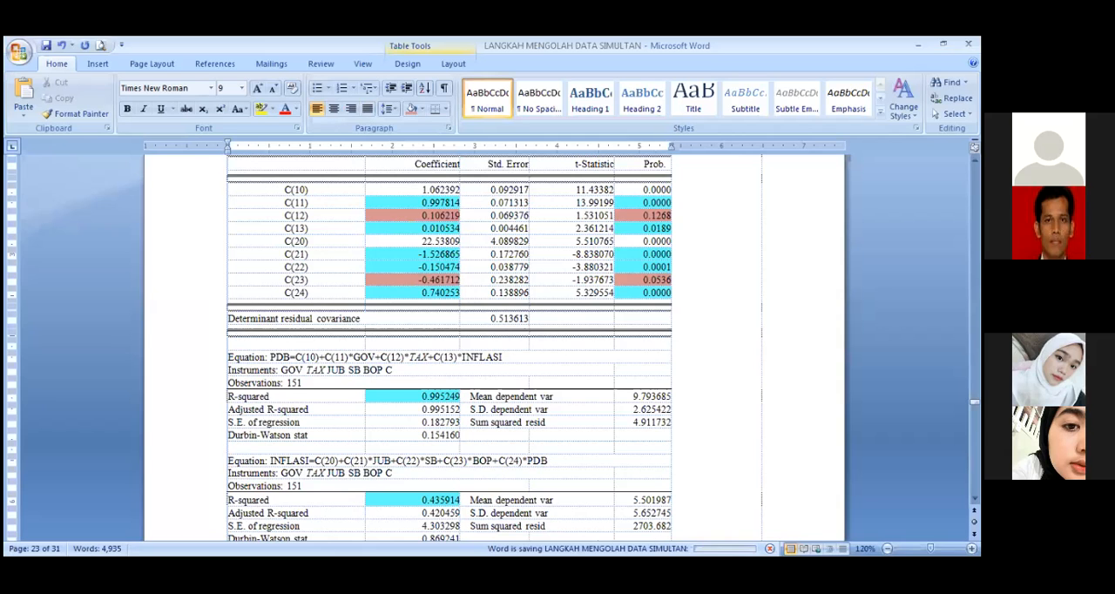
Step: Examine the coefficients, probabilities and R-squared values of both equations in the guide's Two-Stage Least Squares results table
{"action": "left_click", "coordinate": [971, 549]}
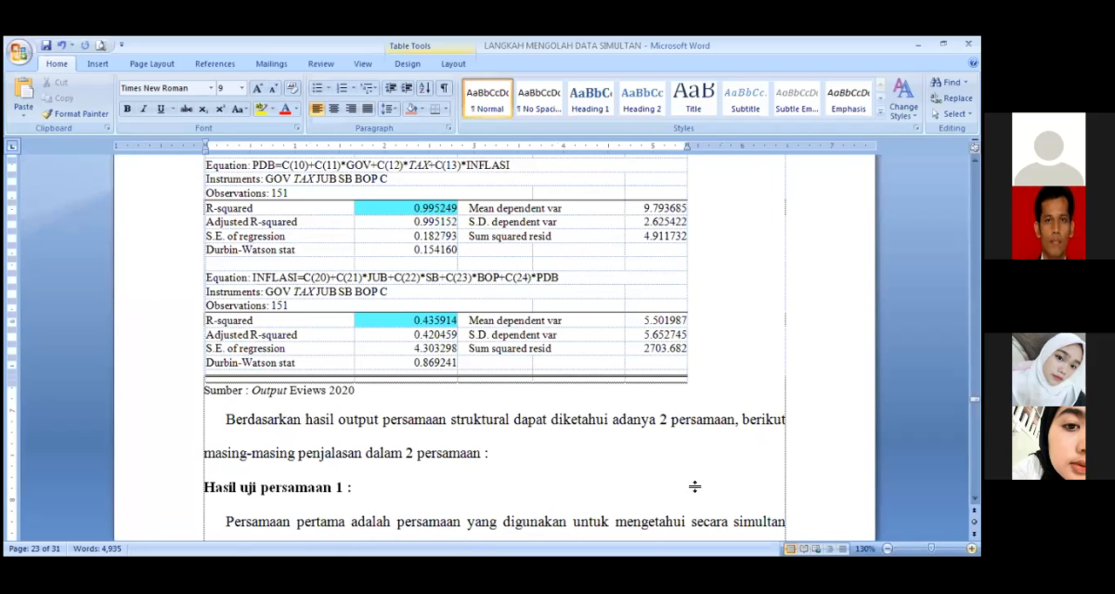
{"action": "scroll", "coordinate": [694, 486], "scroll_direction": "up", "scroll_amount": 5}
{"action": "scroll", "coordinate": [521, 316], "scroll_direction": "up", "scroll_amount": 1, "text": "ctrl"}
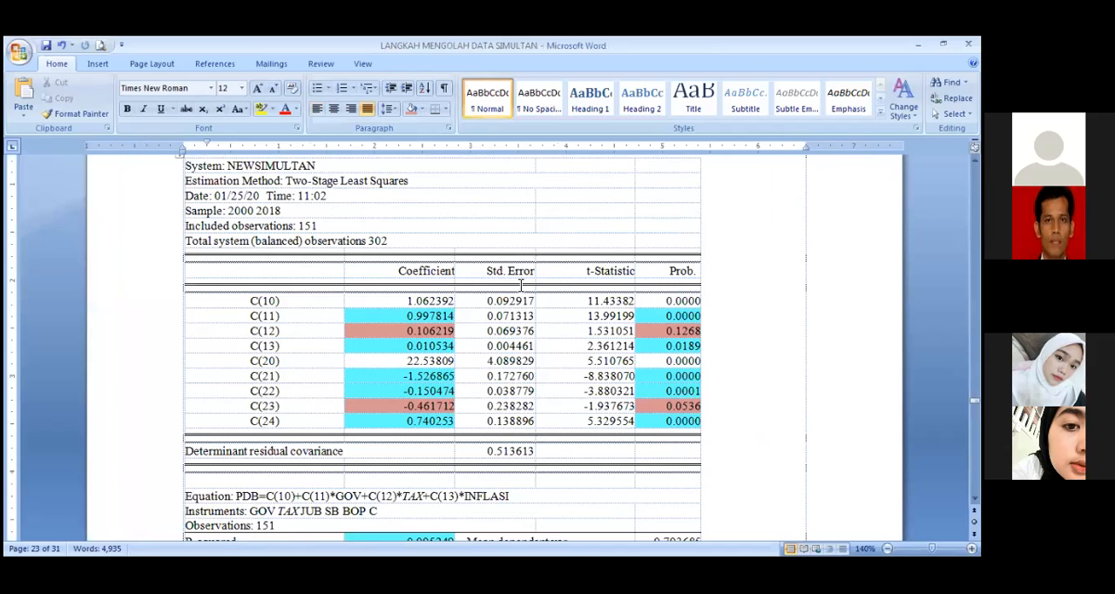
{"action": "scroll", "coordinate": [521, 285], "scroll_direction": "down", "scroll_amount": 3}
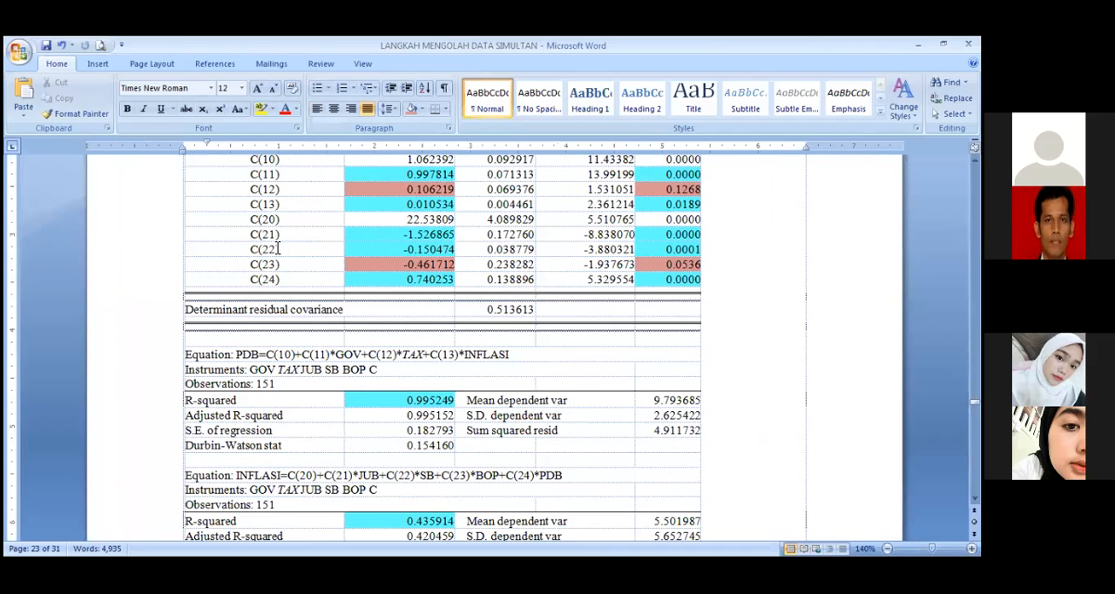
{"action": "left_click_drag", "start_coordinate": [254, 217], "coordinate": [297, 207]}
{"action": "scroll", "coordinate": [252, 205], "scroll_direction": "up", "scroll_amount": 1}
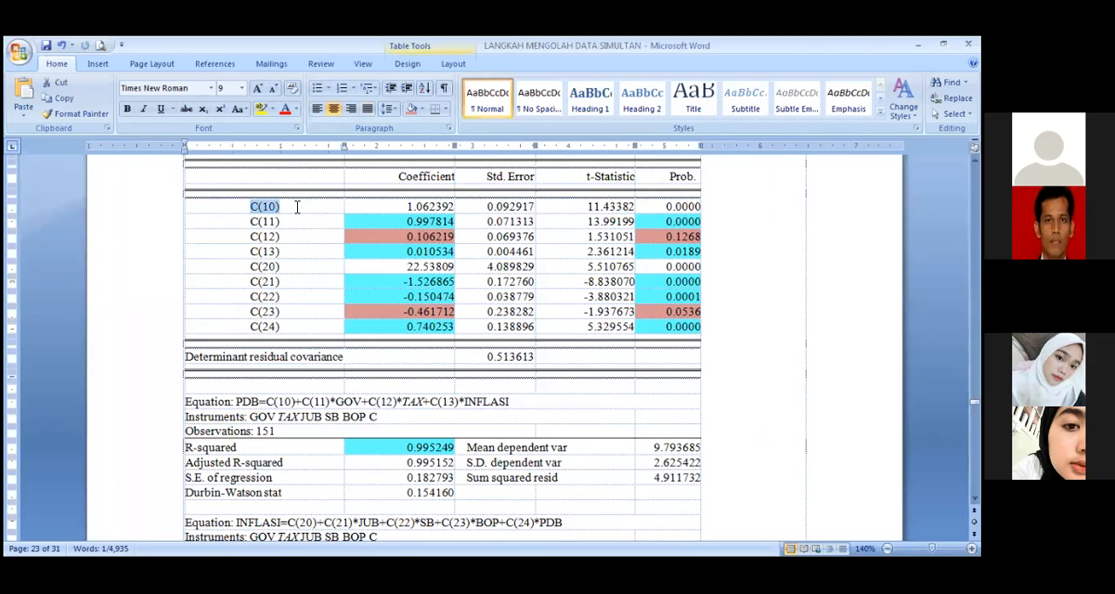
{"action": "left_click", "coordinate": [412, 208]}
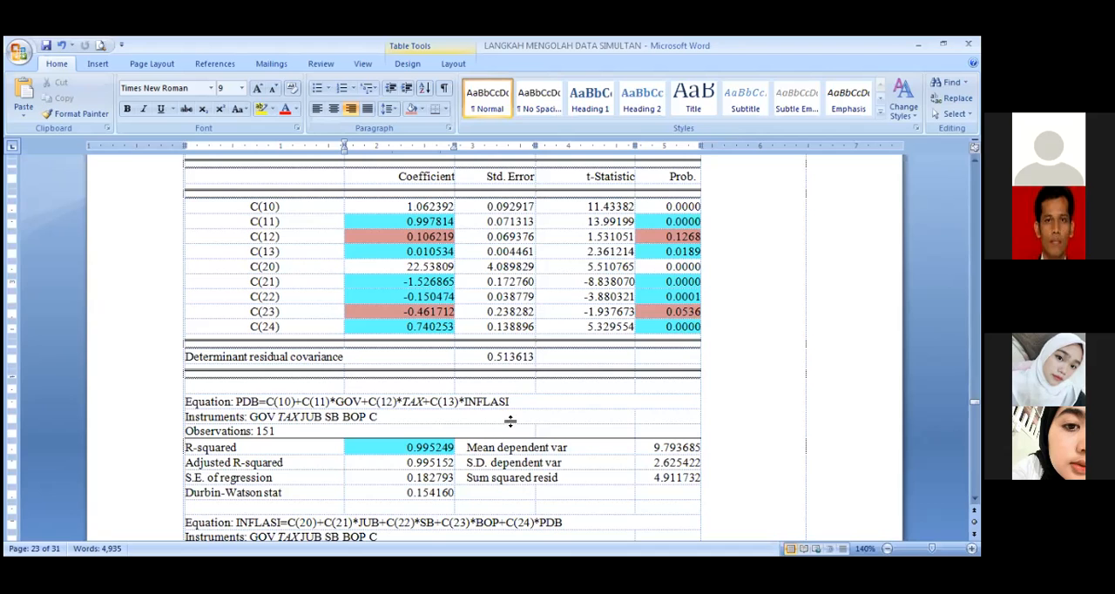
{"action": "scroll", "coordinate": [522, 420], "scroll_direction": "down", "scroll_amount": 3}
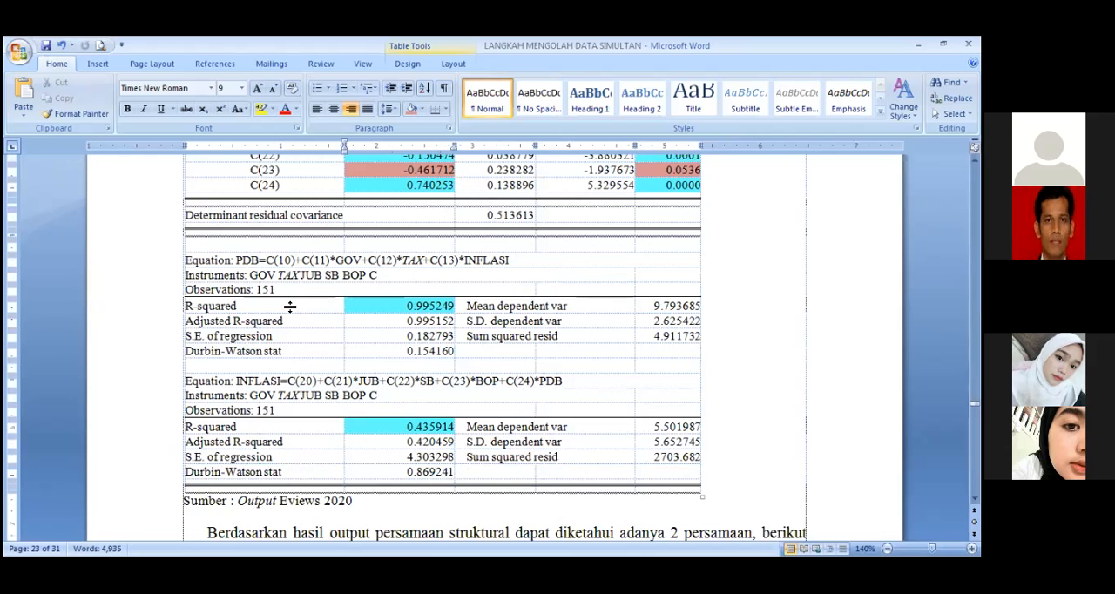
{"action": "scroll", "coordinate": [307, 346], "scroll_direction": "down", "scroll_amount": 1}
{"action": "scroll", "coordinate": [395, 228], "scroll_direction": "down", "scroll_amount": 1}
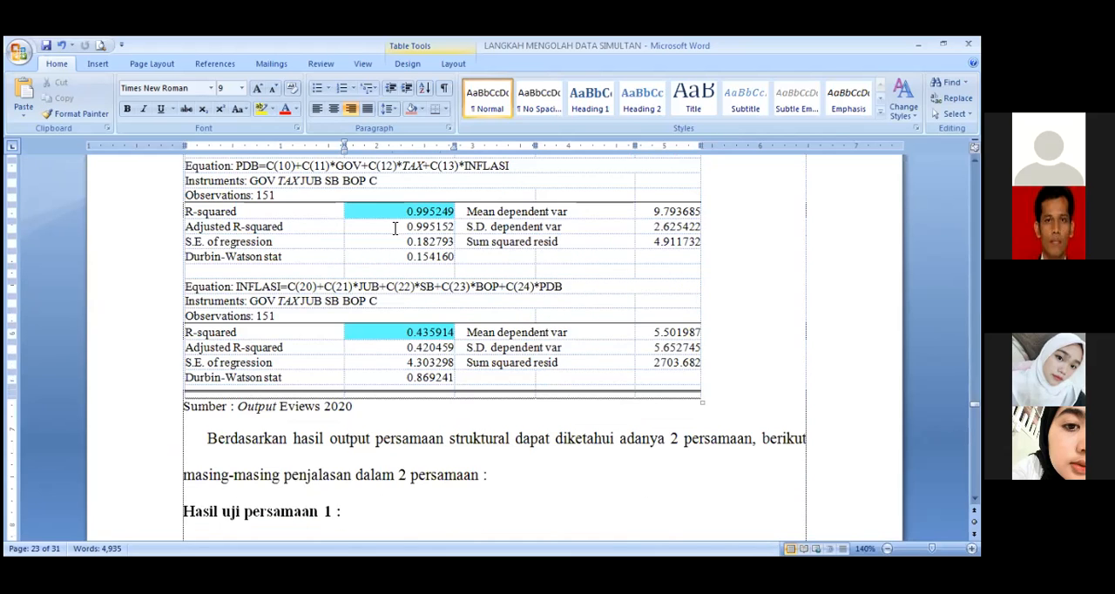
{"action": "scroll", "coordinate": [319, 410], "scroll_direction": "down", "scroll_amount": 8}
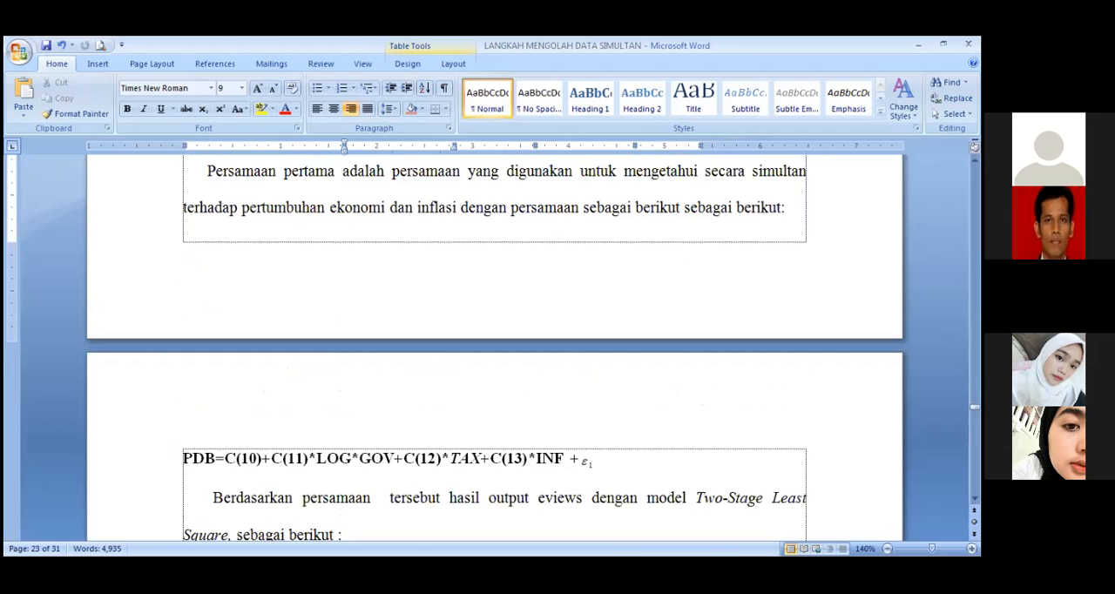
{"action": "scroll", "coordinate": [669, 491], "scroll_direction": "down", "scroll_amount": 1}
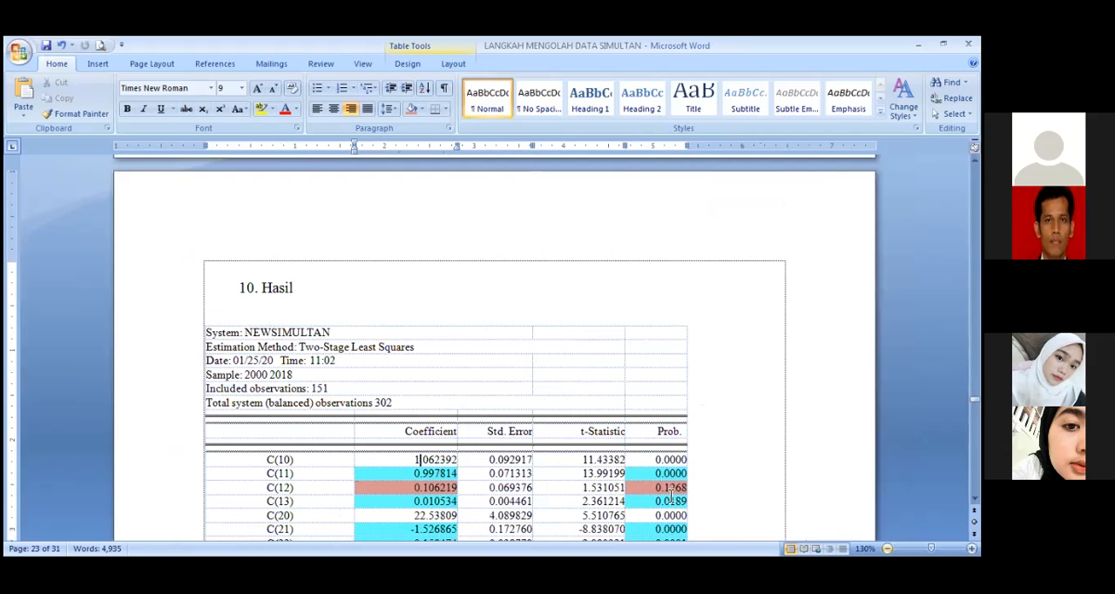
{"action": "left_click", "coordinate": [670, 492]}
Step: Read the guide's interpretation of equation 1, from the estimated PDB equation and variable significance to the GOV coefficient and elasticity
{"action": "scroll", "coordinate": [668, 494], "scroll_direction": "down", "scroll_amount": 6}
{"action": "scroll", "coordinate": [667, 494], "scroll_direction": "down", "scroll_amount": 6}
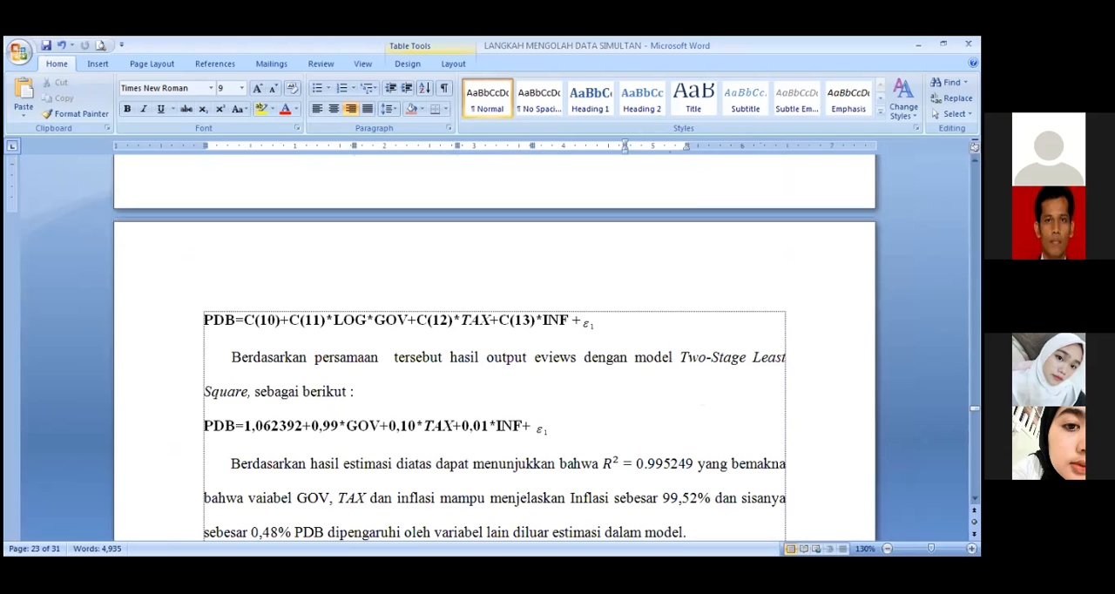
{"action": "scroll", "coordinate": [494, 348], "scroll_direction": "down", "scroll_amount": 5}
{"action": "scroll", "coordinate": [493, 348], "scroll_direction": "down", "scroll_amount": 1}
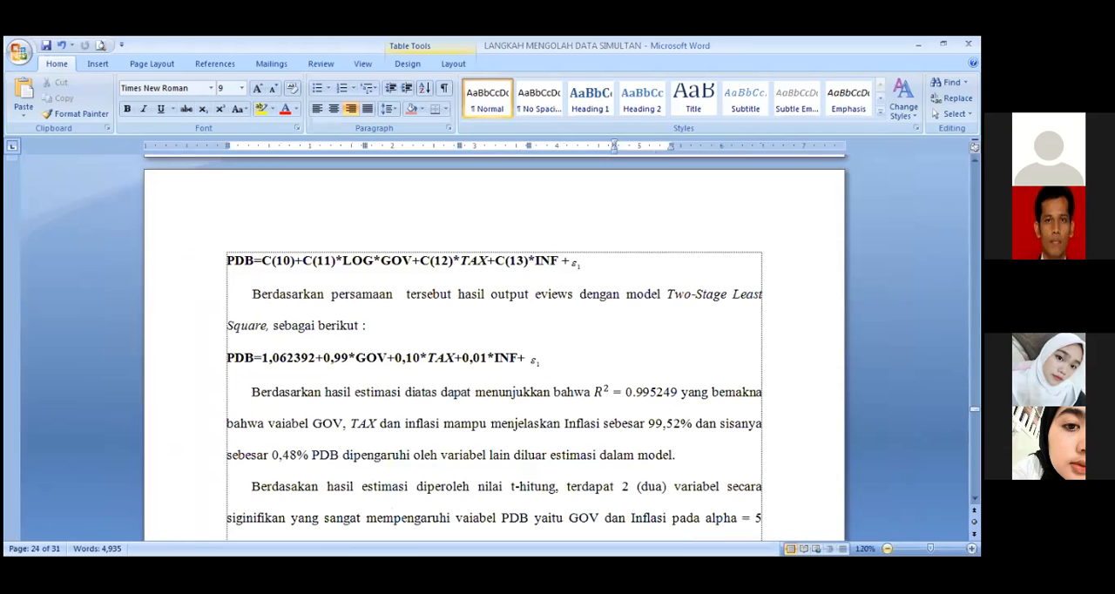
{"action": "left_click", "coordinate": [439, 401]}
{"action": "scroll", "coordinate": [439, 402], "scroll_direction": "down", "scroll_amount": 1}
{"action": "scroll", "coordinate": [439, 401], "scroll_direction": "down", "scroll_amount": 8}
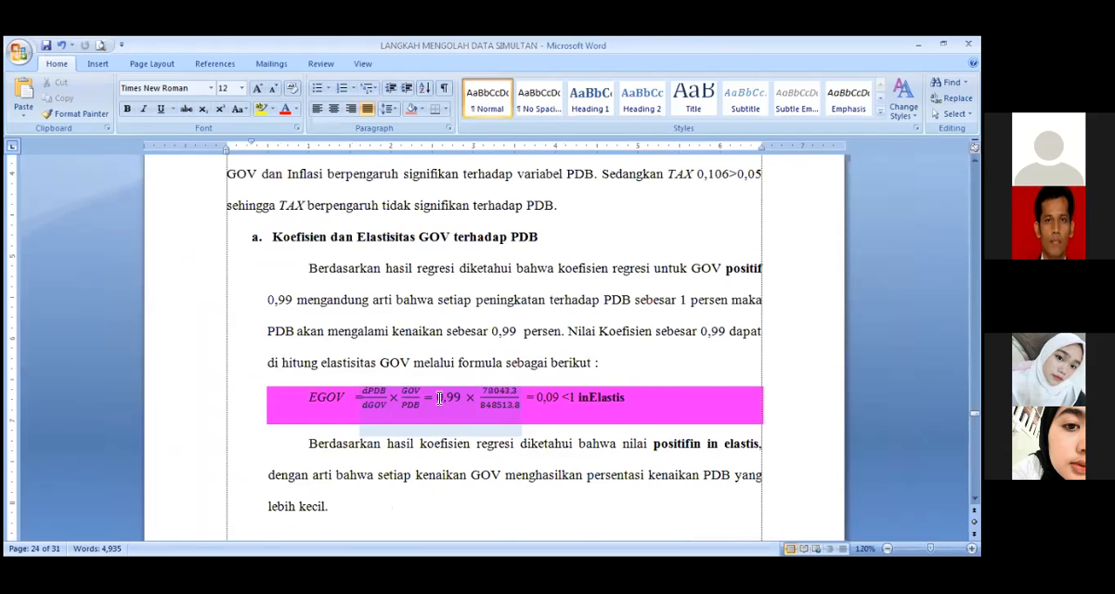
{"action": "scroll", "coordinate": [439, 399], "scroll_direction": "up", "scroll_amount": 3}
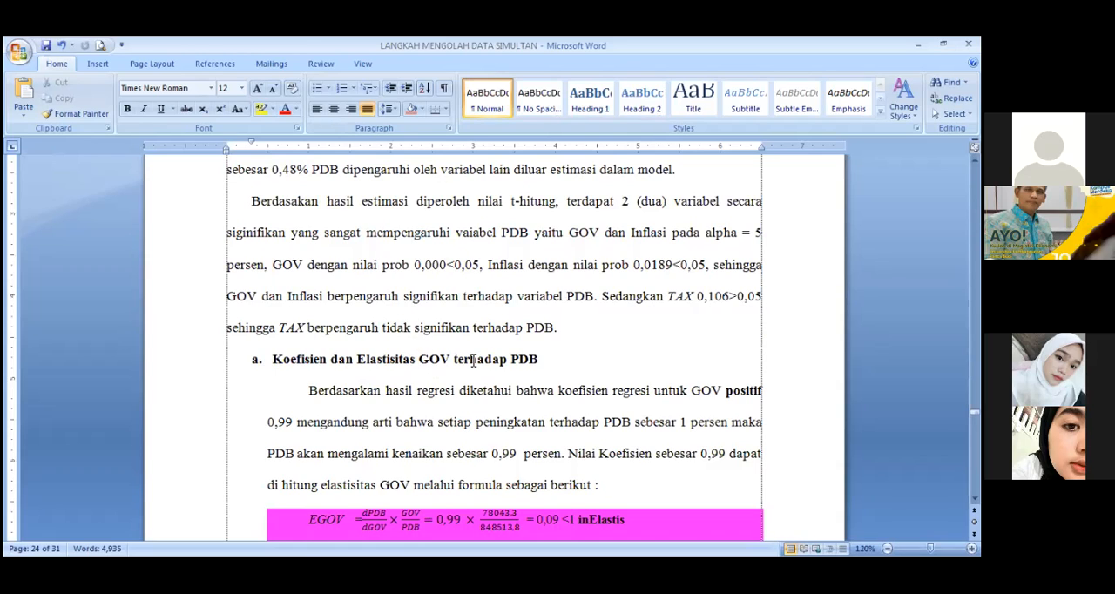
{"action": "scroll", "coordinate": [520, 360], "scroll_direction": "up", "scroll_amount": 1}
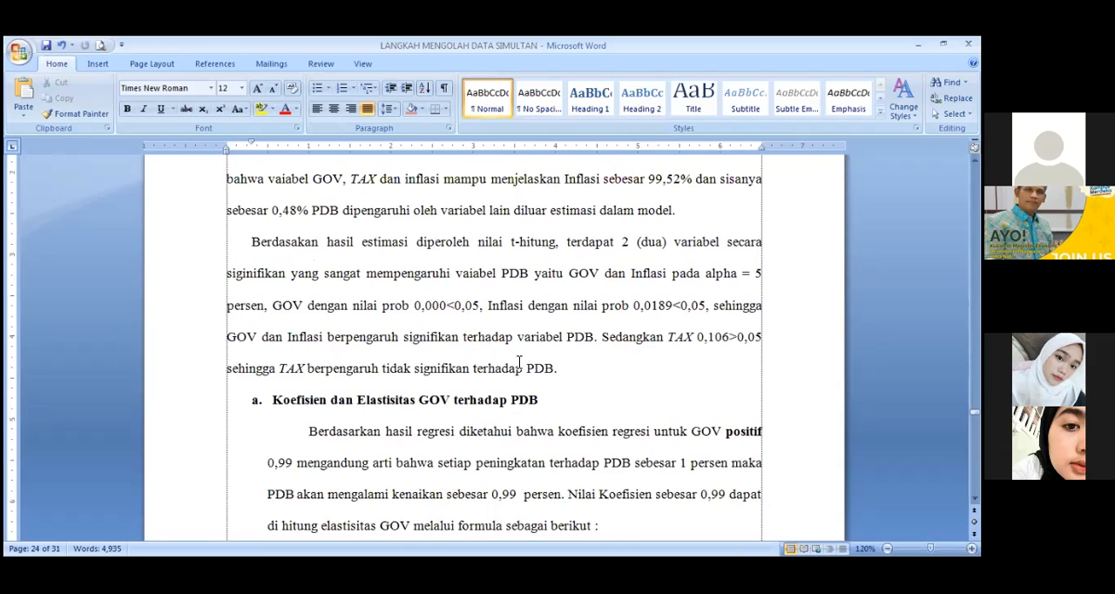
{"action": "scroll", "coordinate": [519, 361], "scroll_direction": "down", "scroll_amount": 3}
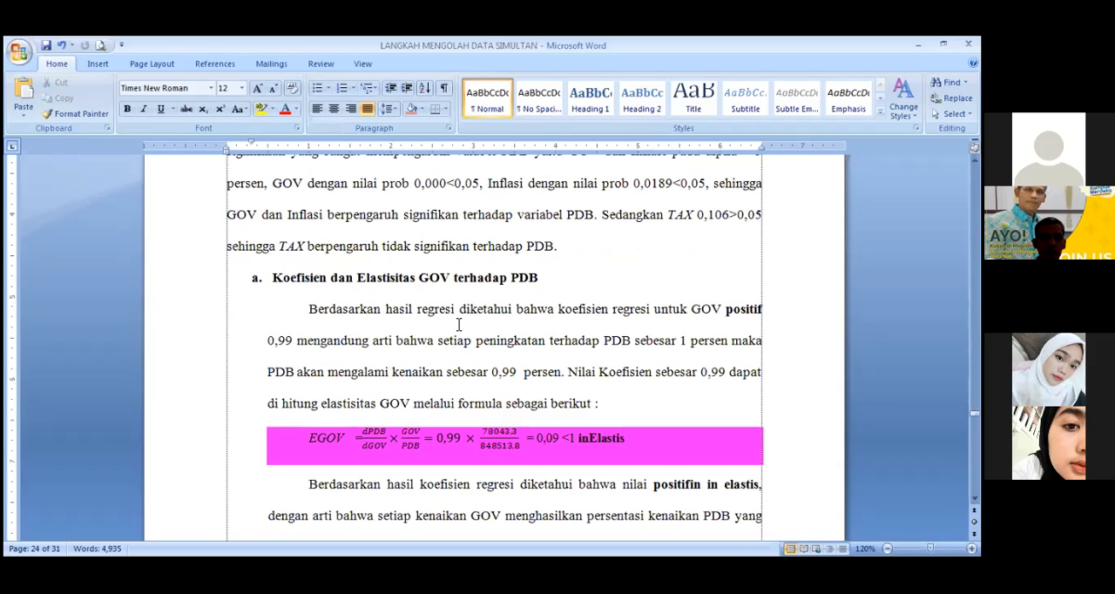
{"action": "scroll", "coordinate": [453, 324], "scroll_direction": "down", "scroll_amount": 2}
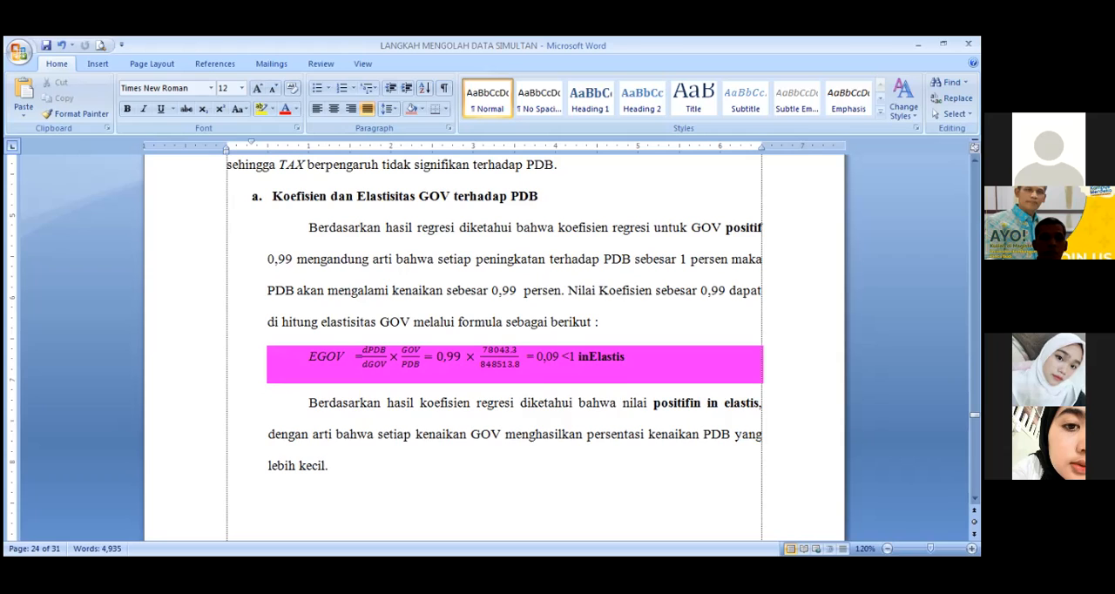
Step: Split the document view and compare the C(11) coefficient in the results table with the GOV coefficient and elasticity section
{"action": "left_click", "coordinate": [521, 227]}
{"action": "scroll", "coordinate": [520, 235], "scroll_direction": "up", "scroll_amount": 10}
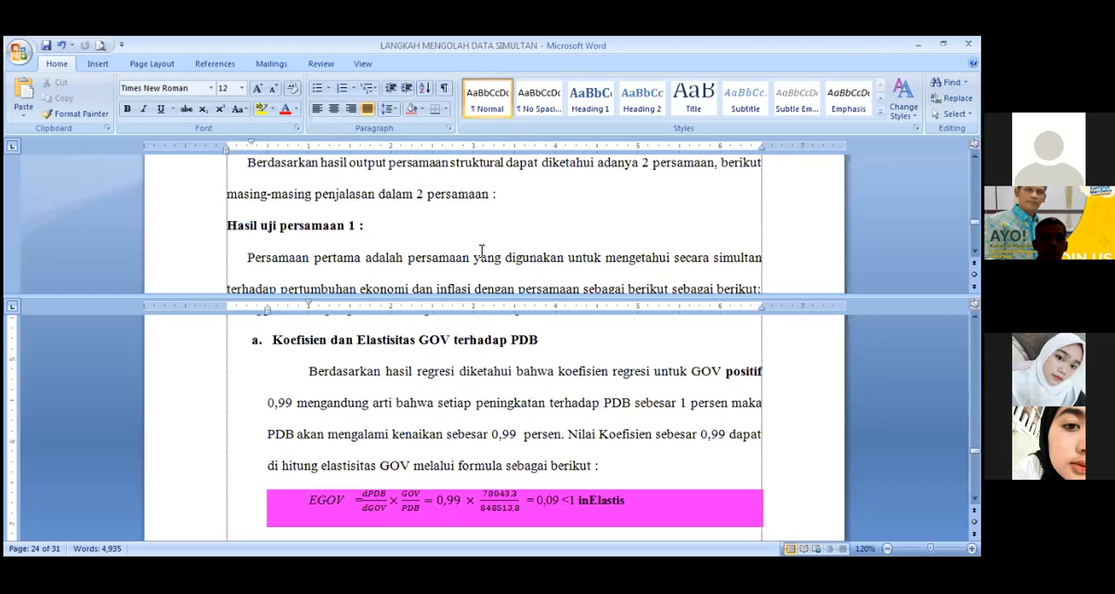
{"action": "scroll", "coordinate": [480, 251], "scroll_direction": "up", "scroll_amount": 5}
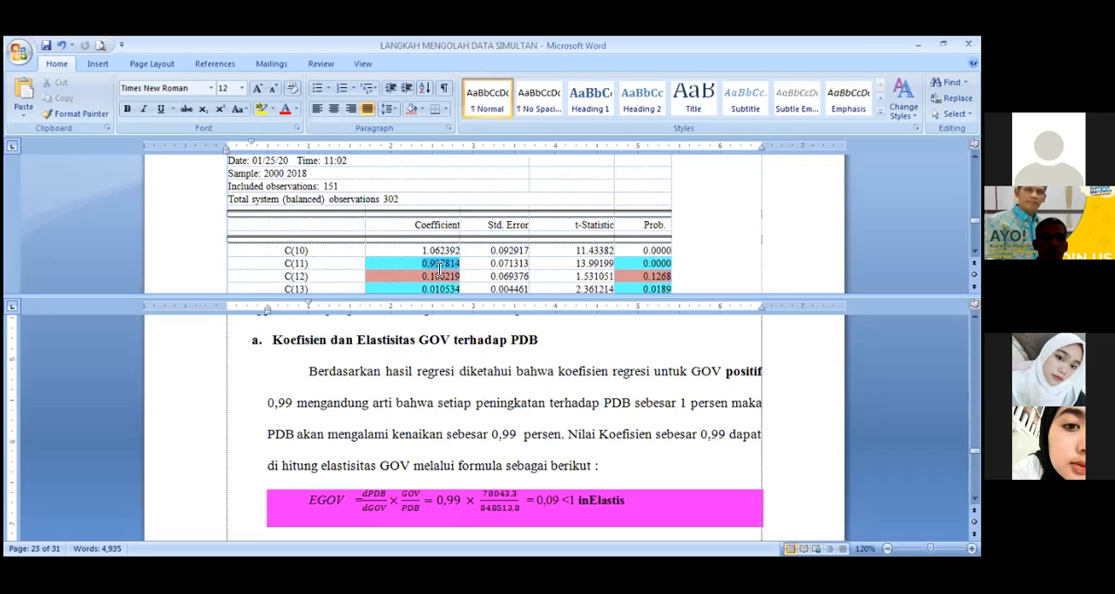
{"action": "double_click", "coordinate": [440, 263]}
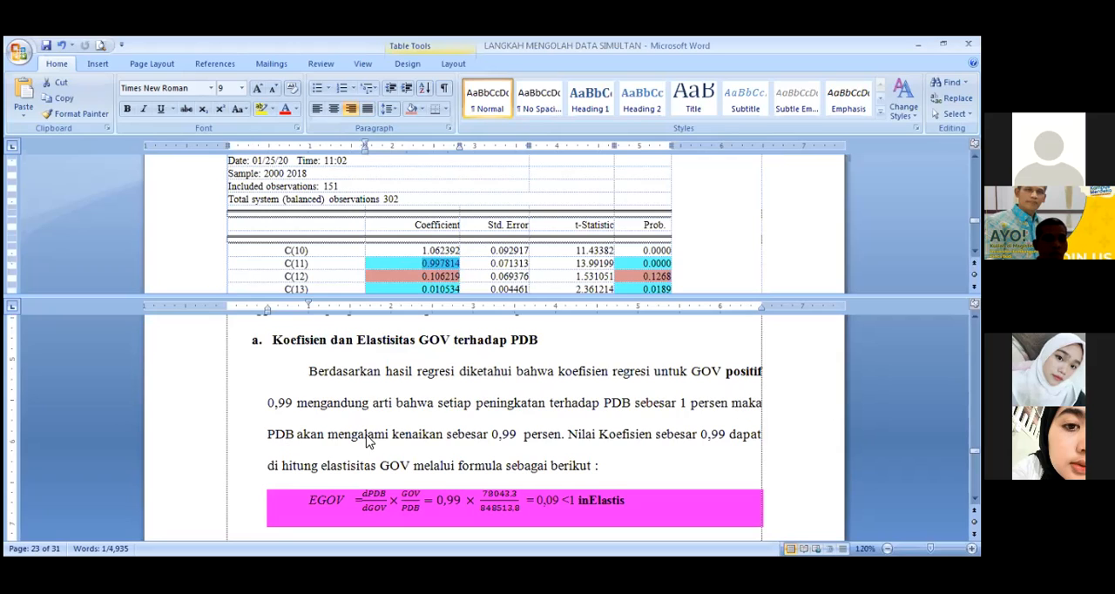
{"action": "left_click", "coordinate": [536, 438]}
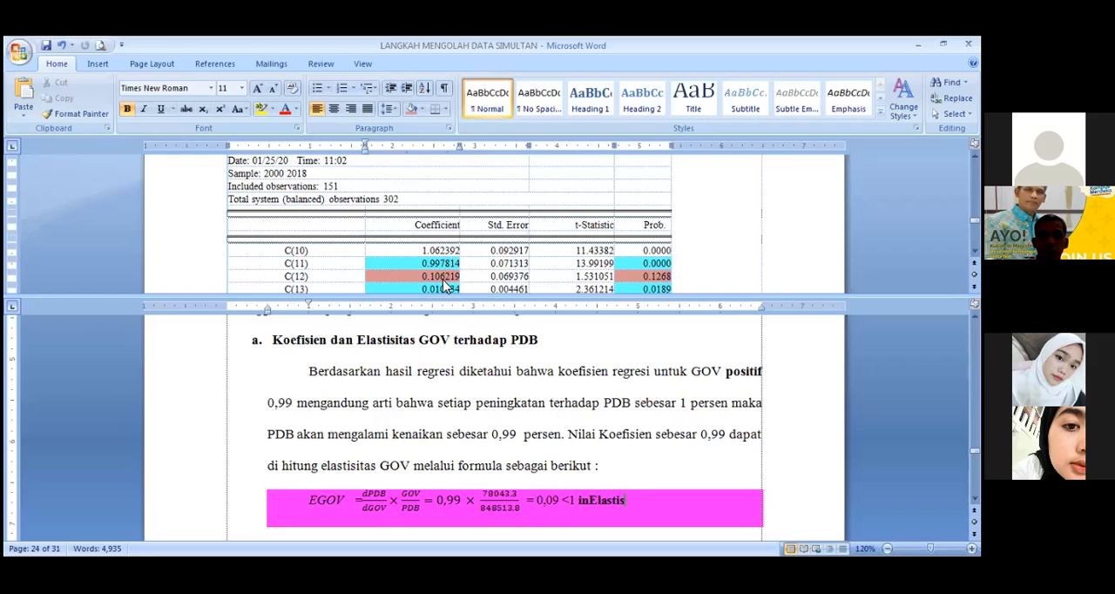
{"action": "left_click", "coordinate": [449, 422]}
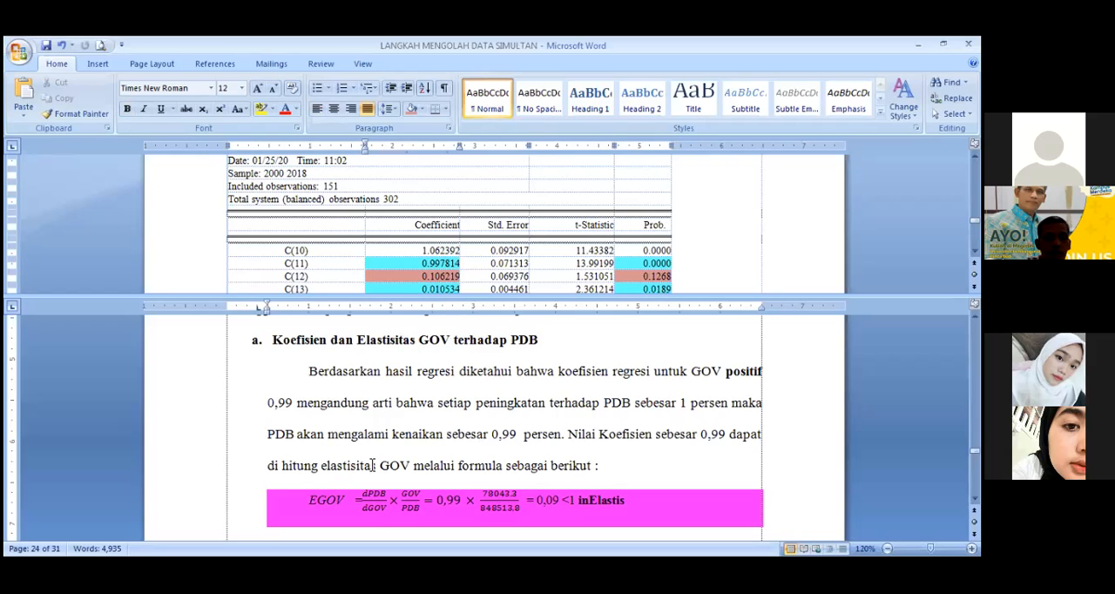
Step: Show the last rows of the country data table at 80% zoom above the GOV elasticity formula in the split view
{"action": "scroll", "coordinate": [388, 462], "scroll_direction": "down", "scroll_amount": 1}
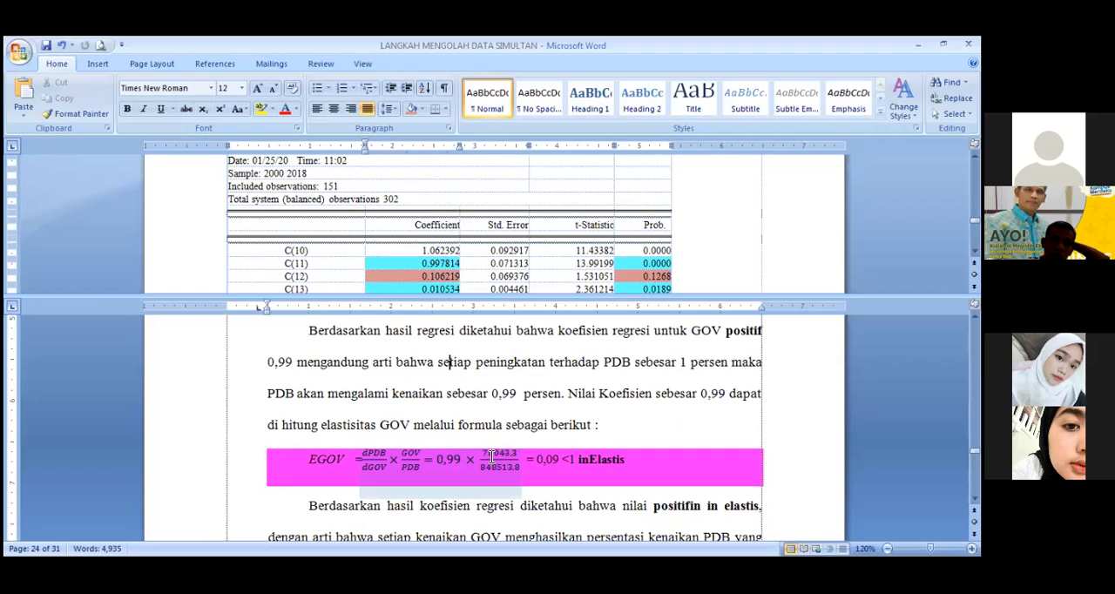
{"action": "scroll", "coordinate": [467, 273], "scroll_direction": "up", "scroll_amount": 5}
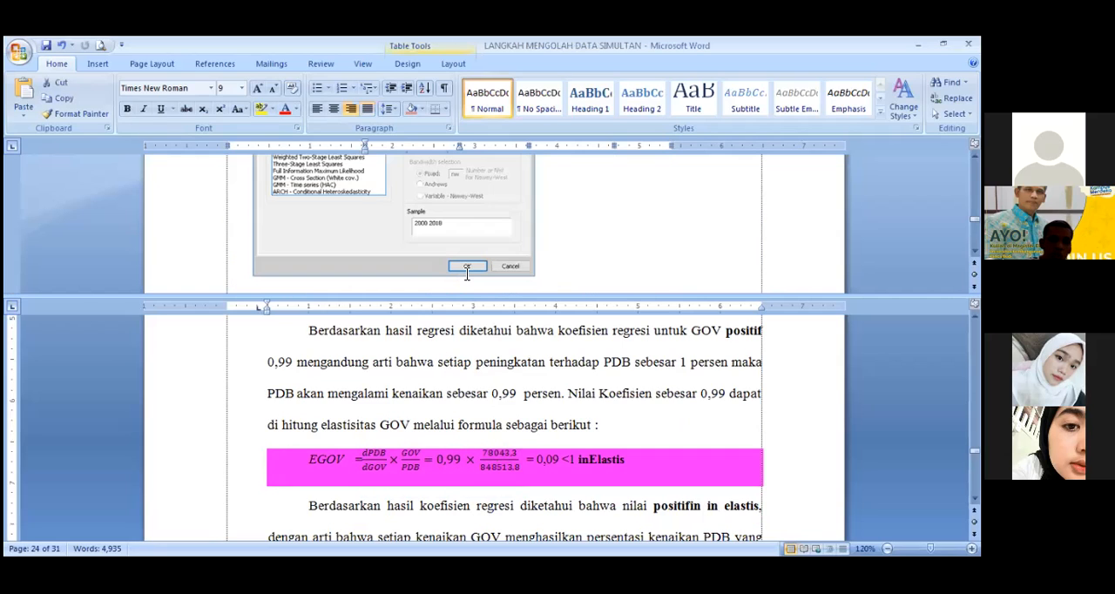
{"action": "scroll", "coordinate": [467, 274], "scroll_direction": "up", "scroll_amount": 4}
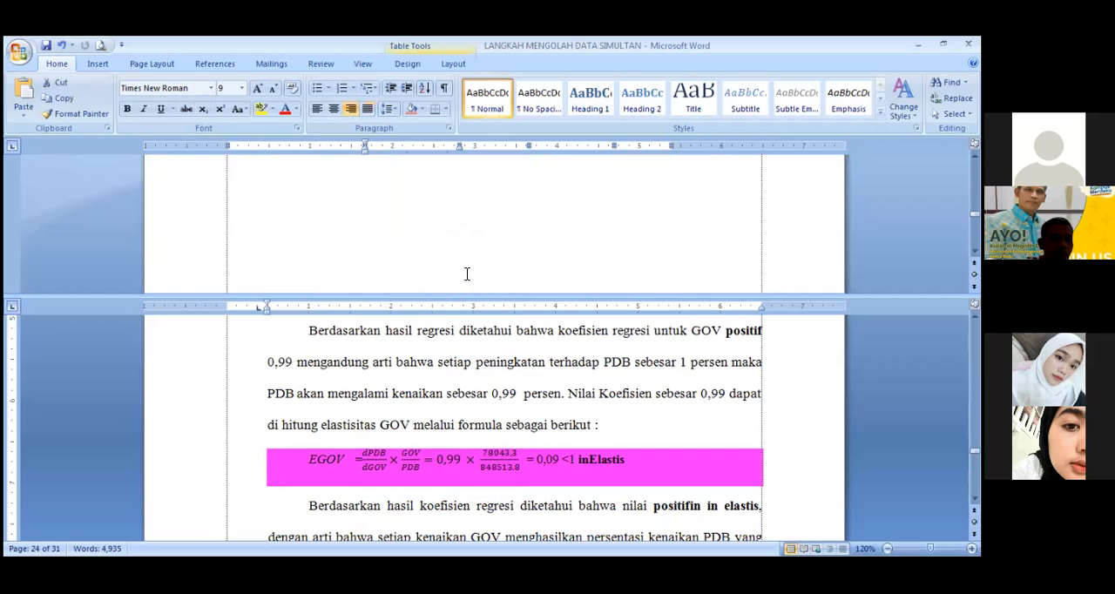
{"action": "scroll", "coordinate": [467, 273], "scroll_direction": "up", "scroll_amount": 3}
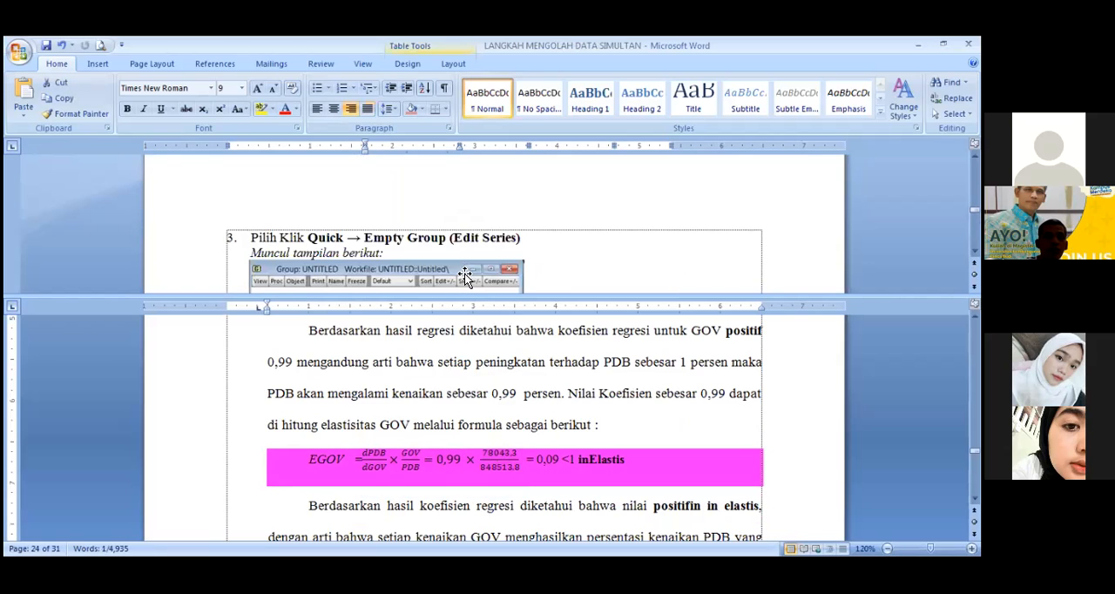
{"action": "scroll", "coordinate": [466, 283], "scroll_direction": "up", "scroll_amount": 3}
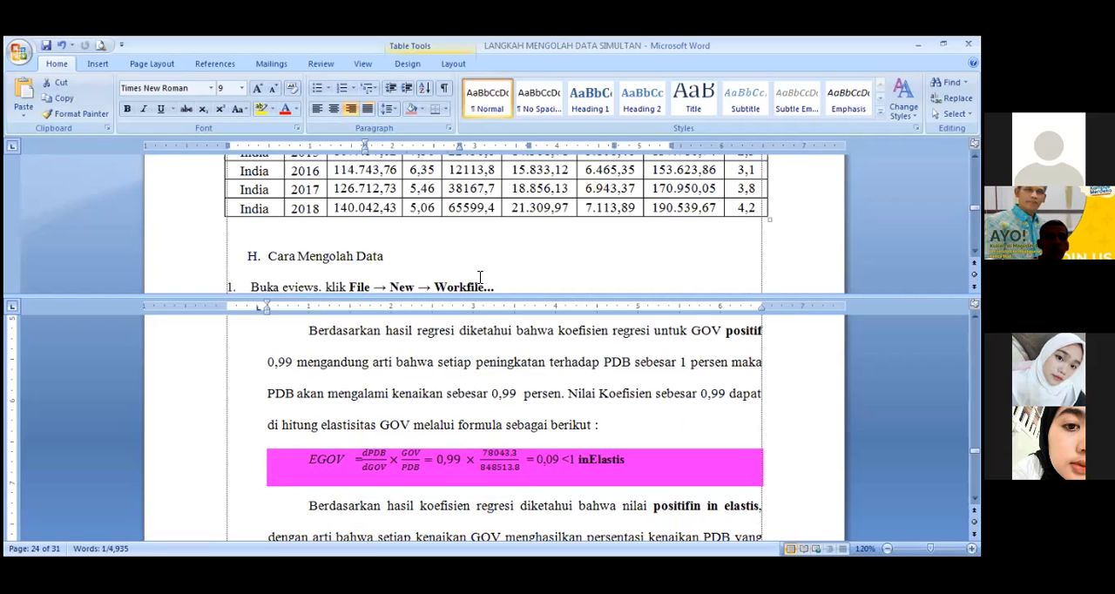
{"action": "scroll", "coordinate": [400, 243], "scroll_direction": "up", "scroll_amount": 5}
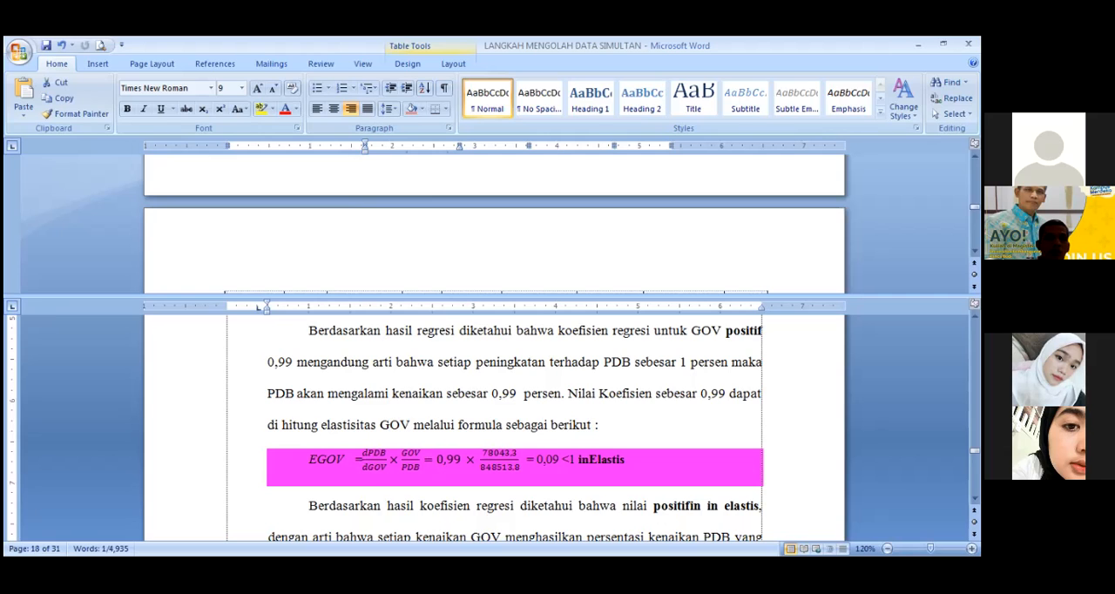
{"action": "scroll", "coordinate": [707, 422], "scroll_direction": "down", "scroll_amount": 3, "text": "ctrl"}
{"action": "scroll", "coordinate": [707, 422], "scroll_direction": "down", "scroll_amount": 1, "text": "ctrl"}
{"action": "left_click", "coordinate": [887, 548]}
{"action": "left_click", "coordinate": [971, 548]}
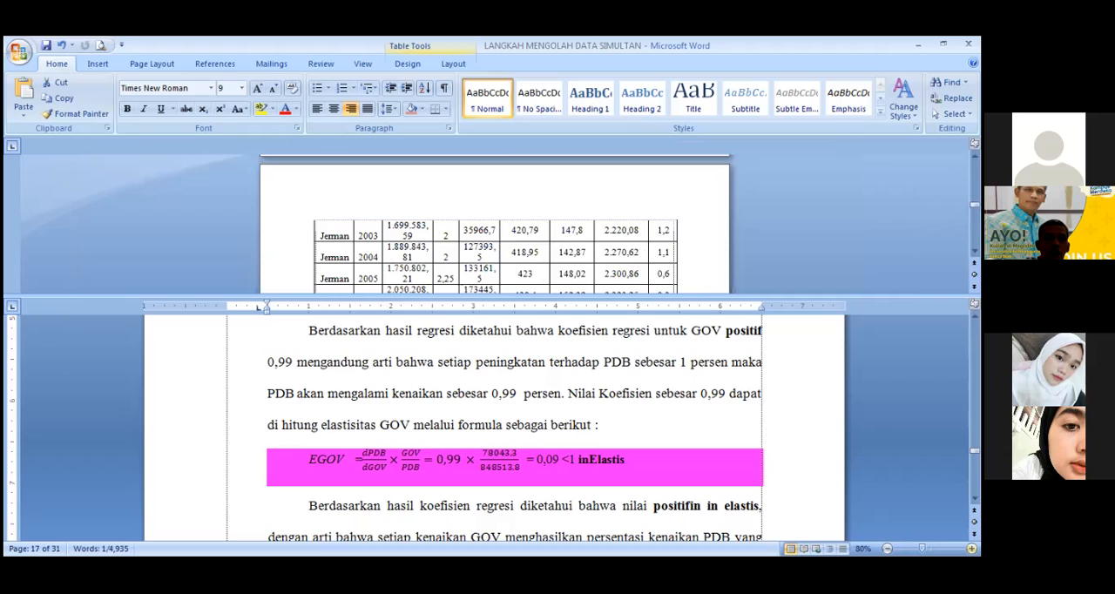
{"action": "left_click", "coordinate": [411, 194]}
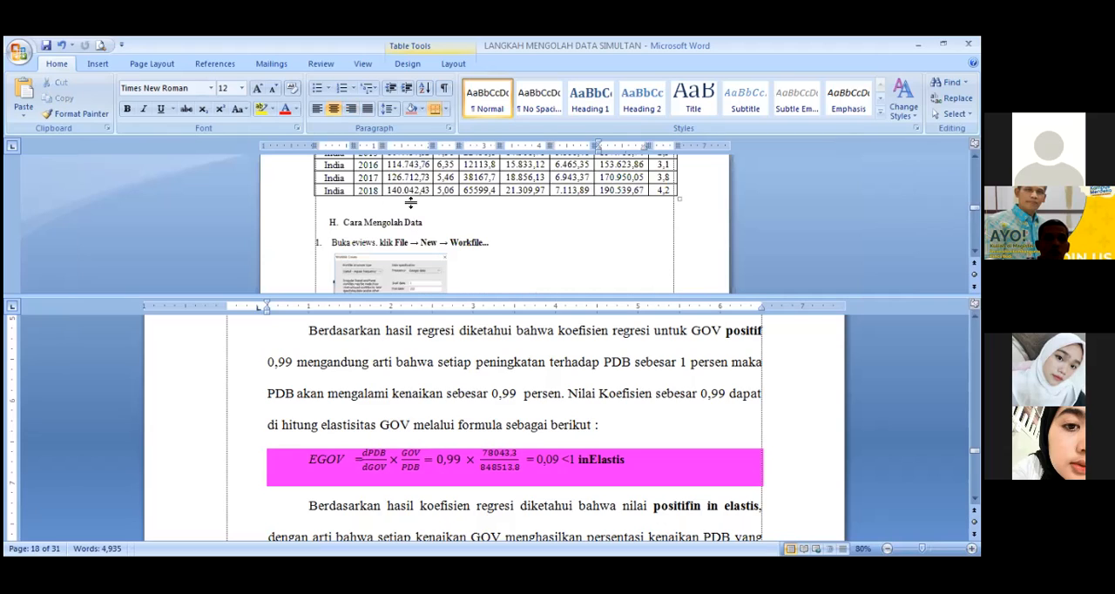
Step: Insert a row below India 2018 in the country data table and label its first cell "Rata-rata"
{"action": "left_click_drag", "start_coordinate": [642, 199], "coordinate": [664, 188]}
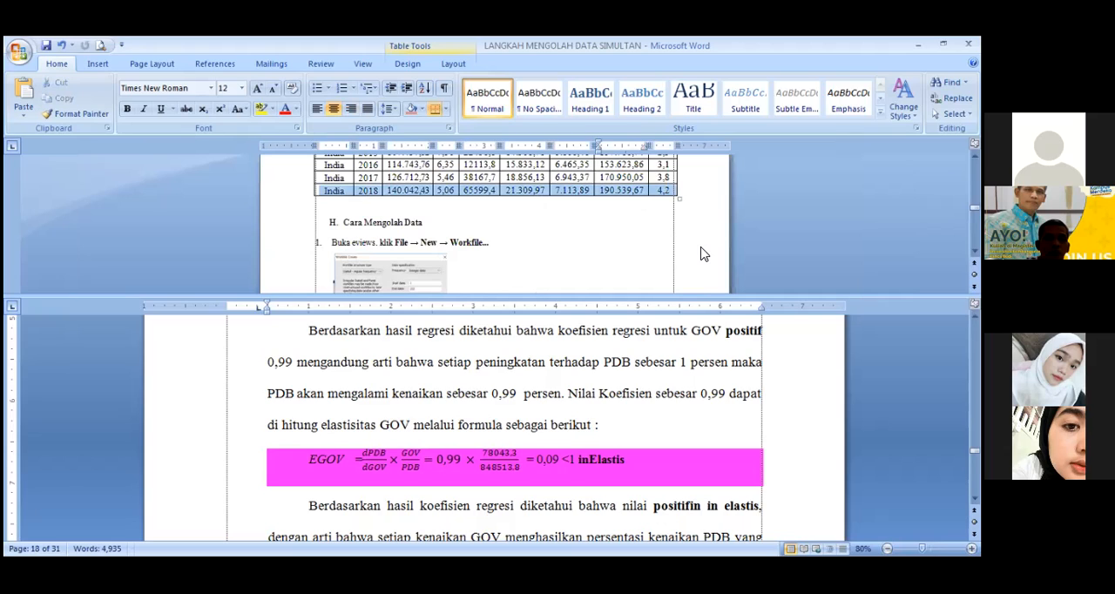
{"action": "right_click", "coordinate": [666, 190]}
{"action": "mouse_move", "coordinate": [699, 250]}
{"action": "left_click", "coordinate": [875, 298]}
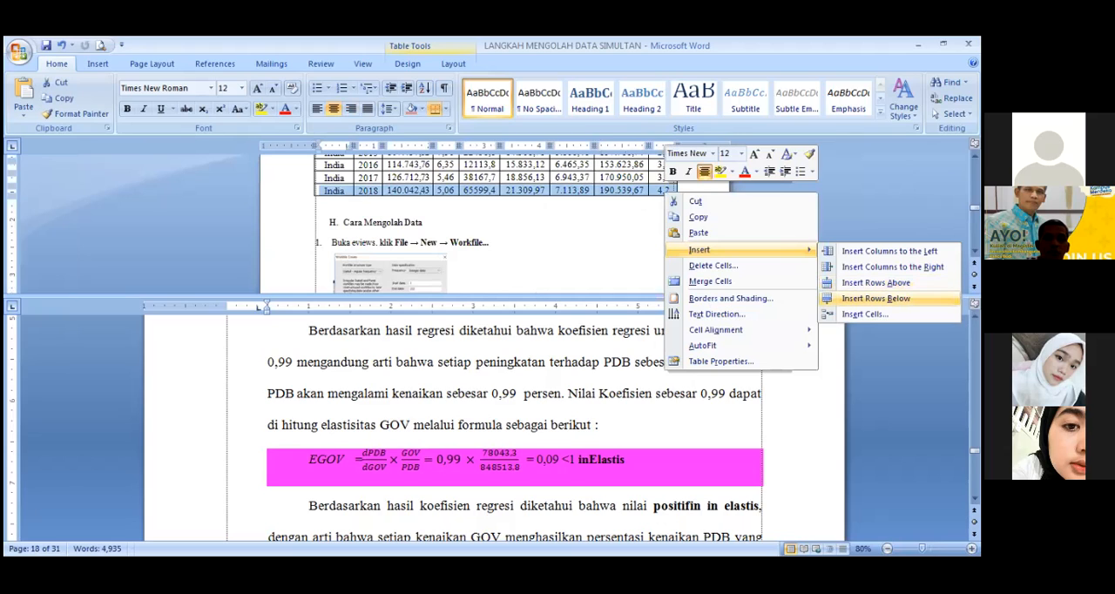
{"action": "type", "text": "Rata"}
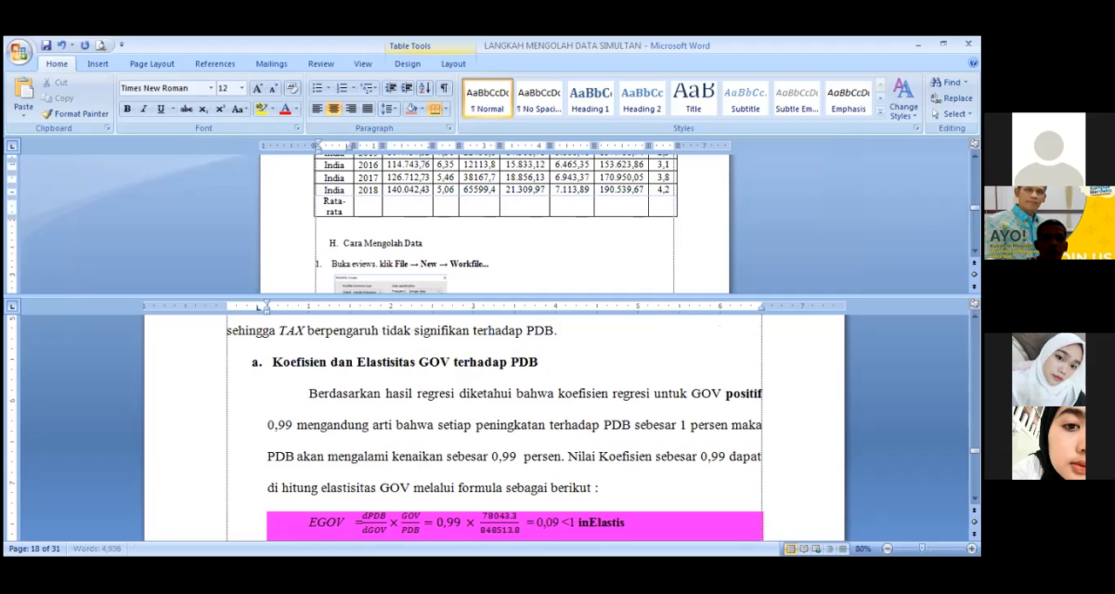
{"action": "type", "text": "-rata"}
Step: Start an average formula with "=ave" in the year column of the Rata-rata row
{"action": "key", "text": "Tab"}
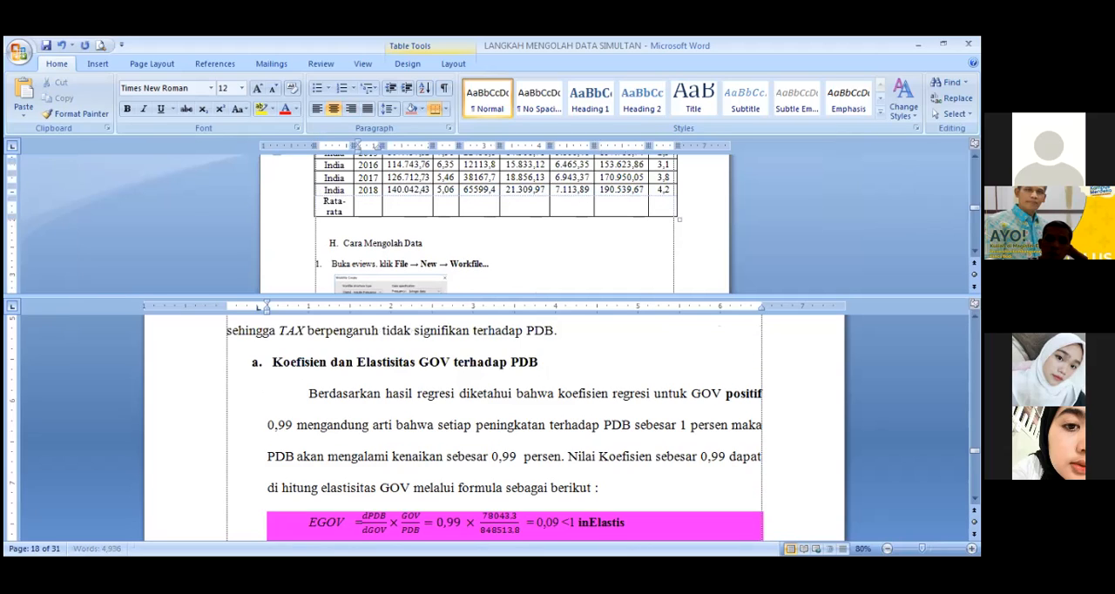
{"action": "type", "text": "=ave"}
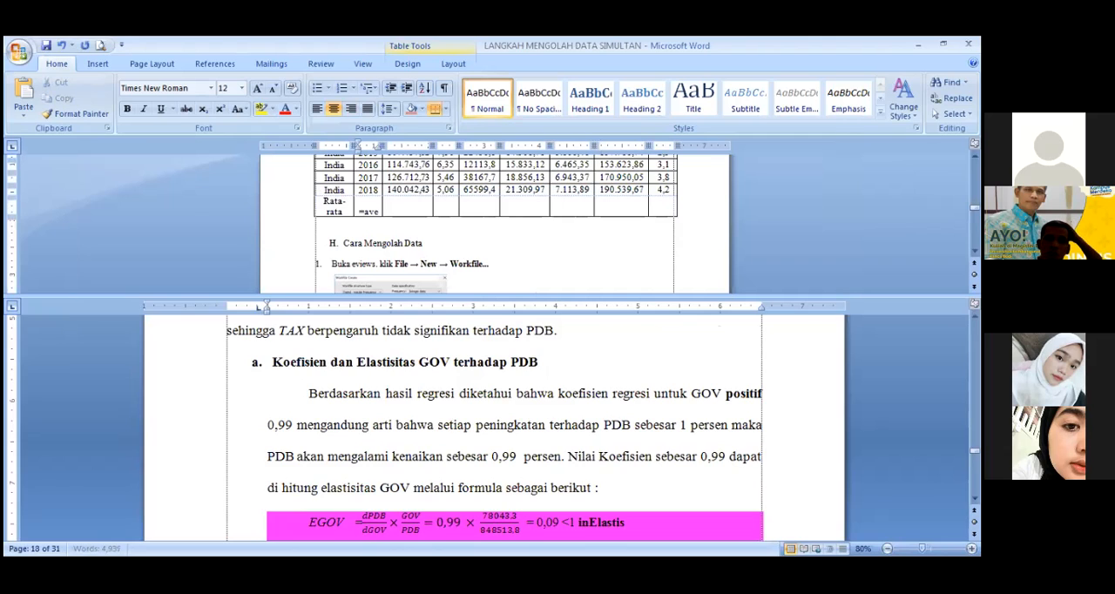